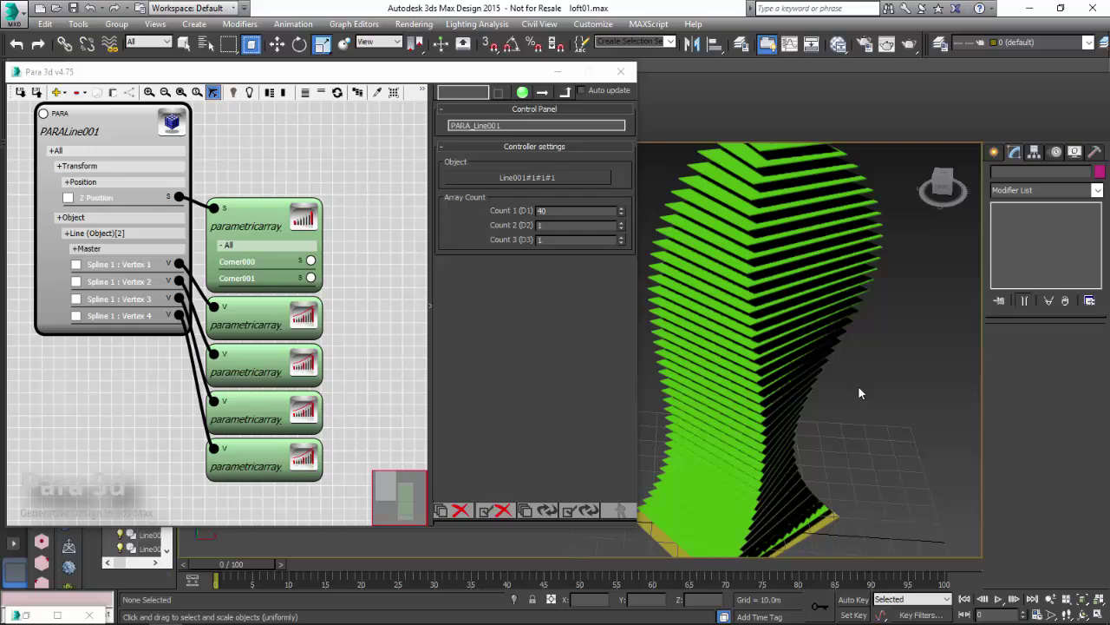
Examine the stacked floor plates of the tower up close and from several angles, picking one of the middle plates.
scroll(790, 334, down, 3)
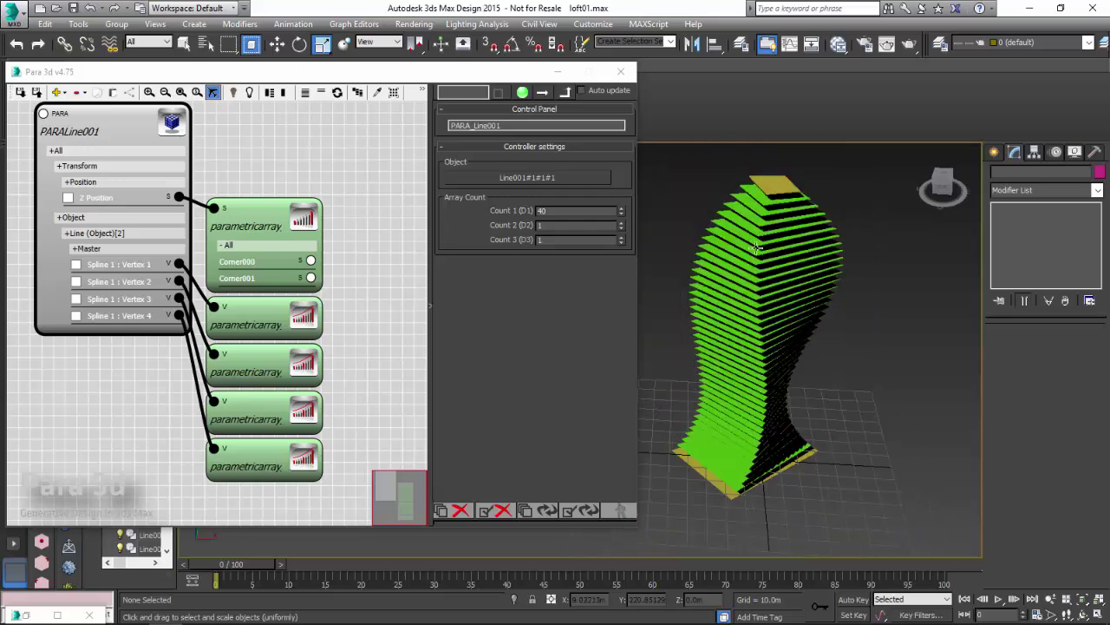
click(790, 303)
scroll(798, 309, up, 4)
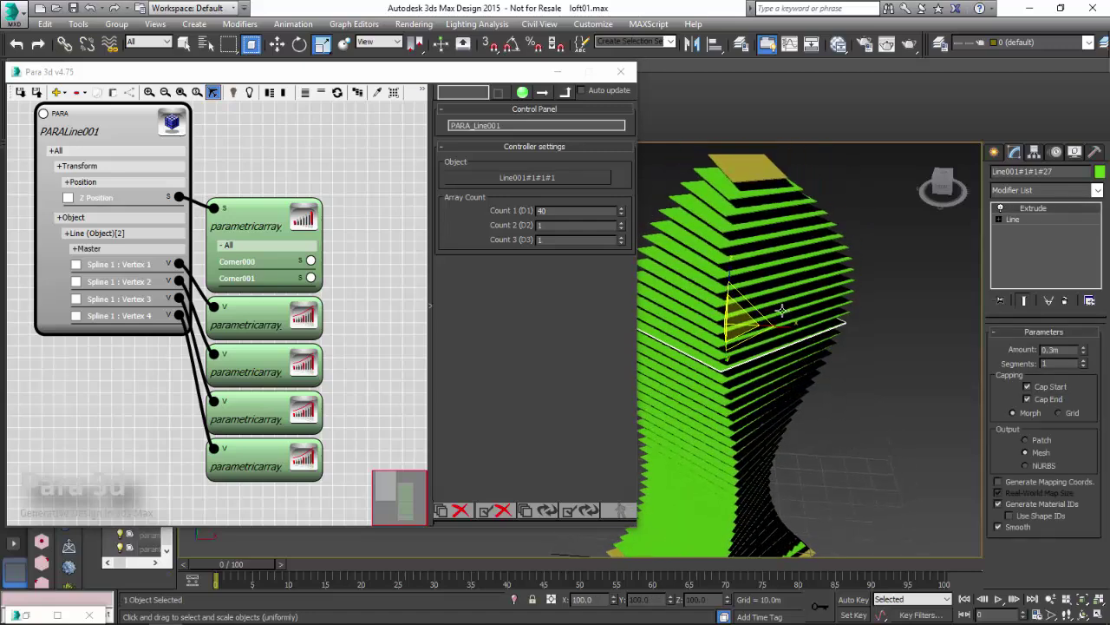
alt+middle_drag(779, 333, 708, 401)
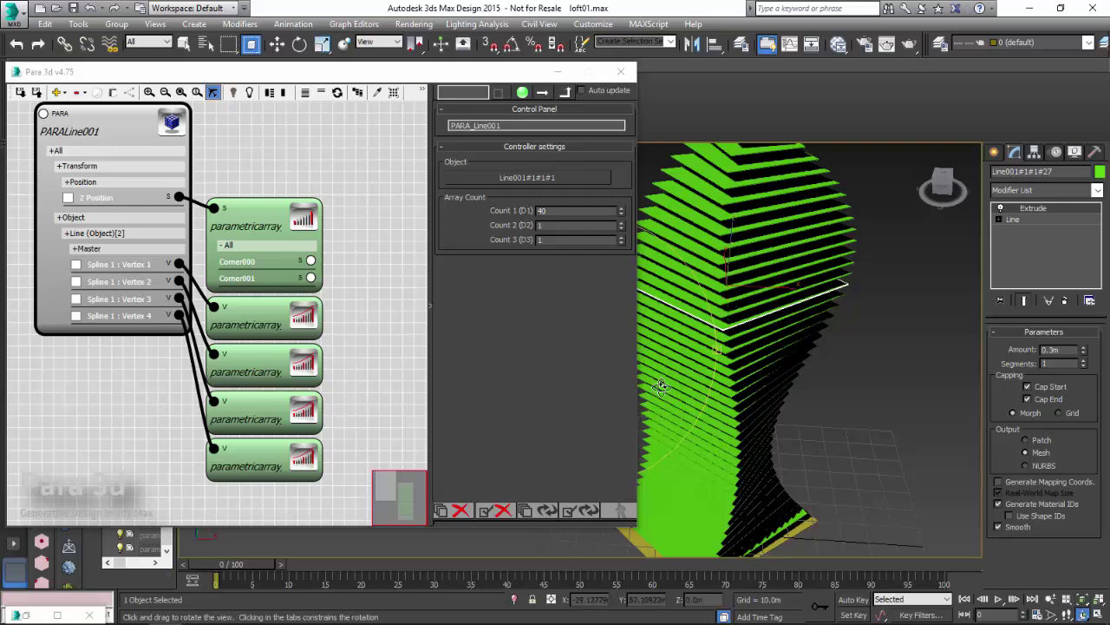
drag(662, 377, 698, 367)
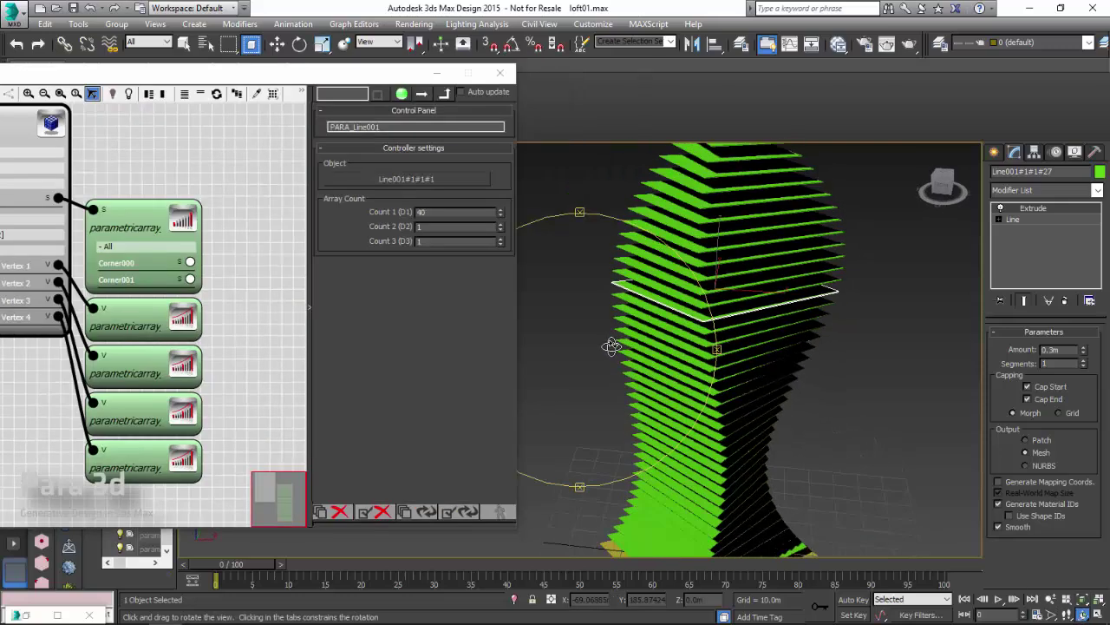
drag(612, 347, 590, 347)
scroll(596, 349, up, 3)
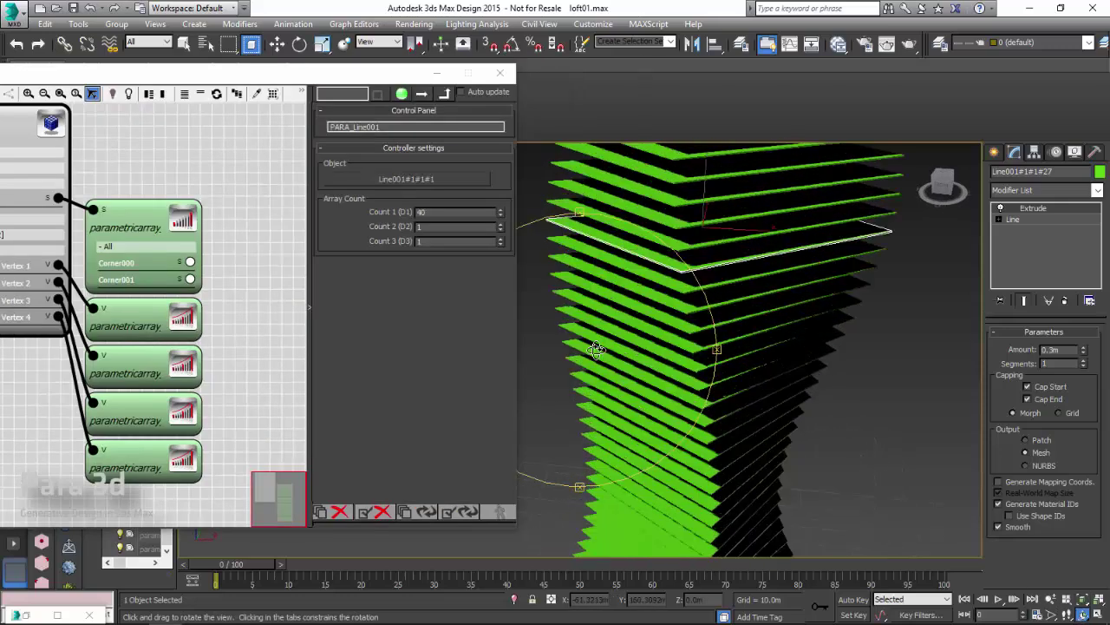
alt+middle_drag(596, 350, 609, 331)
drag(608, 330, 609, 319)
drag(610, 319, 610, 314)
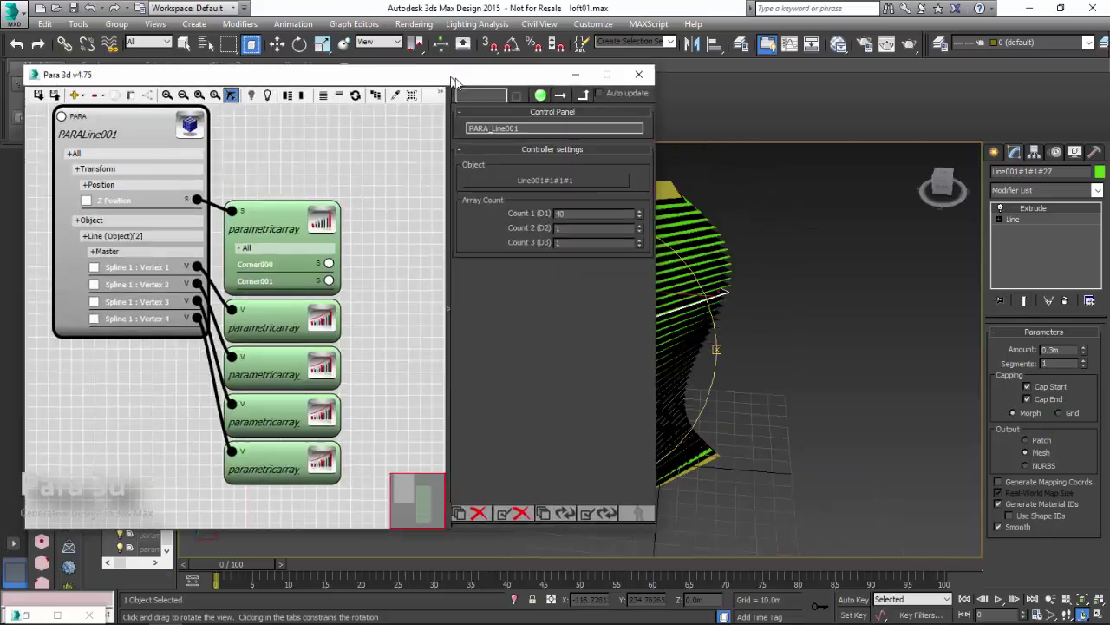
Bring the full Para 3d graph into view and examine the PARALine001 node with its connected parametric array nodes.
drag(450, 75, 466, 79)
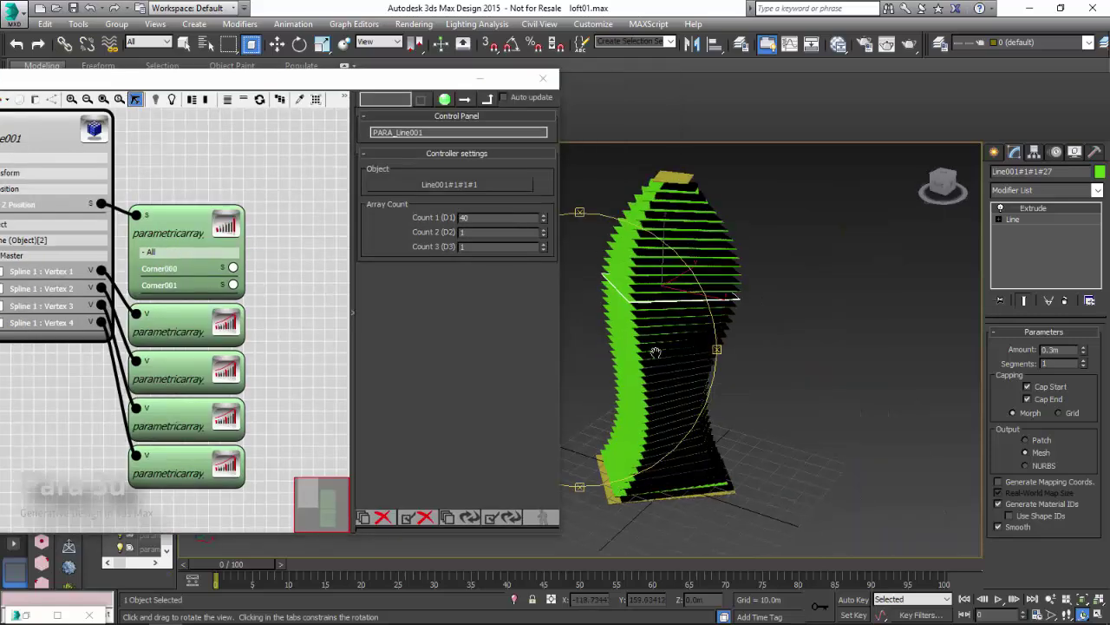
scroll(657, 353, down, 1)
scroll(645, 371, up, 3)
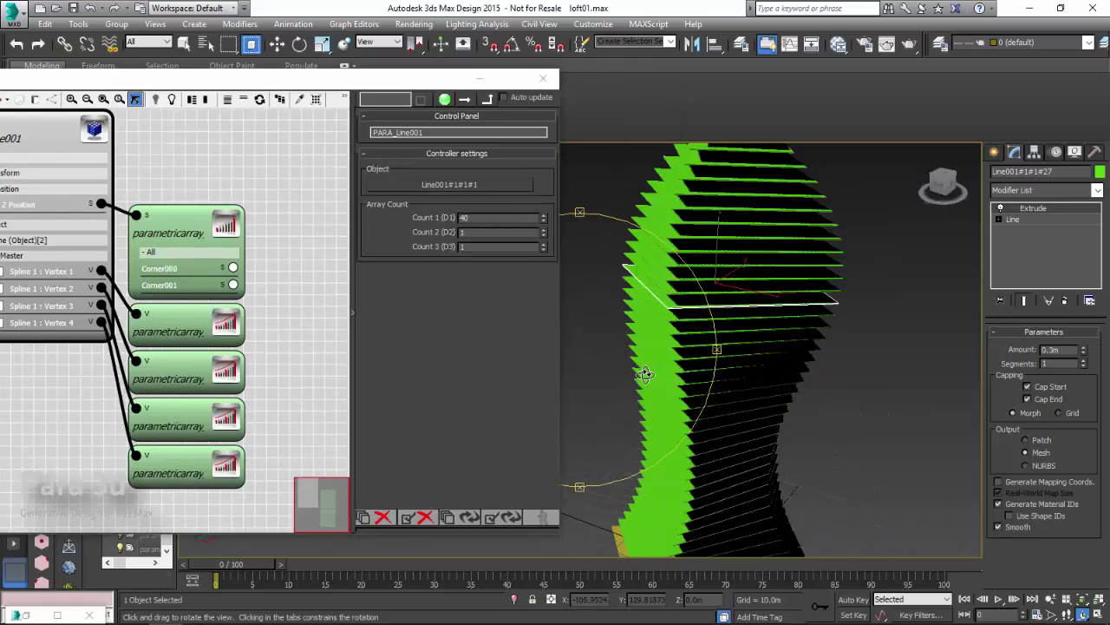
mouse_move(644, 374)
alt+middle_down()
mouse_move(638, 337)
mouse_move(639, 358)
alt+middle_up()
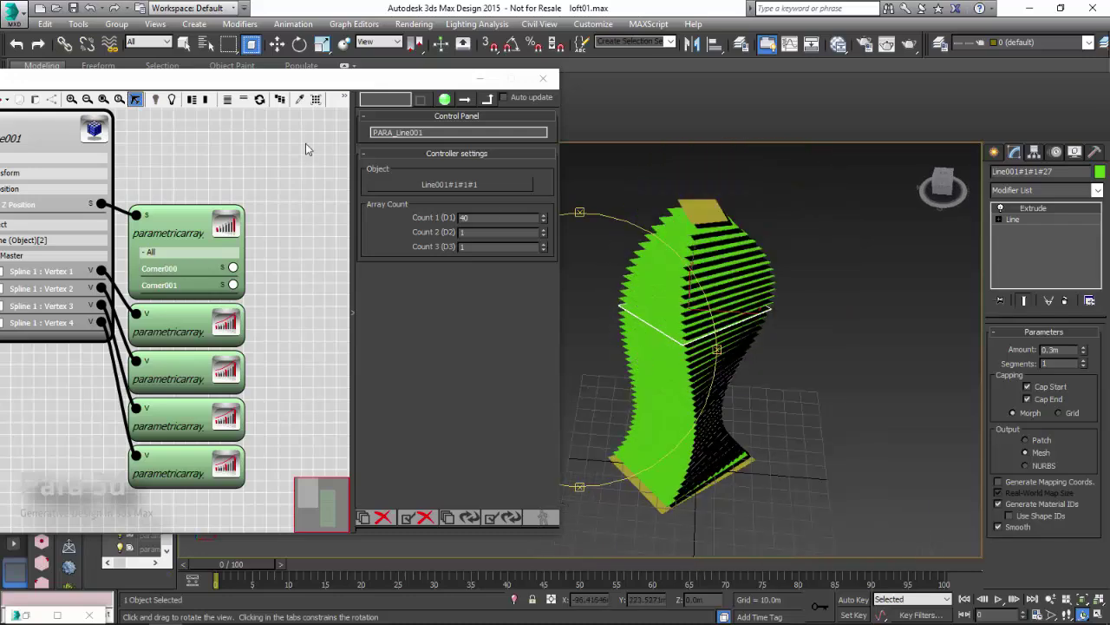
drag(258, 84, 430, 78)
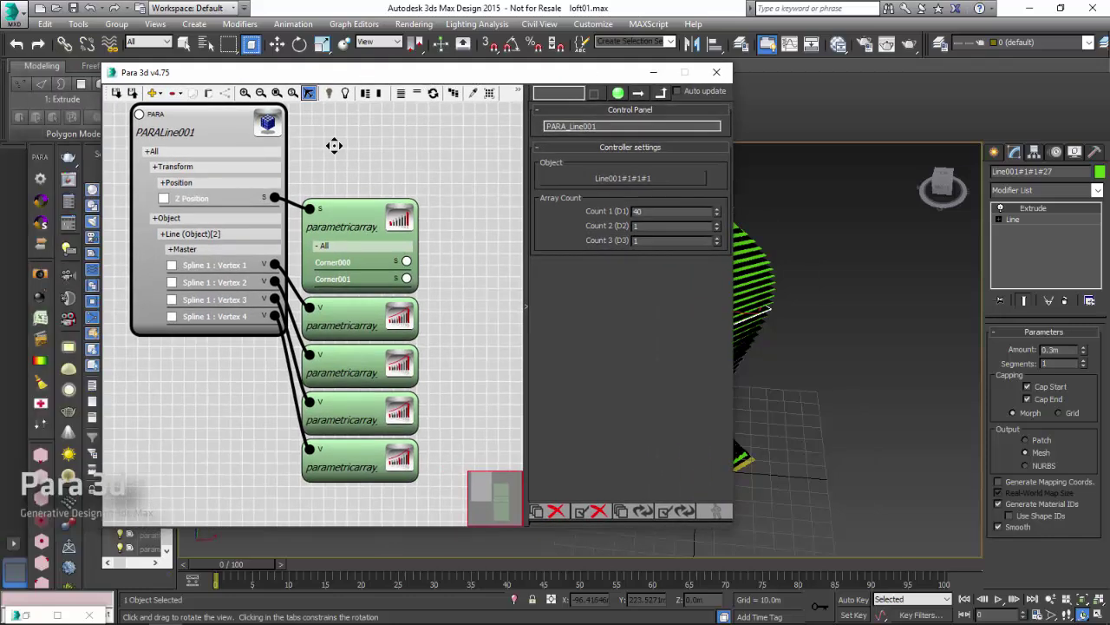
middle_drag(346, 154, 396, 165)
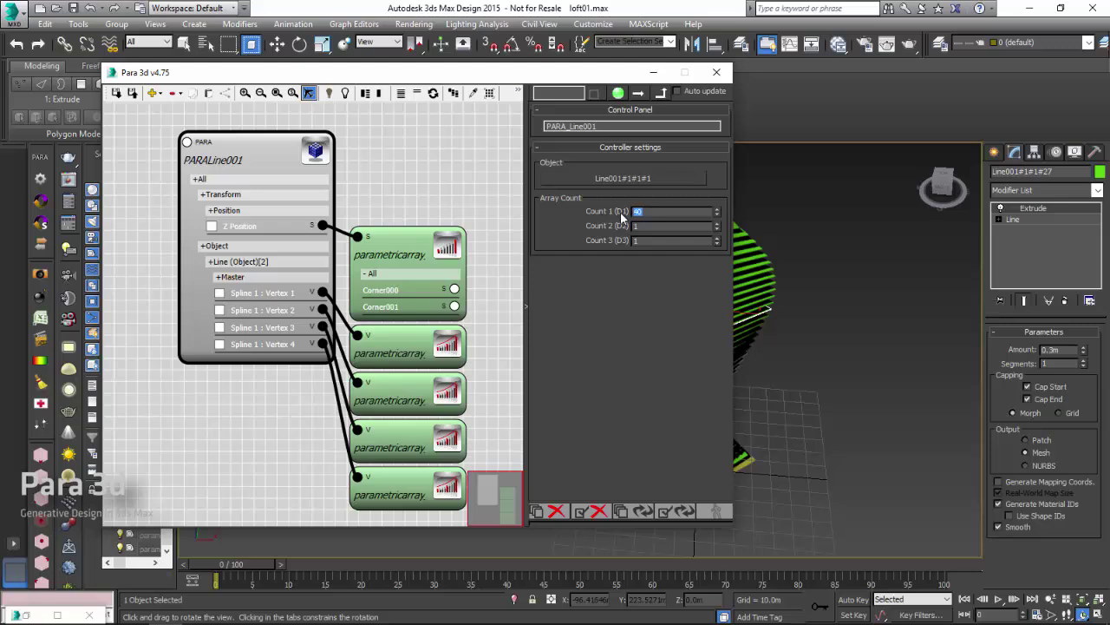
Examine the tower's lowest floor plates above the base, picking one of them with the graph moved out of the way.
drag(559, 74, 355, 61)
drag(610, 329, 668, 499)
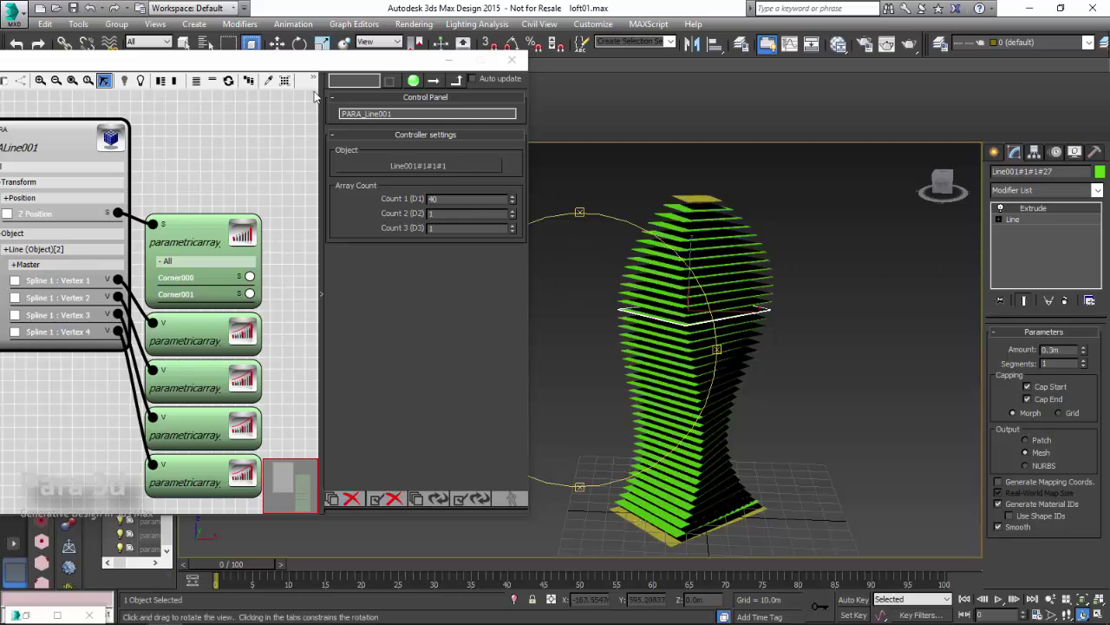
middle_drag(611, 357, 579, 321)
scroll(632, 386, up, 4)
middle_drag(652, 466, 632, 435)
scroll(630, 435, up, 2)
right_click(623, 468)
click(620, 475)
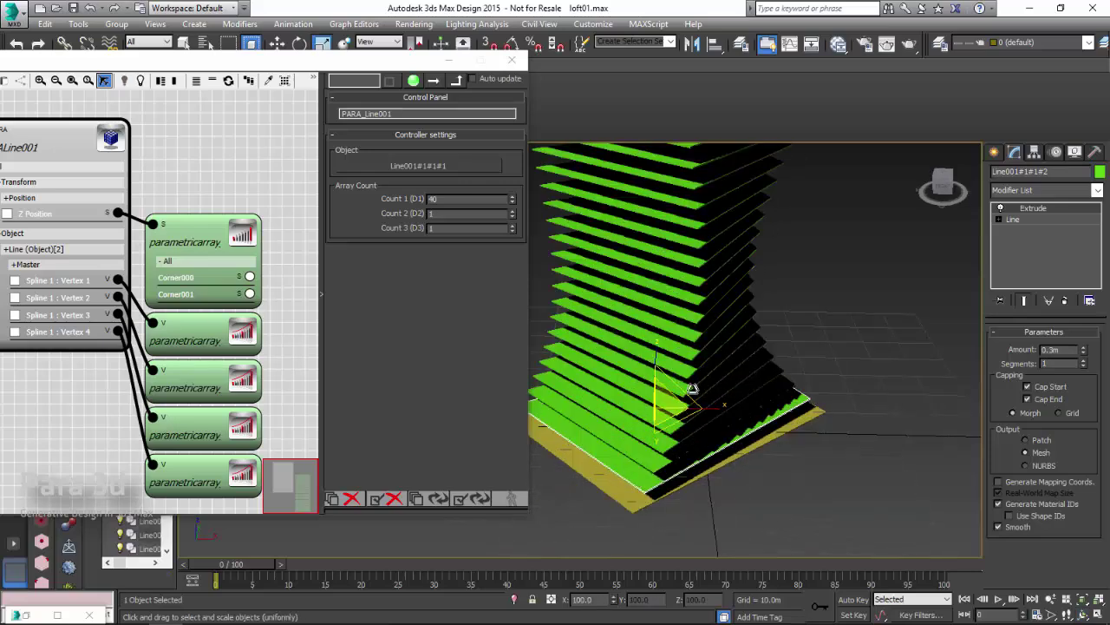
middle_drag(695, 383, 671, 429)
scroll(671, 429, down, 3)
middle_drag(699, 277, 685, 375)
scroll(686, 395, down, 3)
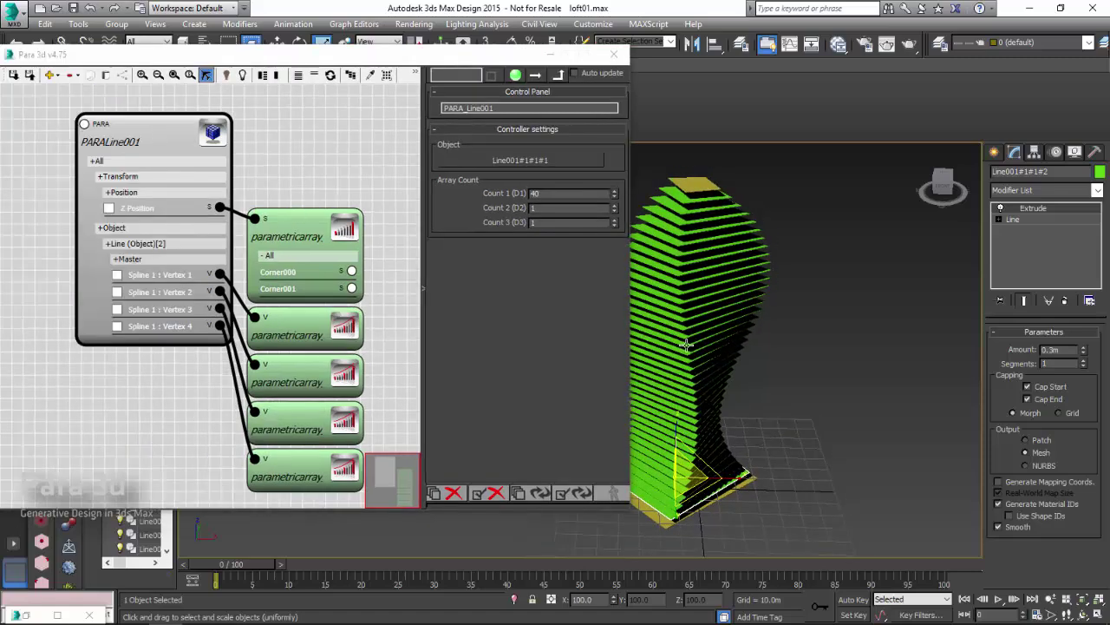
Inspect the tower's overall stepped profile and clear the object selection.
scroll(688, 342, up, 2)
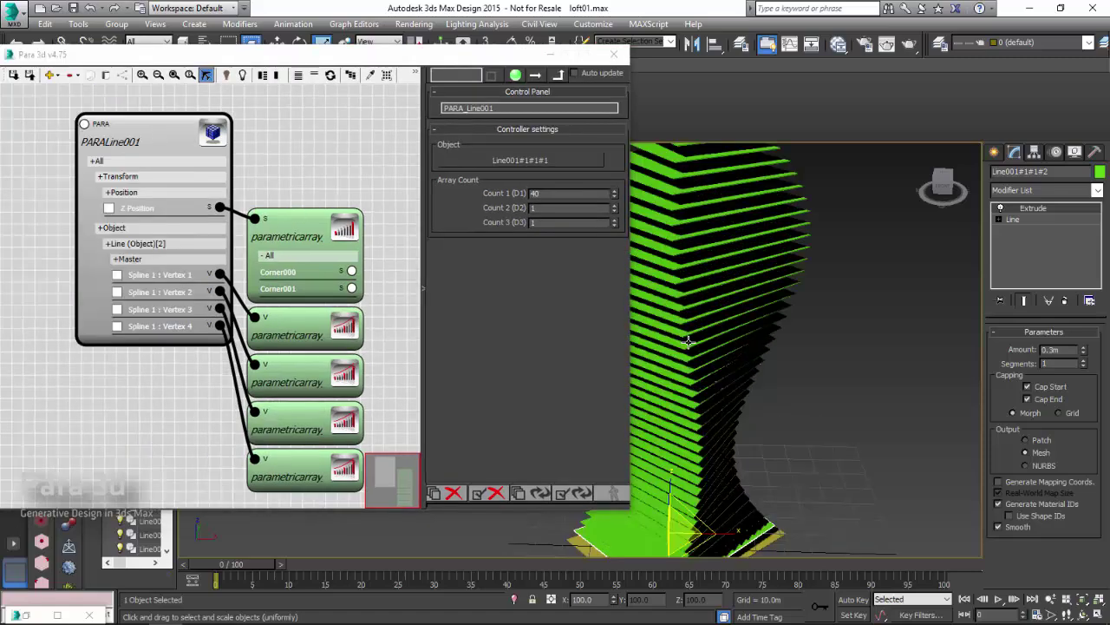
scroll(687, 340, down, 3)
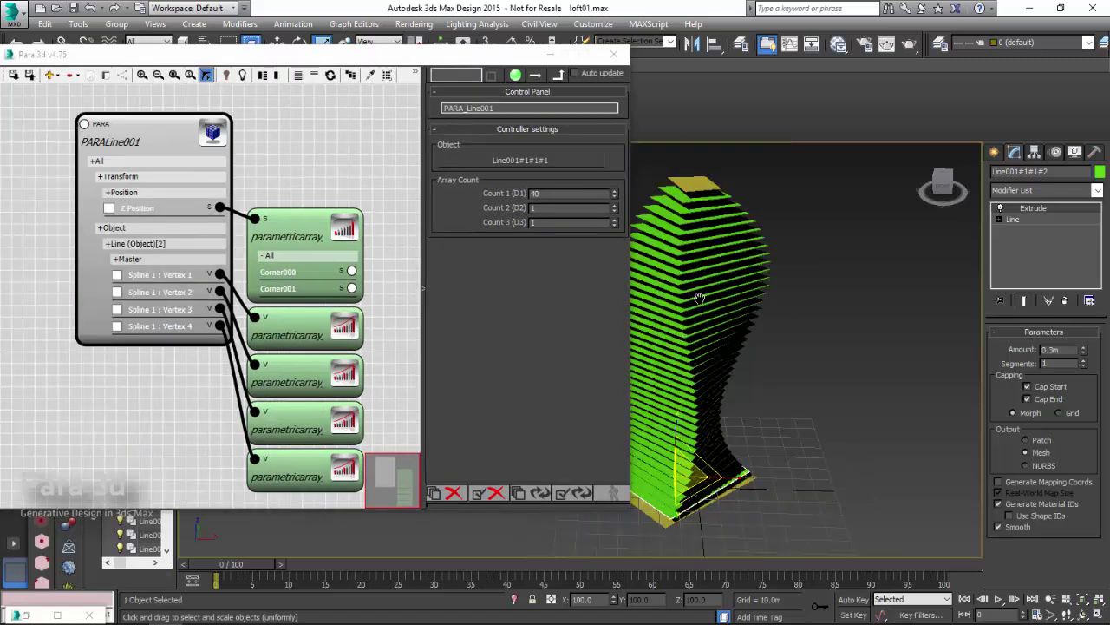
scroll(735, 299, up, 1)
middle_drag(702, 307, 697, 309)
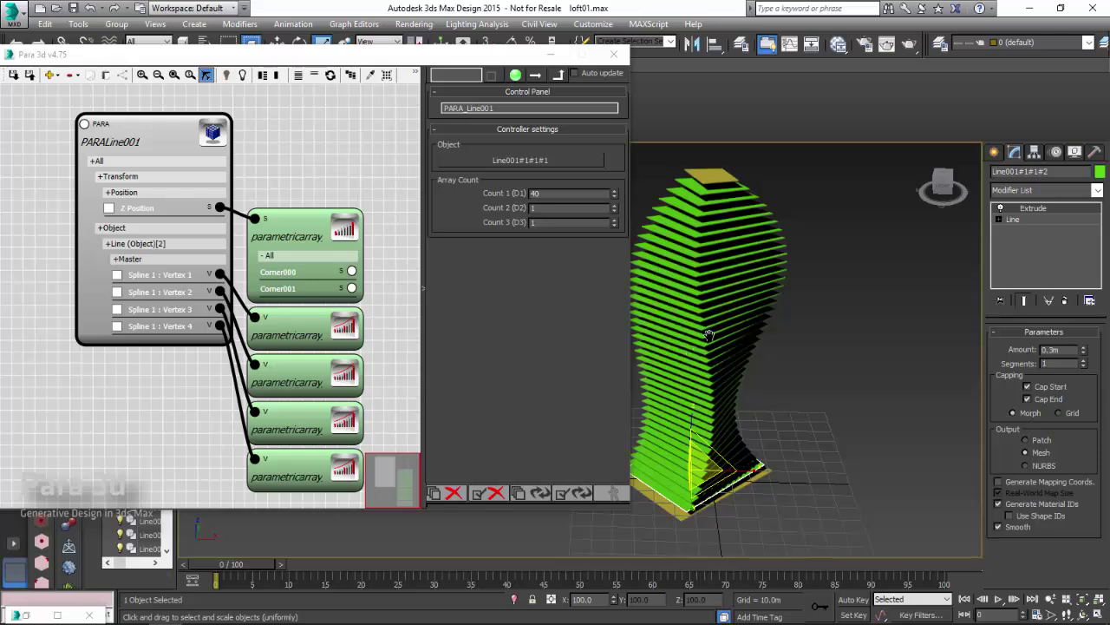
middle_drag(707, 339, 733, 312)
click(311, 58)
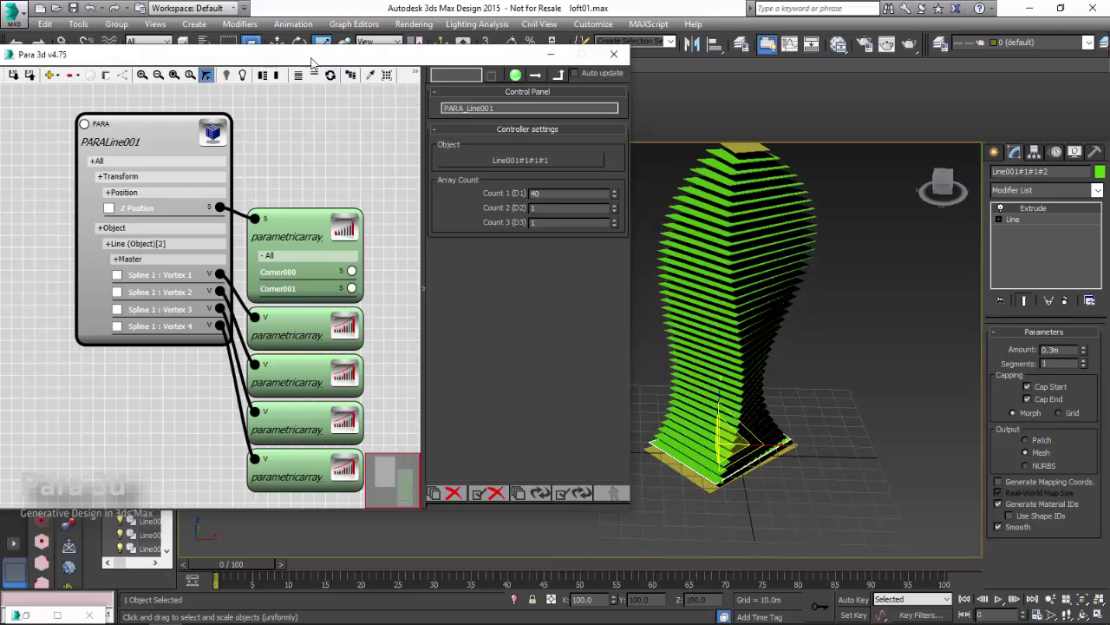
click(806, 411)
scroll(767, 407, up, 5)
scroll(774, 323, down, 6)
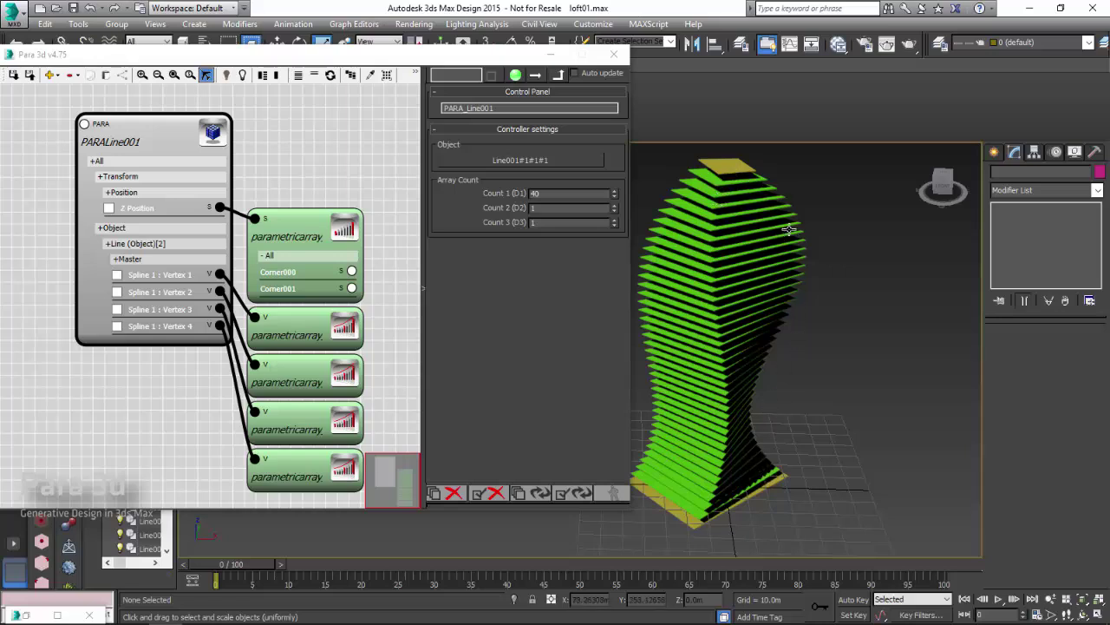
Start a spline Line with a close view of the tower's lower part, and restrict snapping to Endpoint only.
click(1080, 615)
mouse_move(664, 358)
mouse_down()
mouse_move(656, 324)
mouse_move(669, 396)
mouse_move(670, 375)
mouse_up()
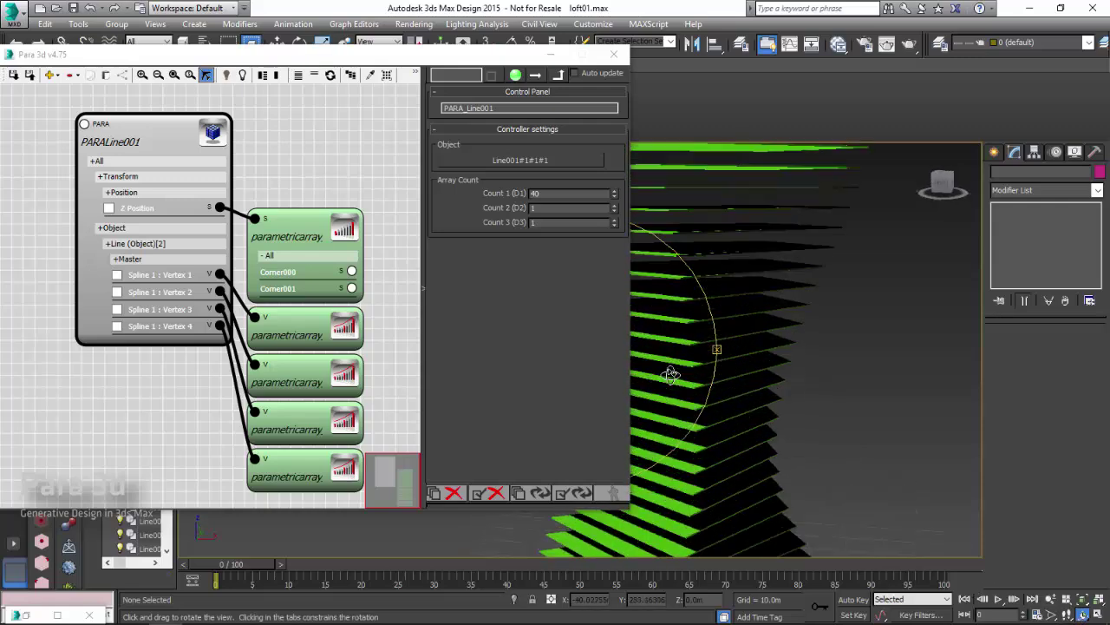
right_click(824, 320)
click(994, 154)
click(1020, 251)
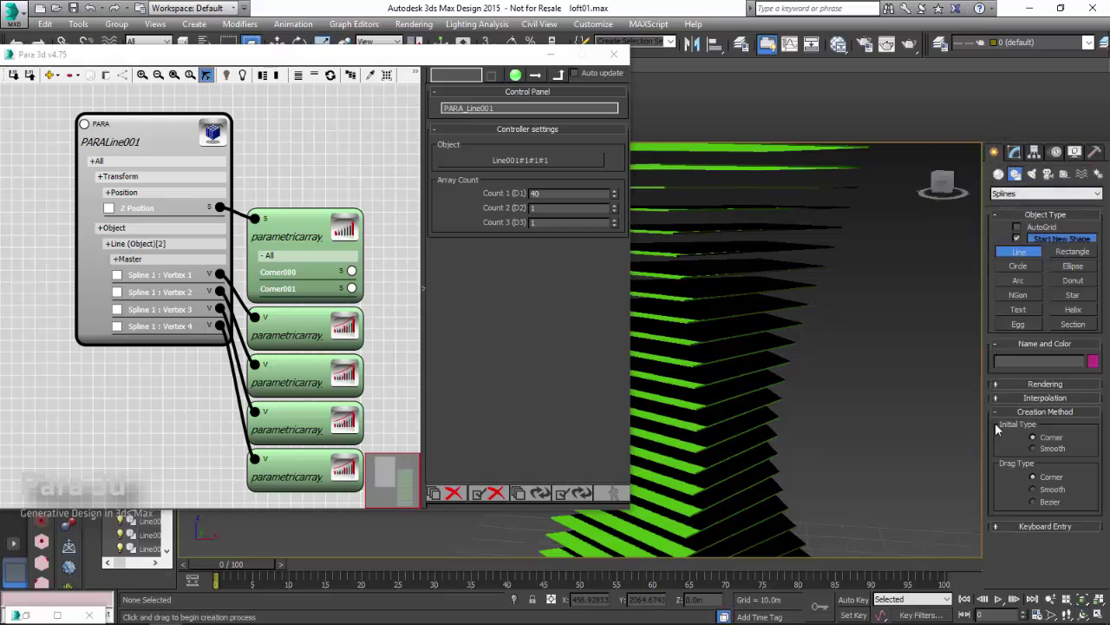
middle_drag(848, 425, 819, 293)
drag(495, 55, 361, 75)
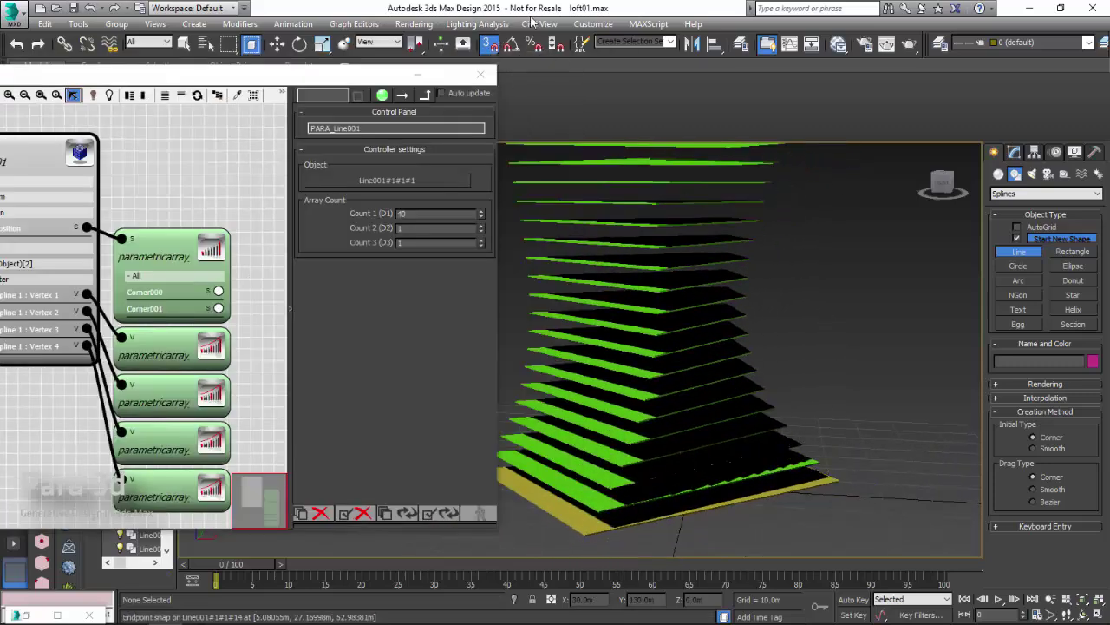
right_click(490, 45)
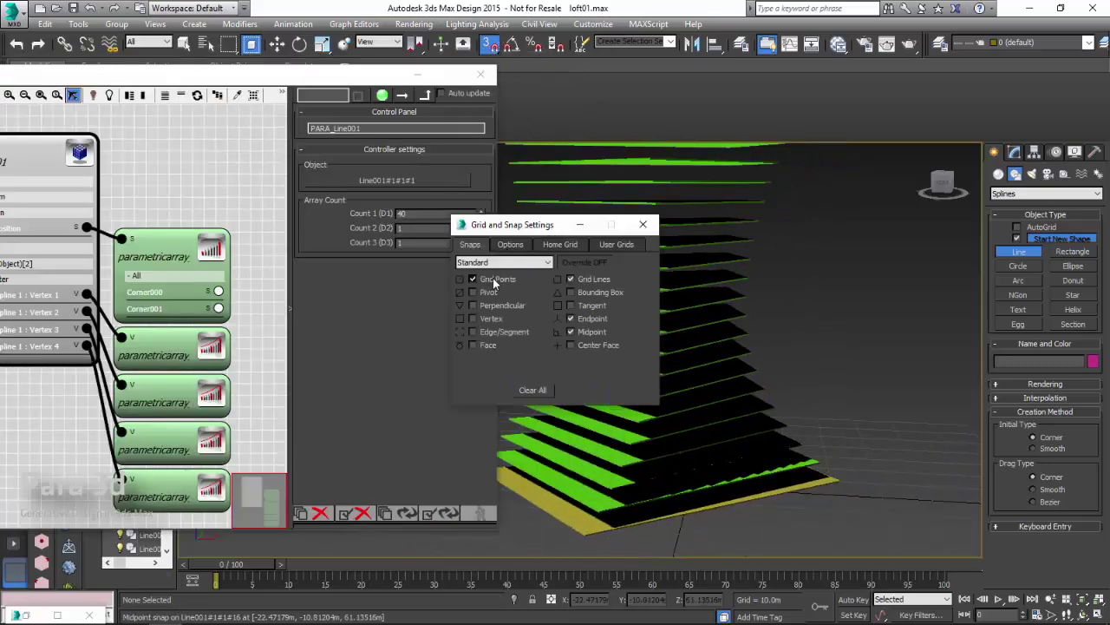
click(583, 331)
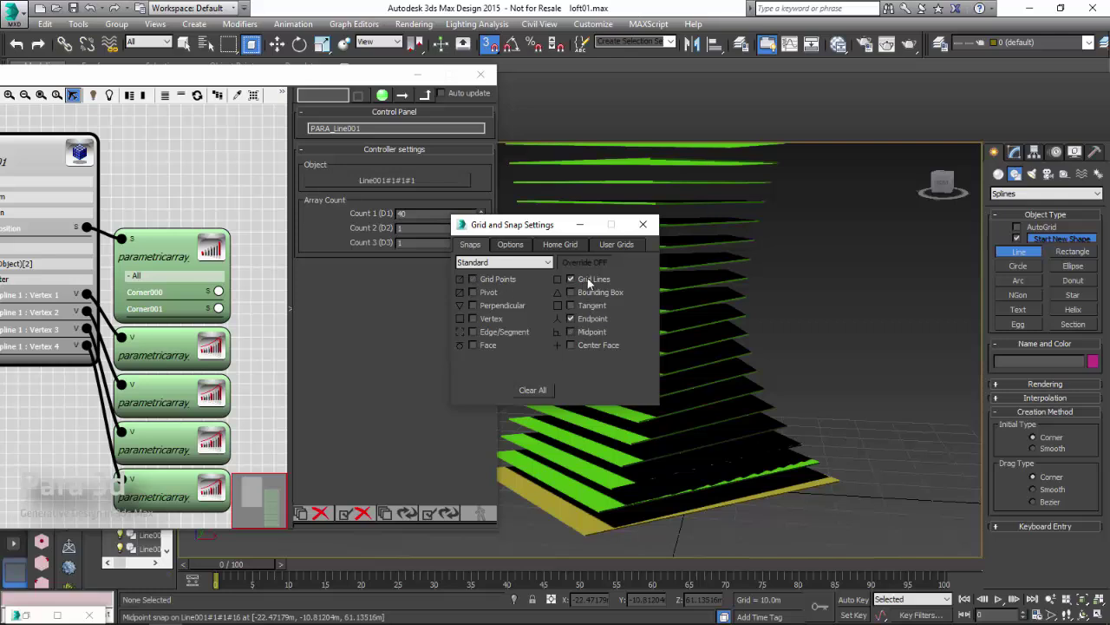
click(648, 226)
Draw a line up the tower's right edge, from the base corner through the corner endpoints of the seven lowest floor plates.
click(838, 480)
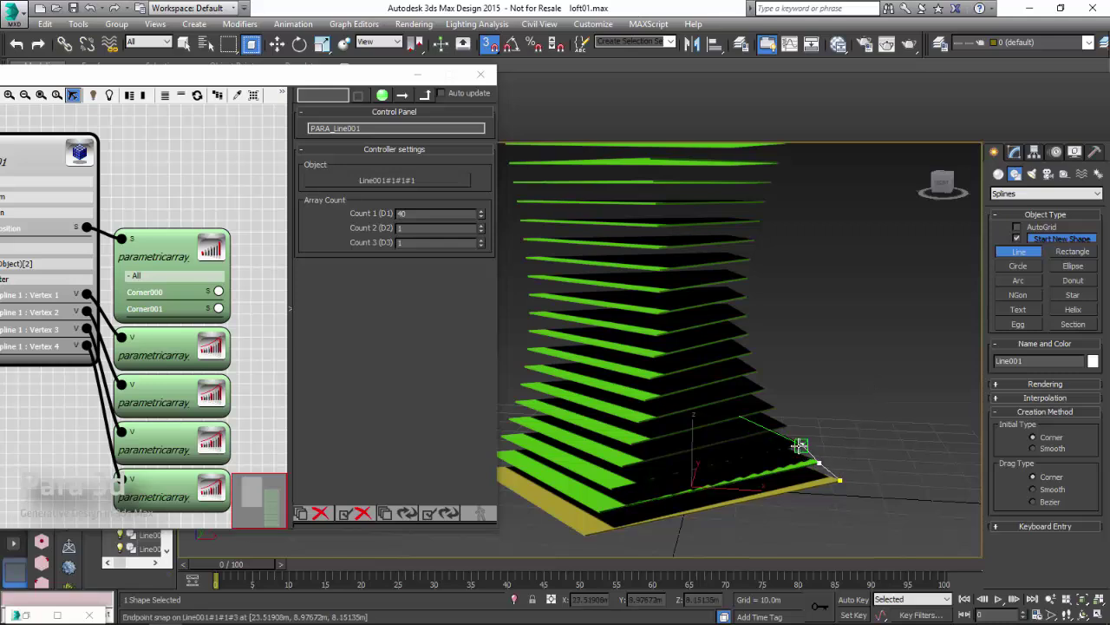
click(802, 445)
click(786, 425)
click(774, 406)
click(765, 387)
click(758, 369)
click(759, 351)
right_click(759, 350)
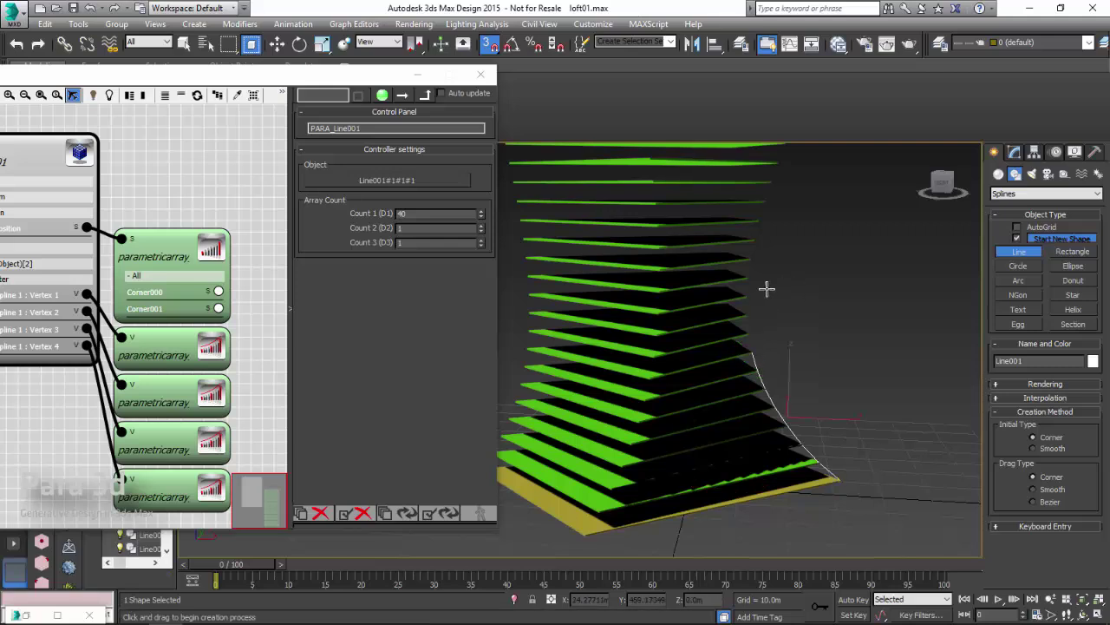
Add a second spline to the same line with Create Line, from the base's front corner up through the matching plate corners.
key(r)
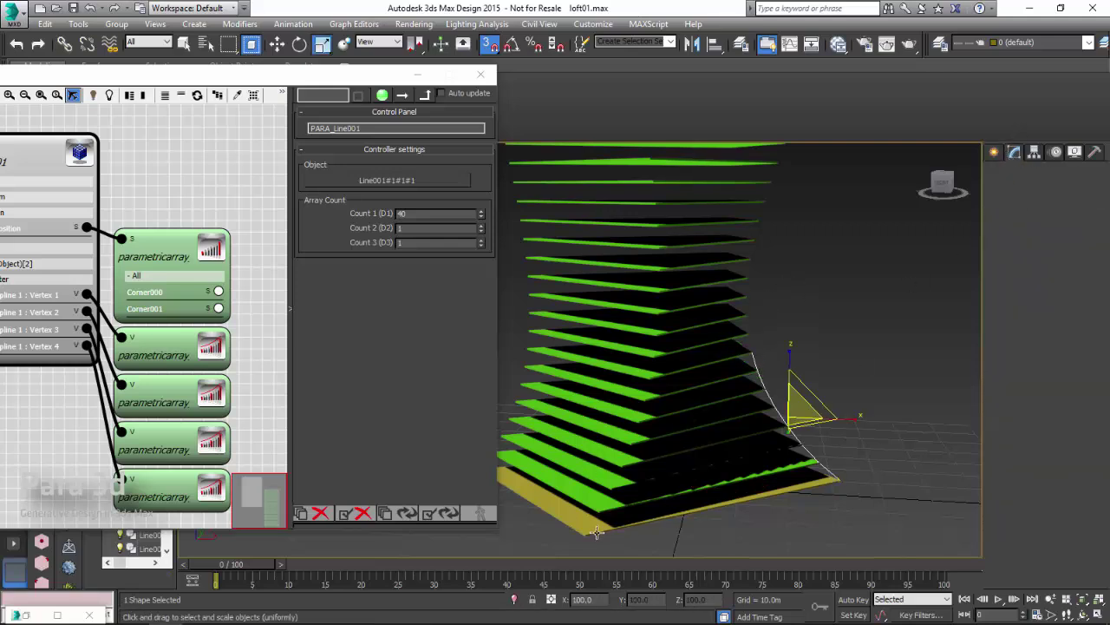
click(1014, 152)
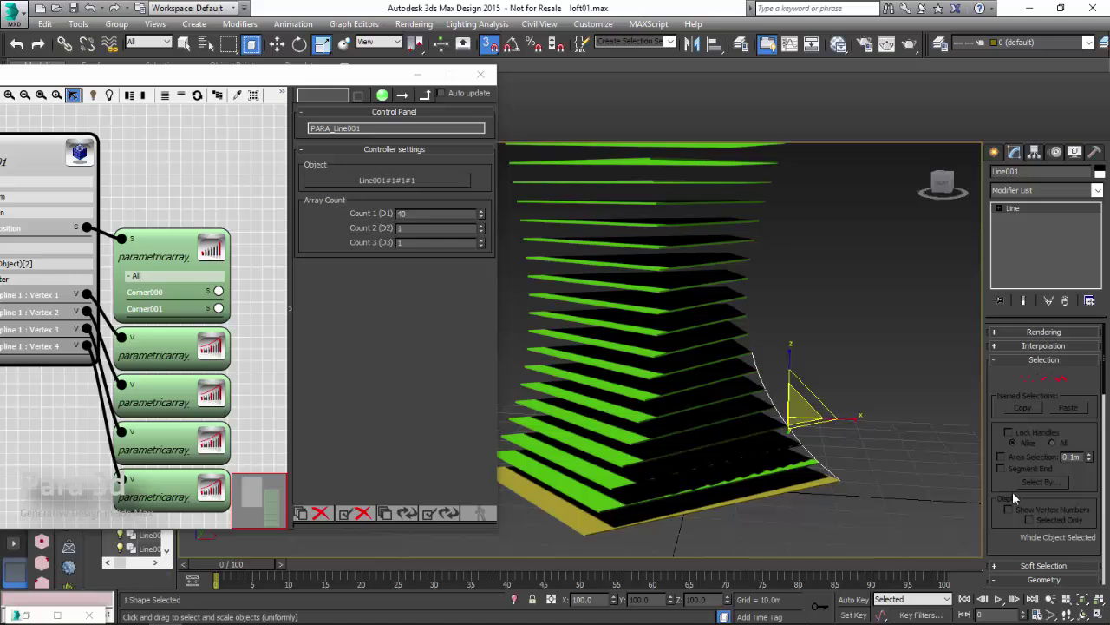
scroll(1006, 549, down, 5)
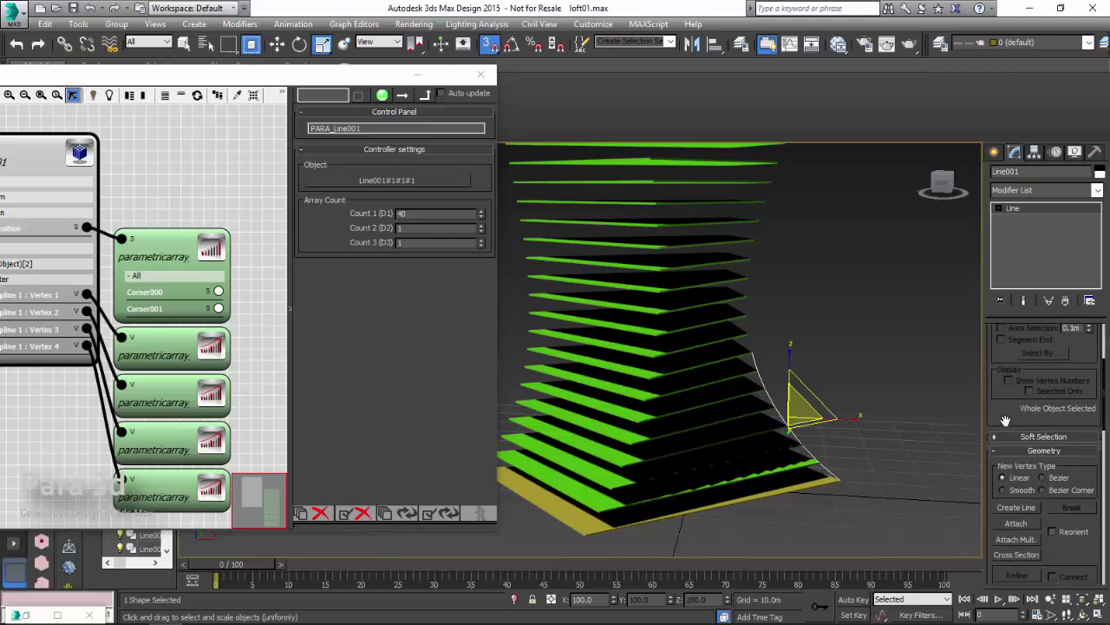
click(1013, 514)
click(584, 533)
click(611, 488)
click(621, 466)
click(631, 445)
click(638, 421)
click(645, 399)
click(651, 379)
right_click(633, 345)
Apply a CrossSection modifier to the two-spline line to connect its matching vertices.
click(1023, 197)
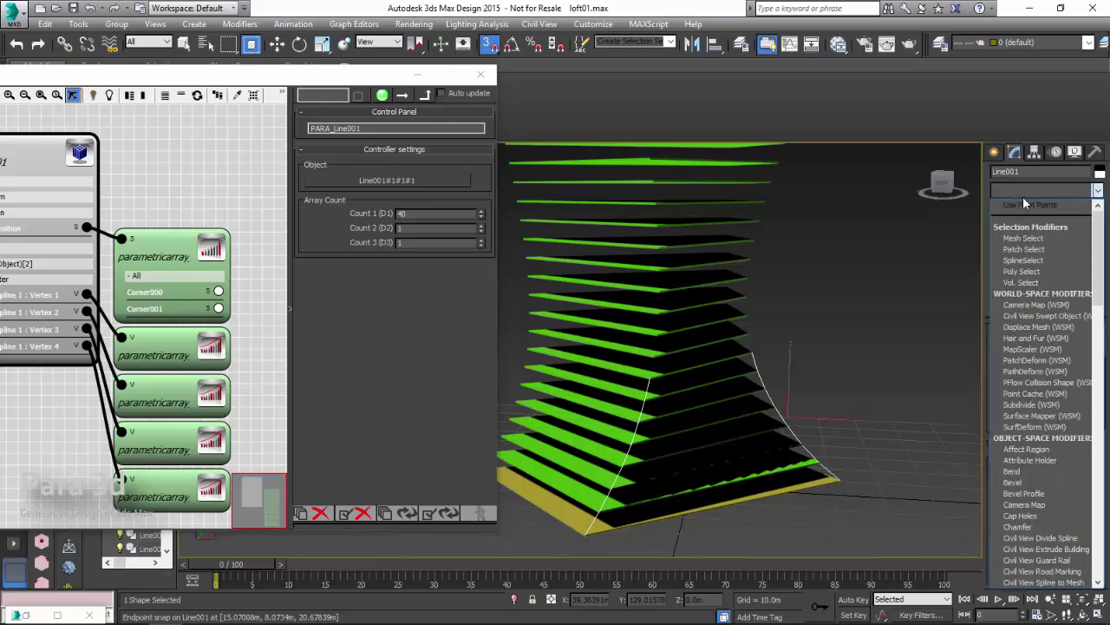
text(cr)
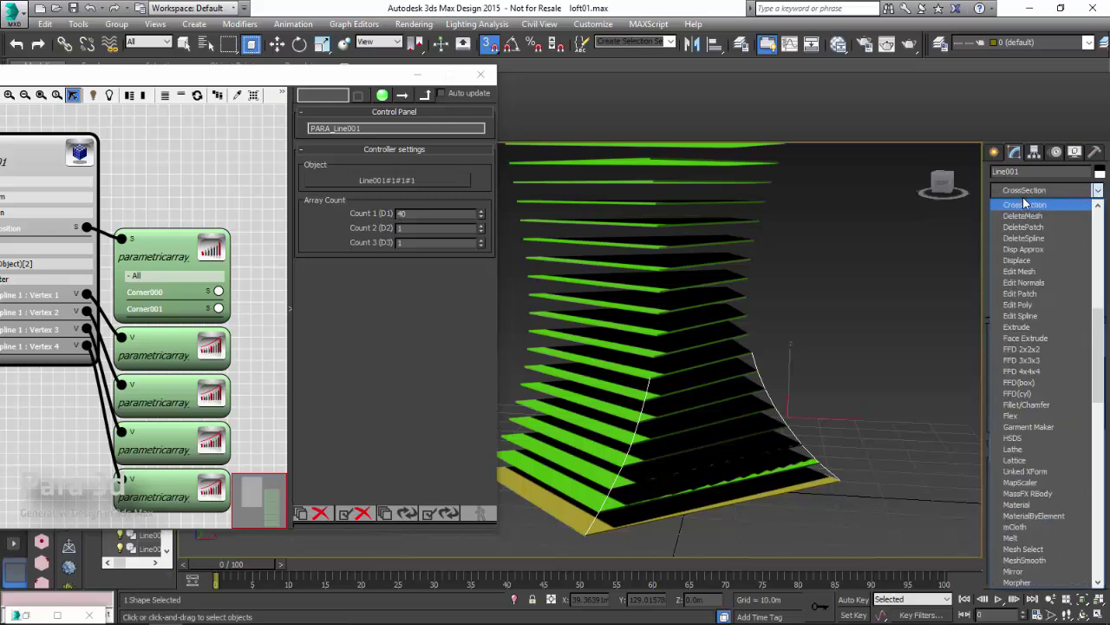
click(1024, 204)
Add a Surface modifier on top of the CrossSection to skin the spline cage.
click(1024, 192)
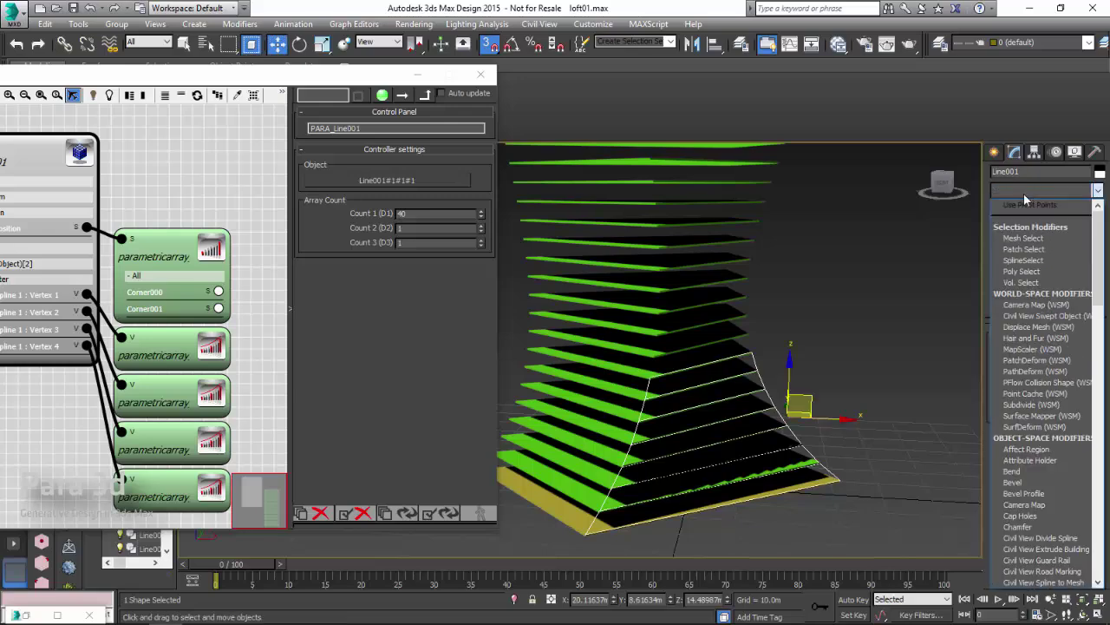
text(sub)
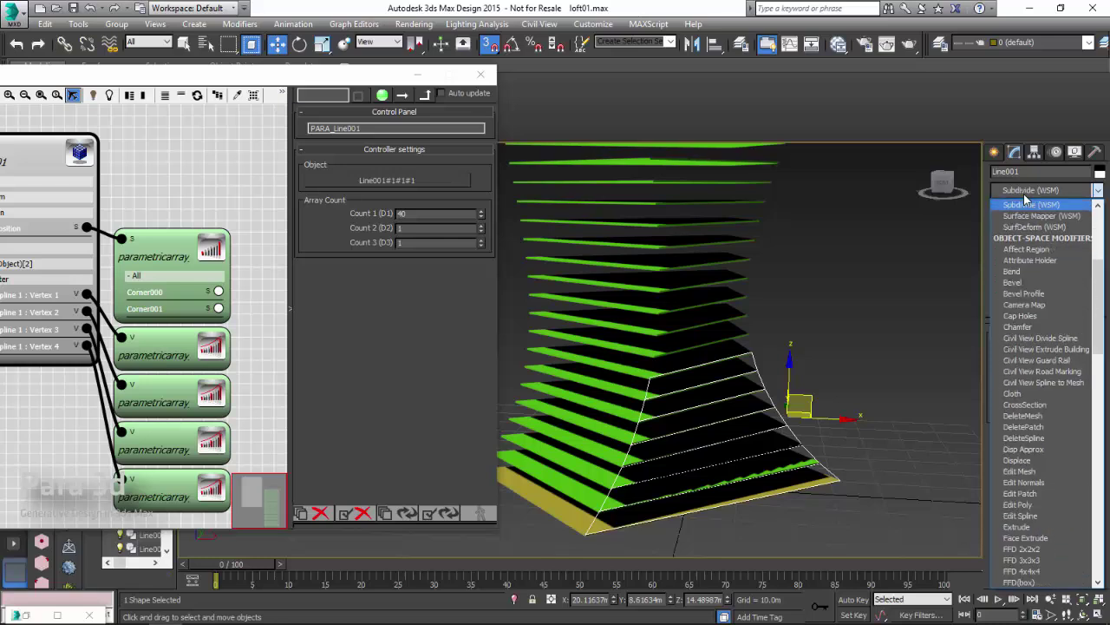
key(Down)
key(Down)
key(Down)
key(Down)
key(Down)
key(Down)
key(Down)
key(Down)
key(Down)
key(Down)
key(Down)
key(Down)
key(Down)
key(Down)
key(Down)
key(Down)
key(Down)
key(Down)
key(Down)
key(Down)
key(Down)
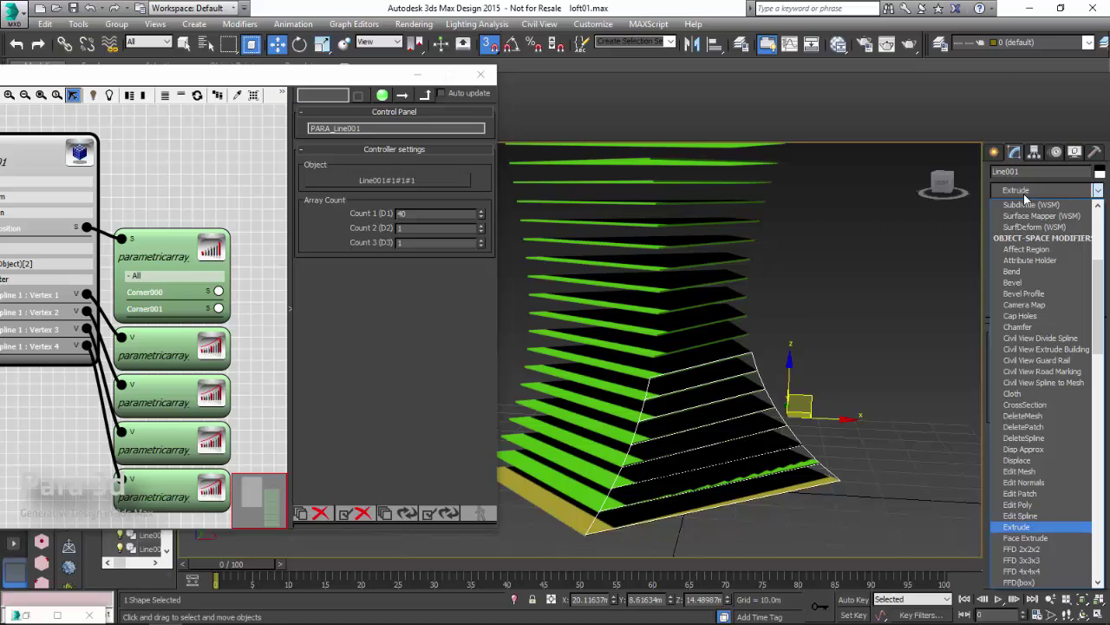
text(su)
key(Down)
key(Down)
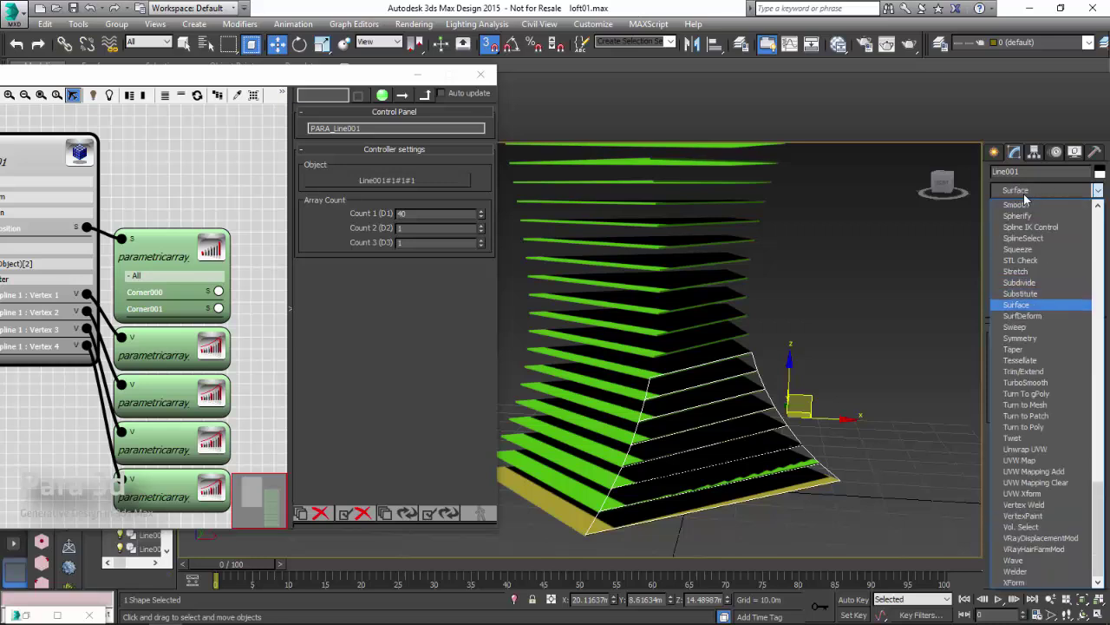
key(Return)
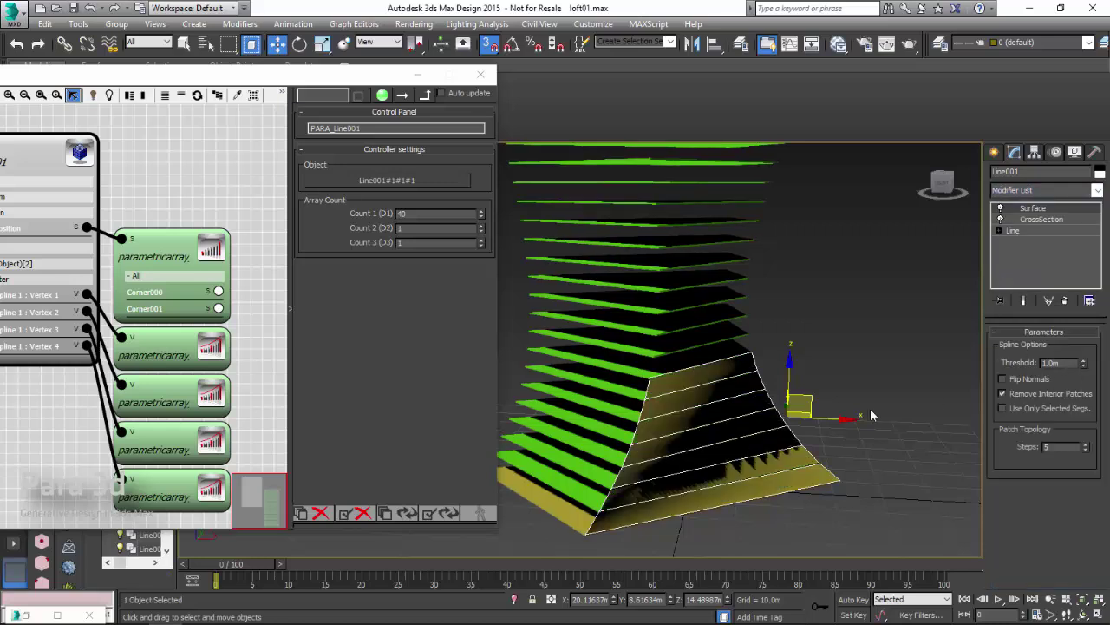
Isolate the surfaced facade patch to inspect it without the floor plates.
middle_drag(840, 430, 843, 407)
click(515, 599)
middle_drag(734, 463, 782, 442)
scroll(729, 446, down, 8)
scroll(723, 450, up, 6)
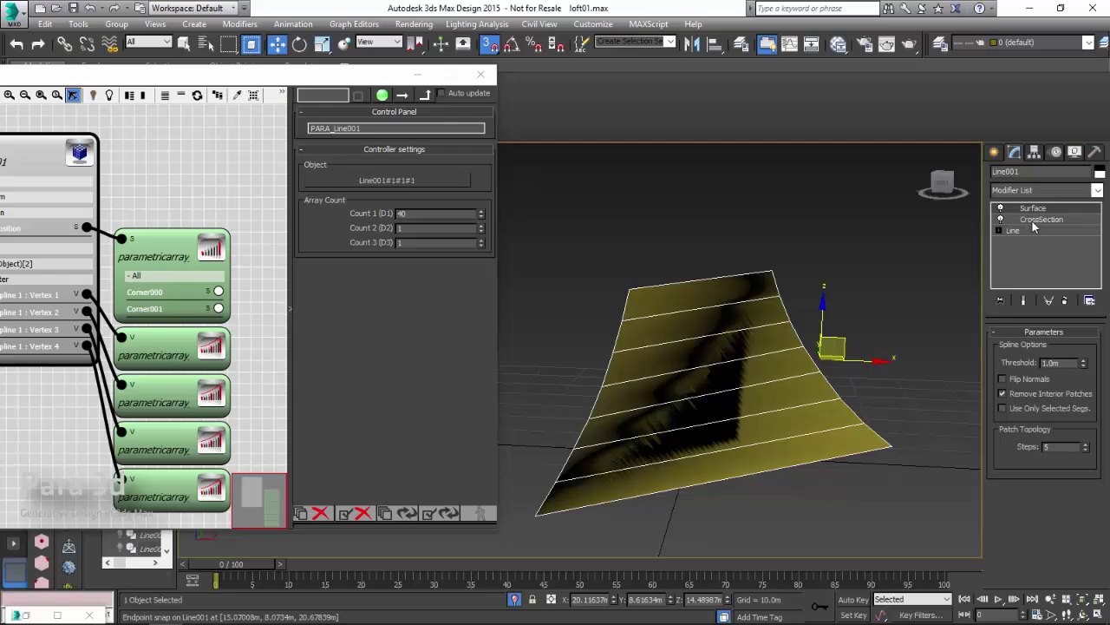
Exit isolation to show the floor plates again and delete the surfaced test patch at the tower's base.
click(185, 44)
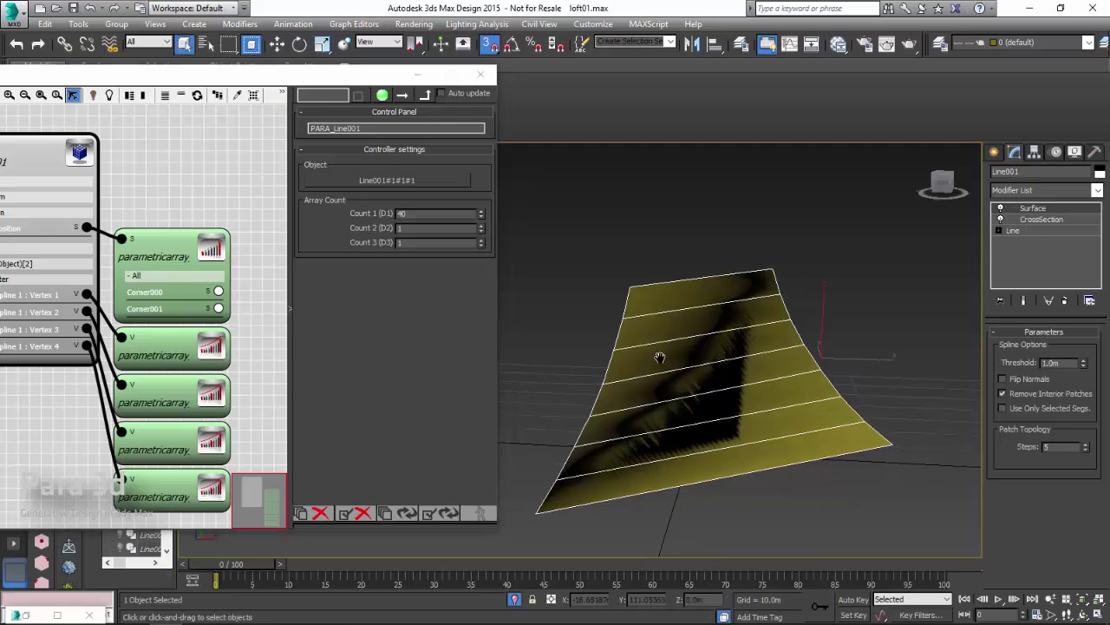
click(516, 601)
middle_drag(658, 465, 668, 466)
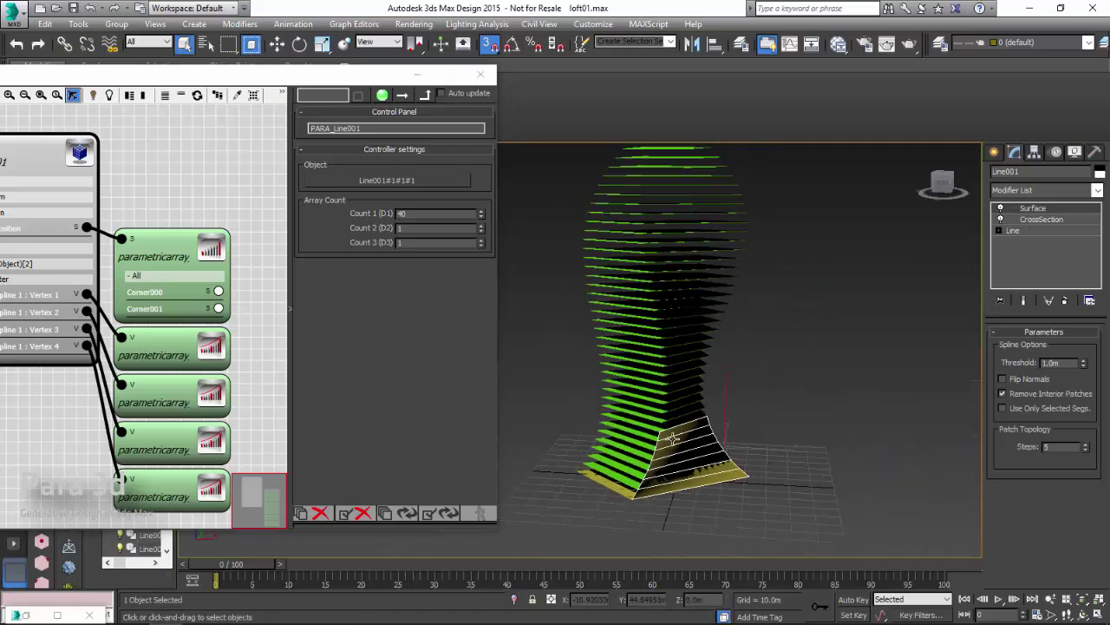
middle_drag(673, 438, 665, 454)
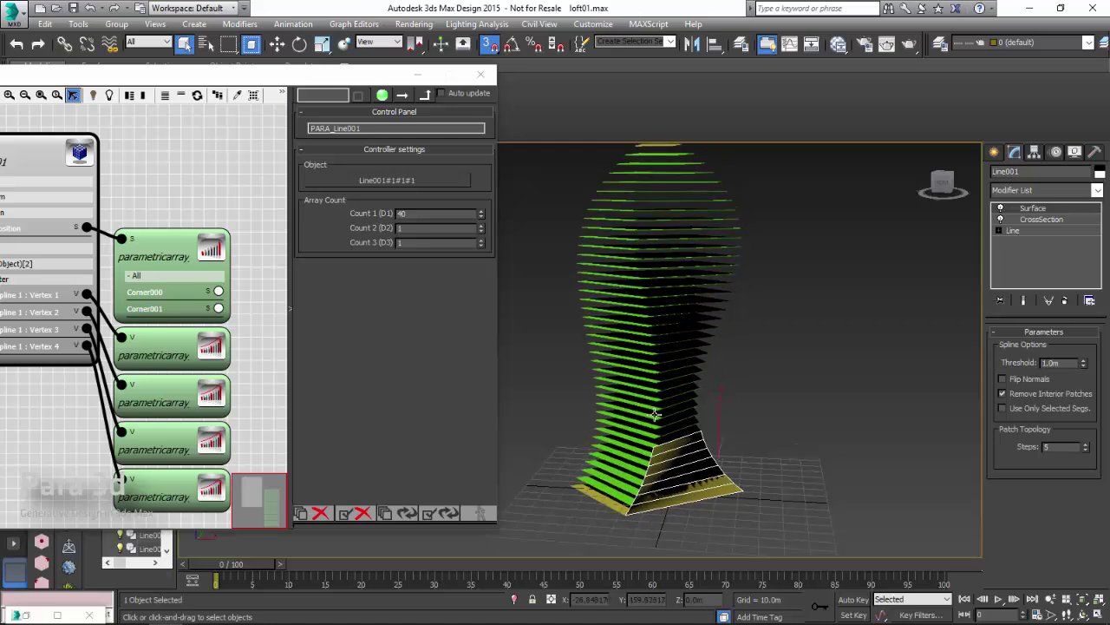
alt+middle_drag(654, 414, 629, 421)
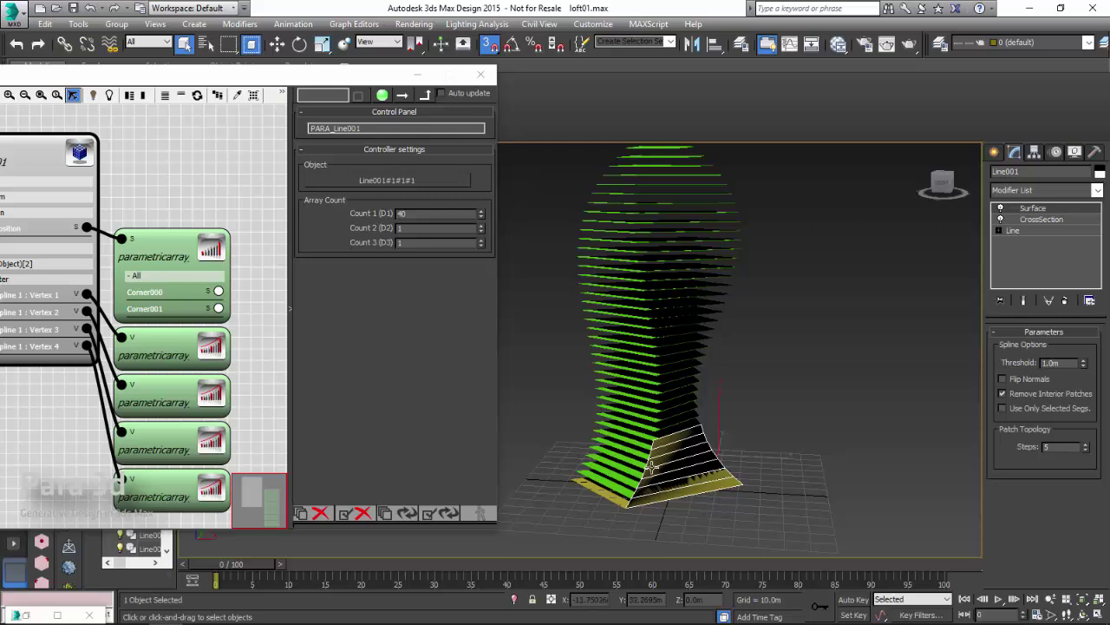
scroll(651, 468, up, 3)
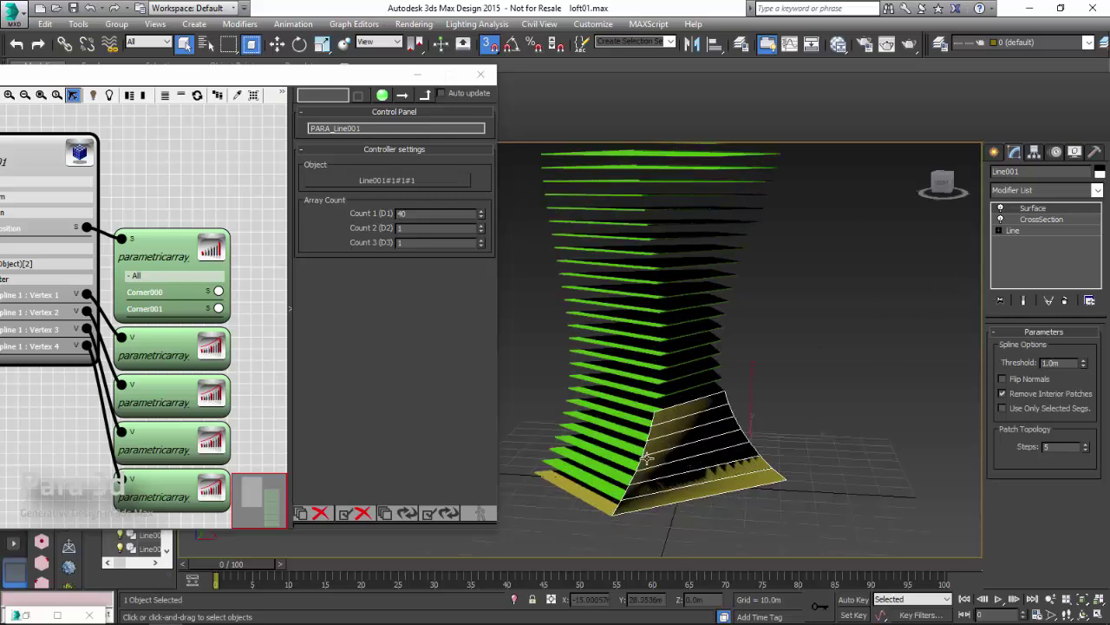
scroll(817, 387, up, 2)
click(816, 388)
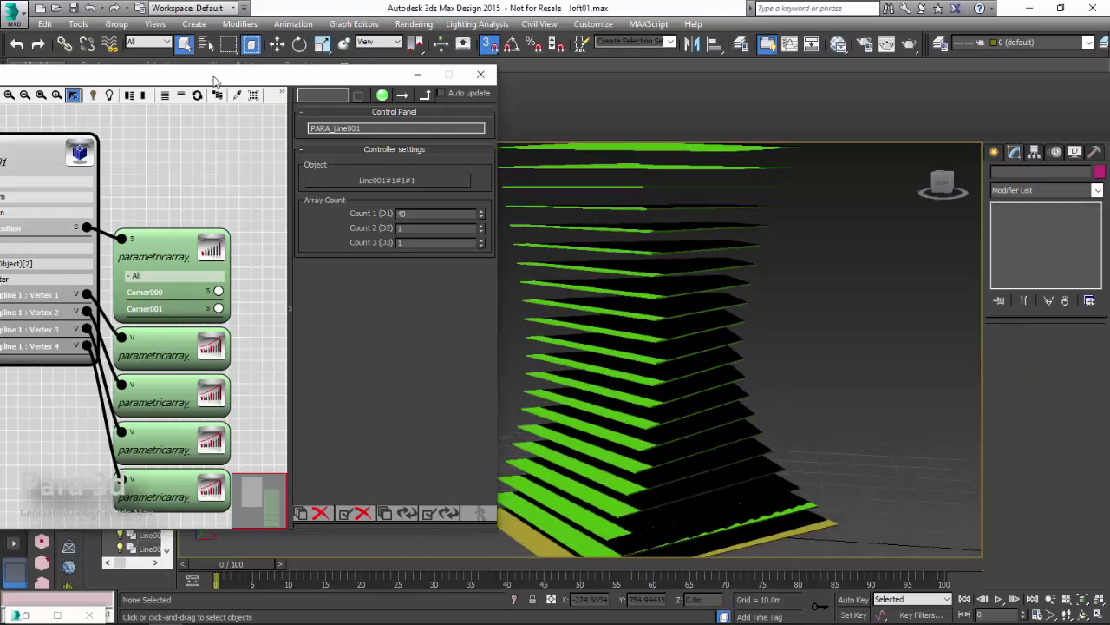
Add a Parametric Shape container to the Para 3d graph and place its node below the PARALine001 node.
drag(217, 76, 484, 87)
scroll(451, 156, down, 3)
click(366, 328)
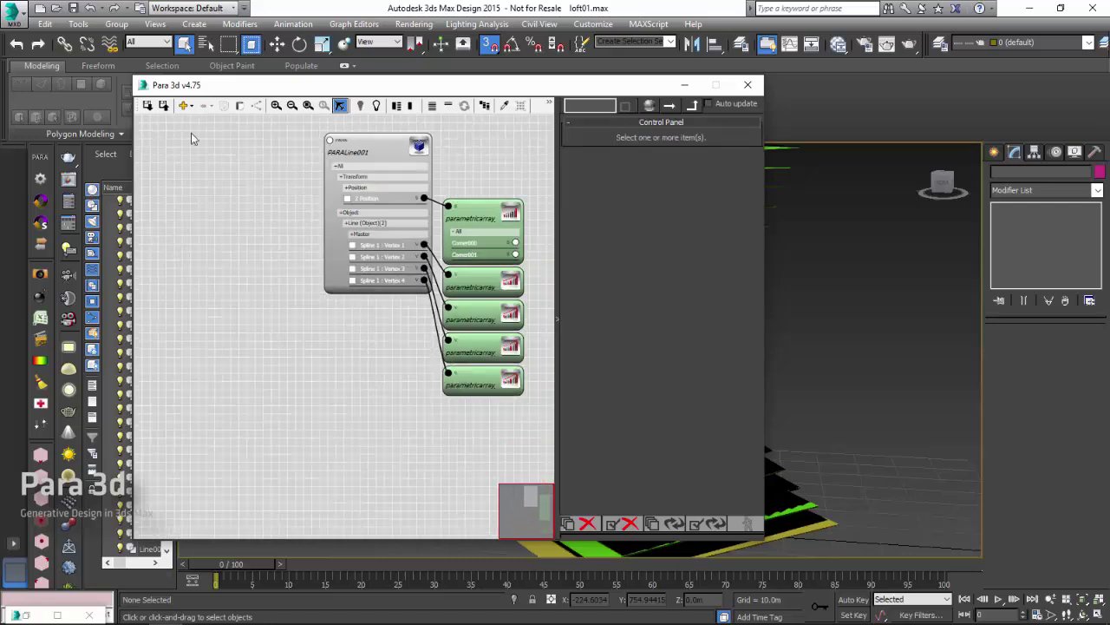
click(185, 105)
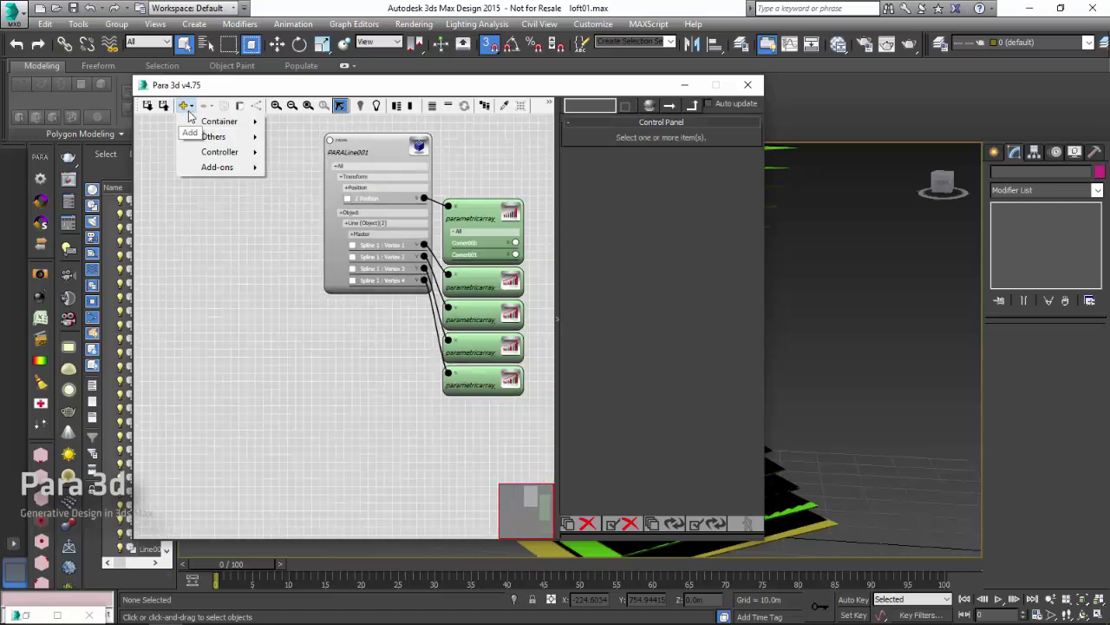
mouse_move(208, 176)
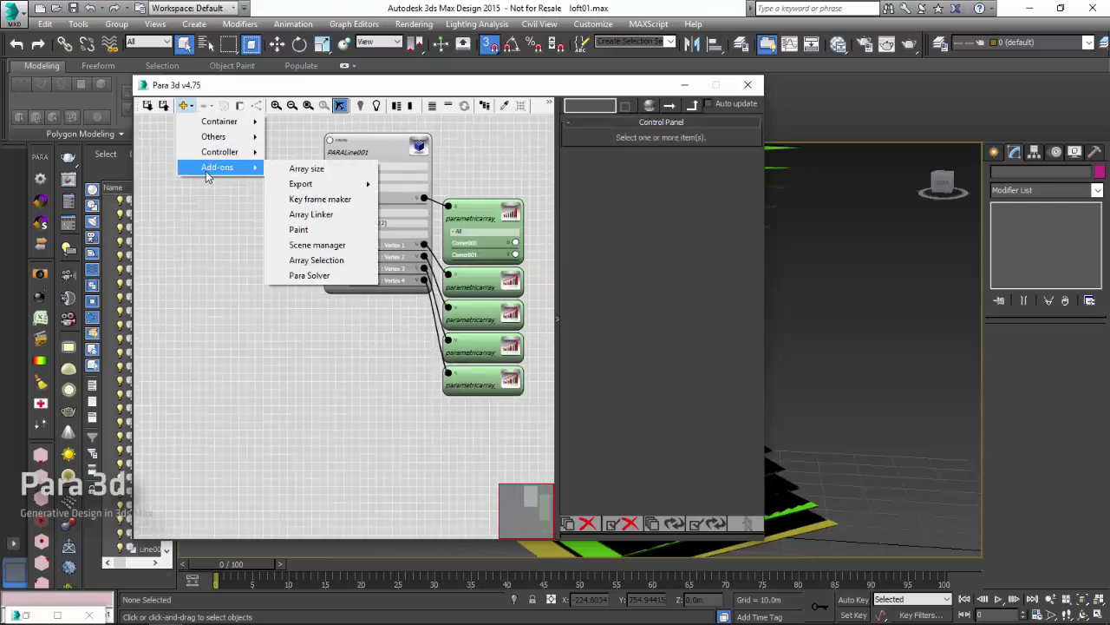
mouse_move(214, 128)
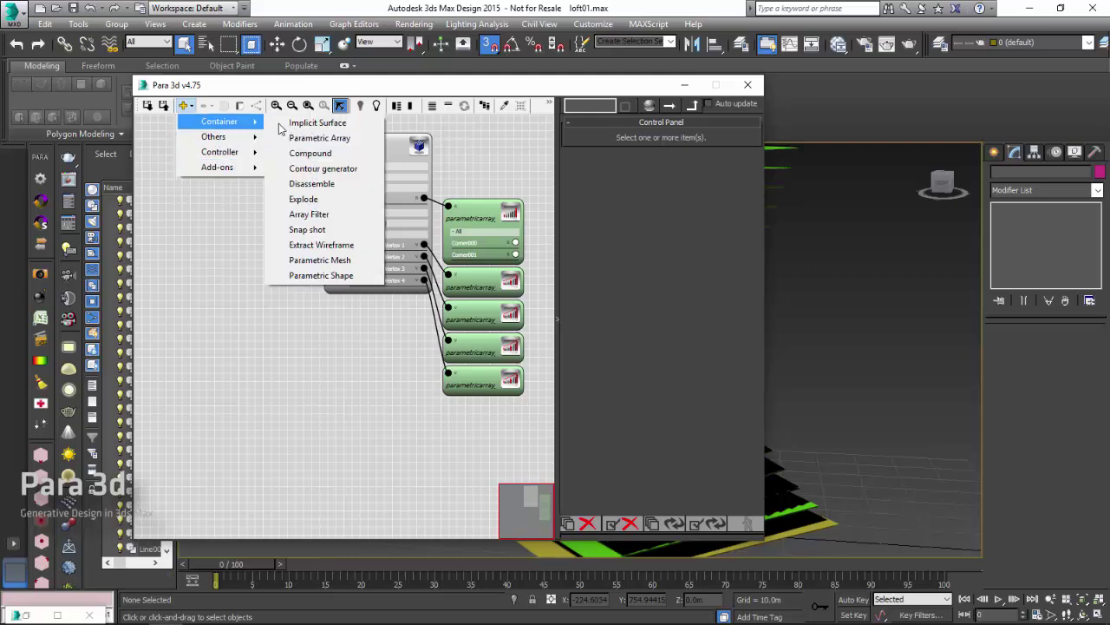
click(294, 276)
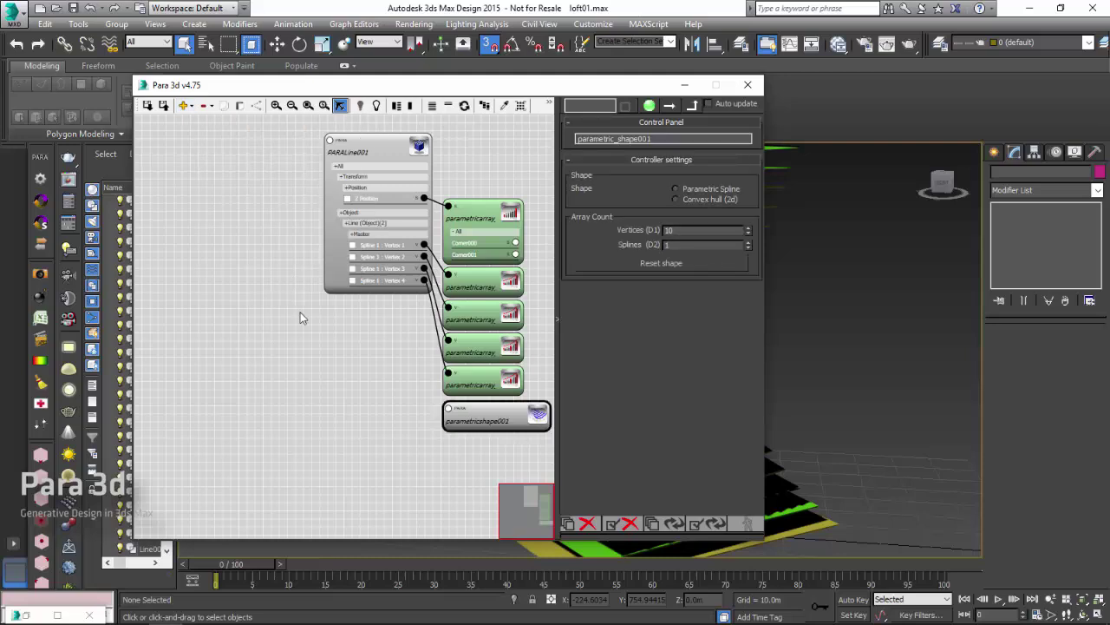
drag(272, 373, 249, 352)
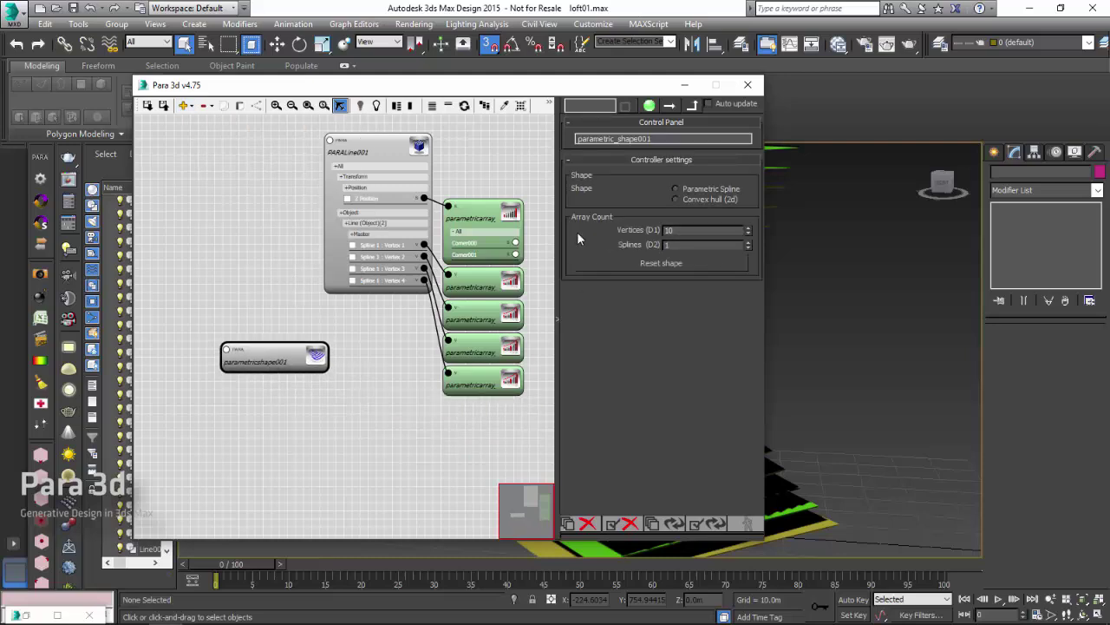
Name the new shape node Profiles and make it a Parametric Spline with Corner vertices and Line segments.
drag(515, 143, 485, 149)
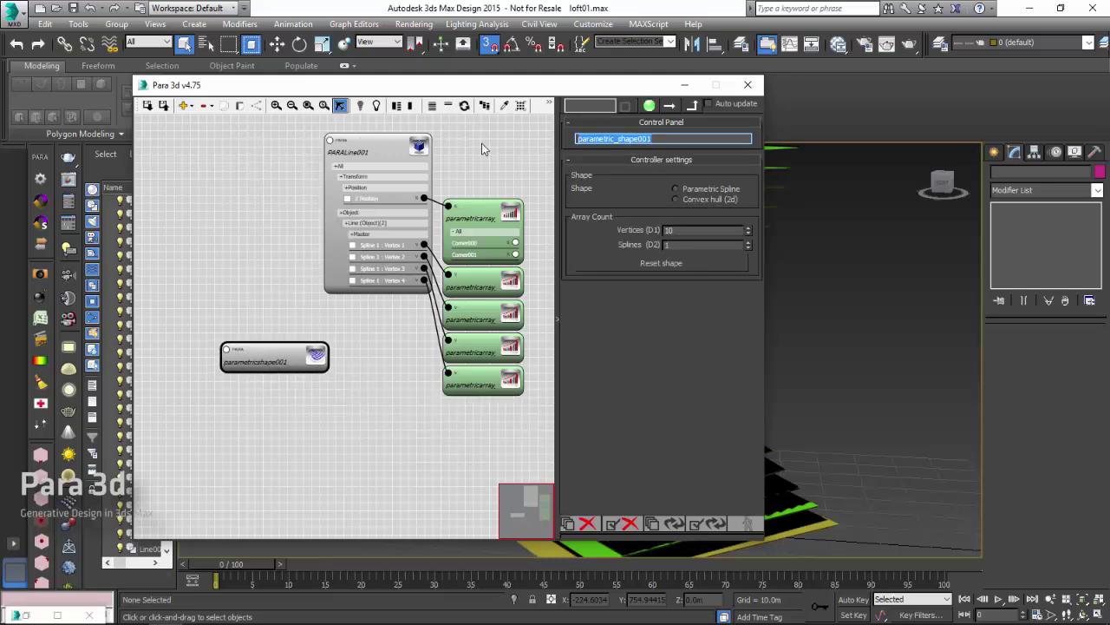
text(Profiles)
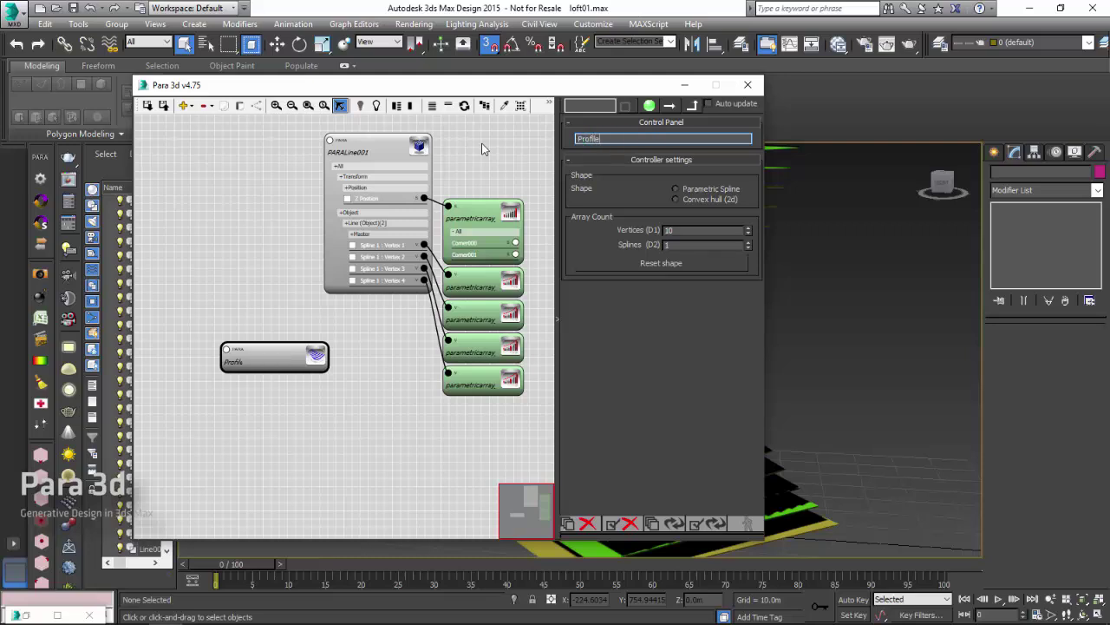
click(692, 190)
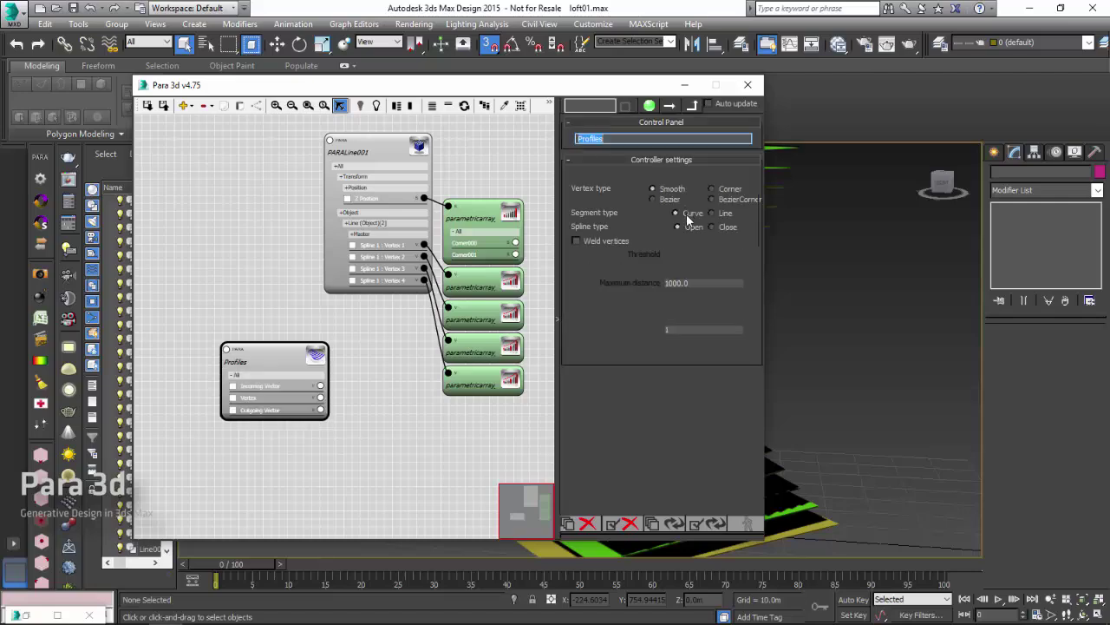
drag(526, 93, 401, 61)
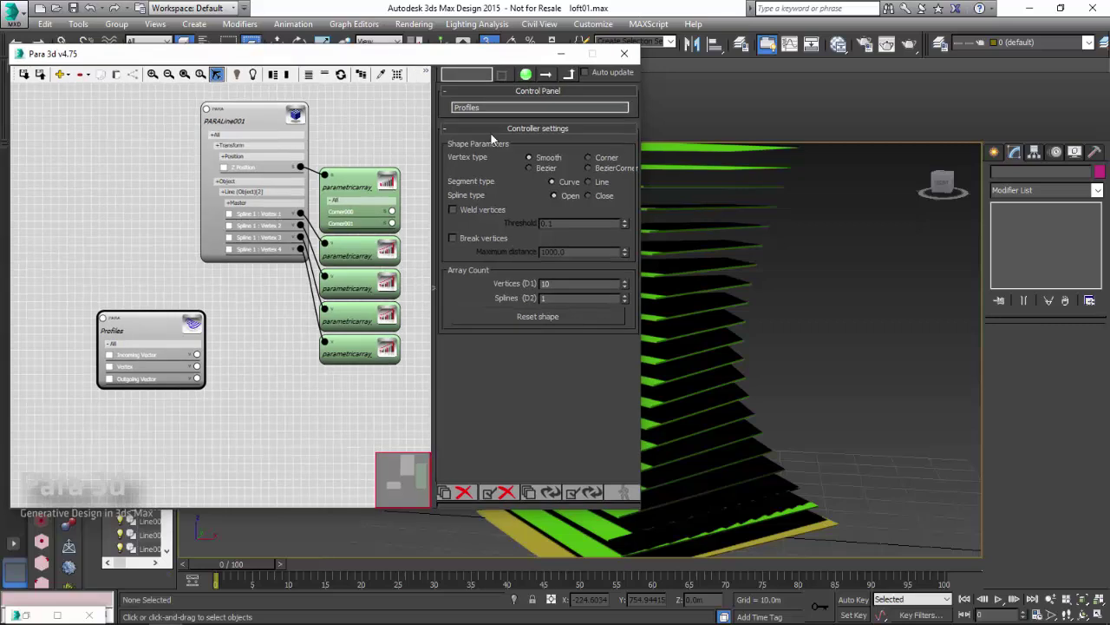
click(588, 183)
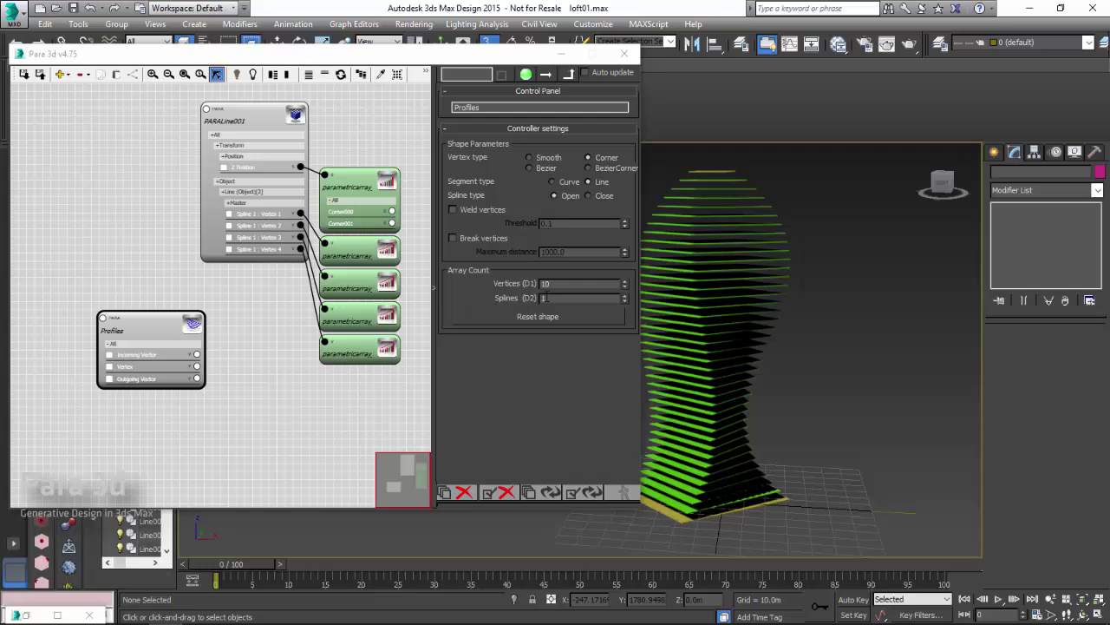
Set the Profiles shape's Splines (D2) count to 4, one for each corner of the floor plates.
middle_drag(750, 411, 801, 400)
click(781, 446)
click(1083, 614)
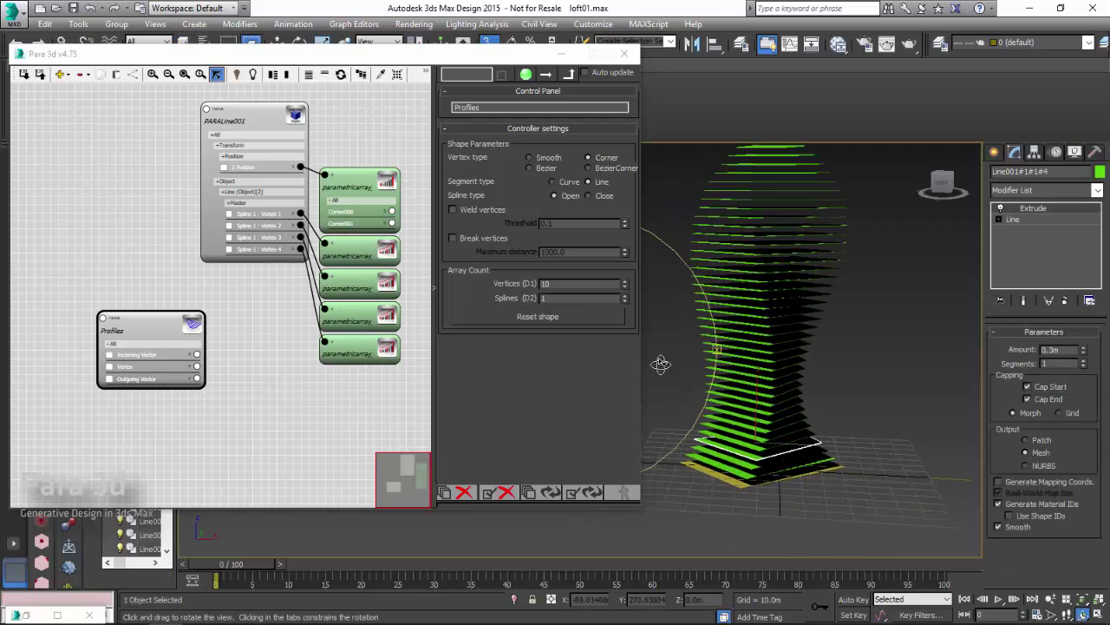
mouse_move(661, 367)
mouse_down()
mouse_move(643, 487)
mouse_move(656, 349)
mouse_move(663, 364)
mouse_up()
click(562, 300)
text(4)
key(Return)
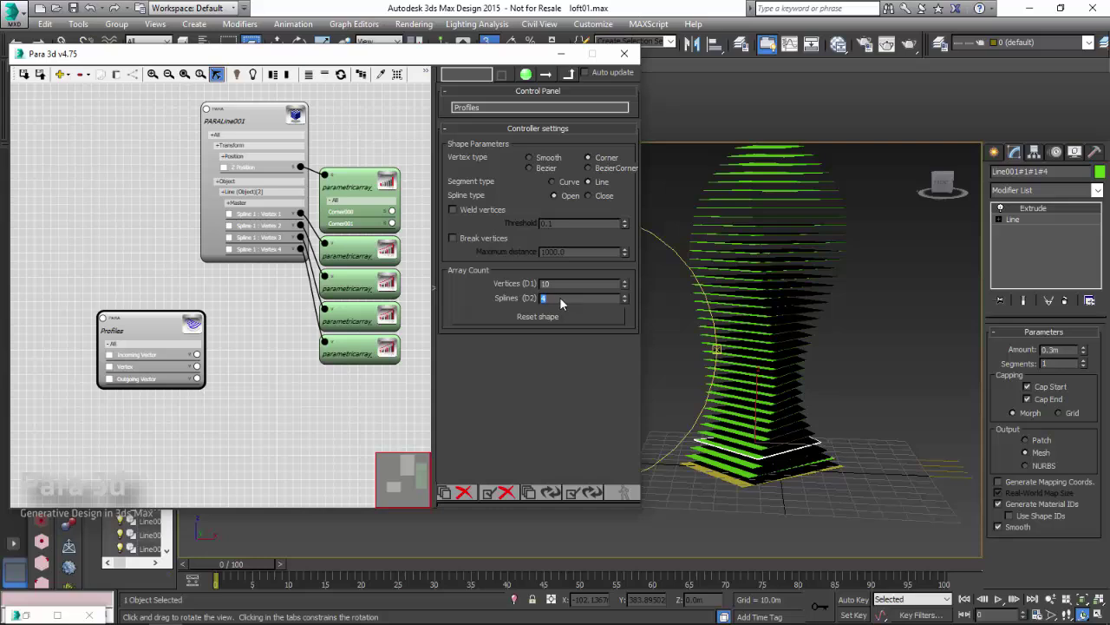
drag(677, 321, 664, 364)
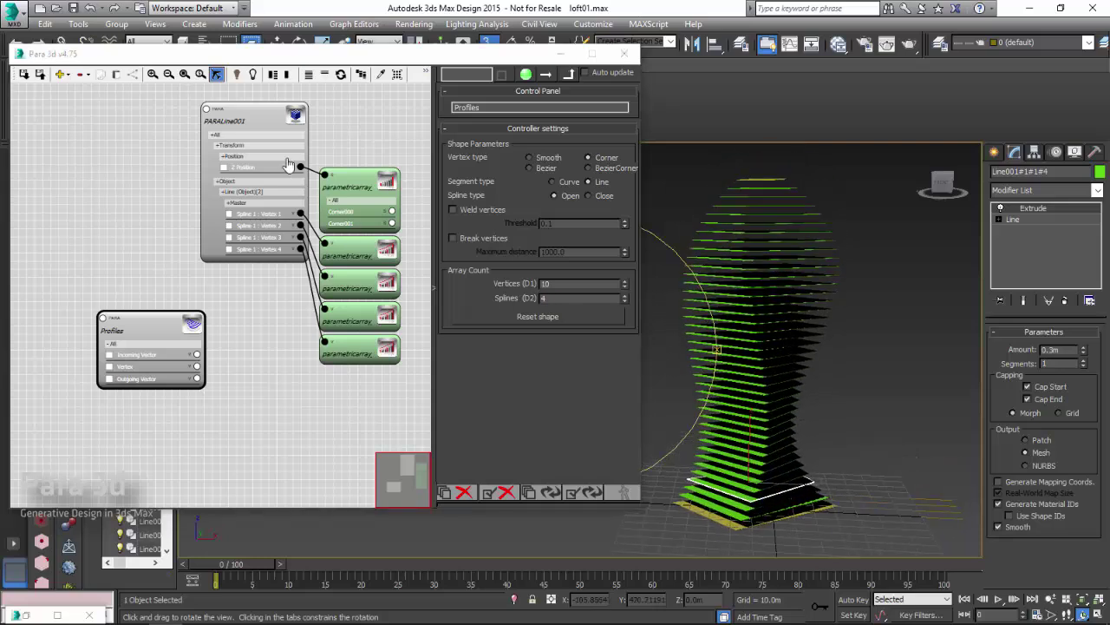
Set the Profiles shape's Vertices (D1) count to 40, matching PARALine001's Count 1.
click(258, 121)
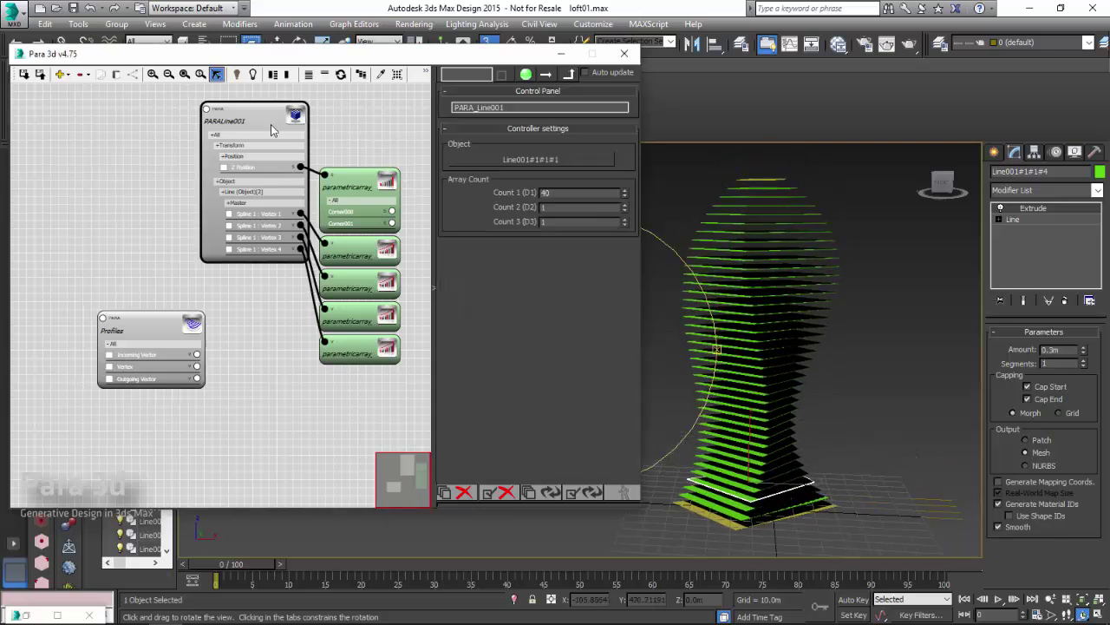
click(180, 328)
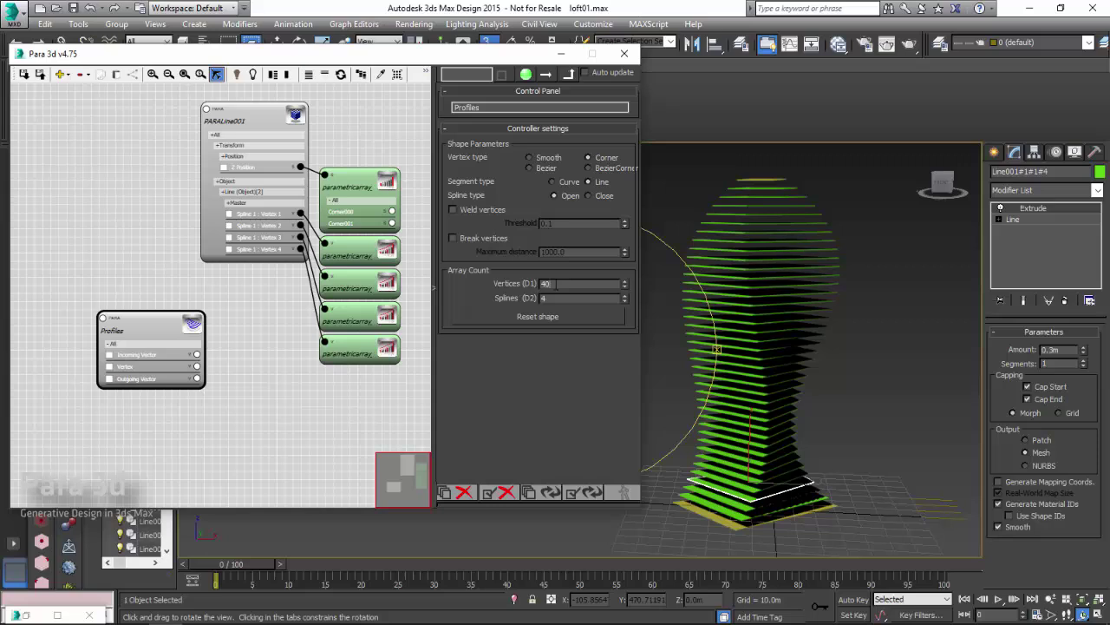
double_click(556, 284)
Select the spline object generated by the Profiles node in the scene.
middle_drag(773, 416, 729, 407)
click(394, 79)
click(395, 78)
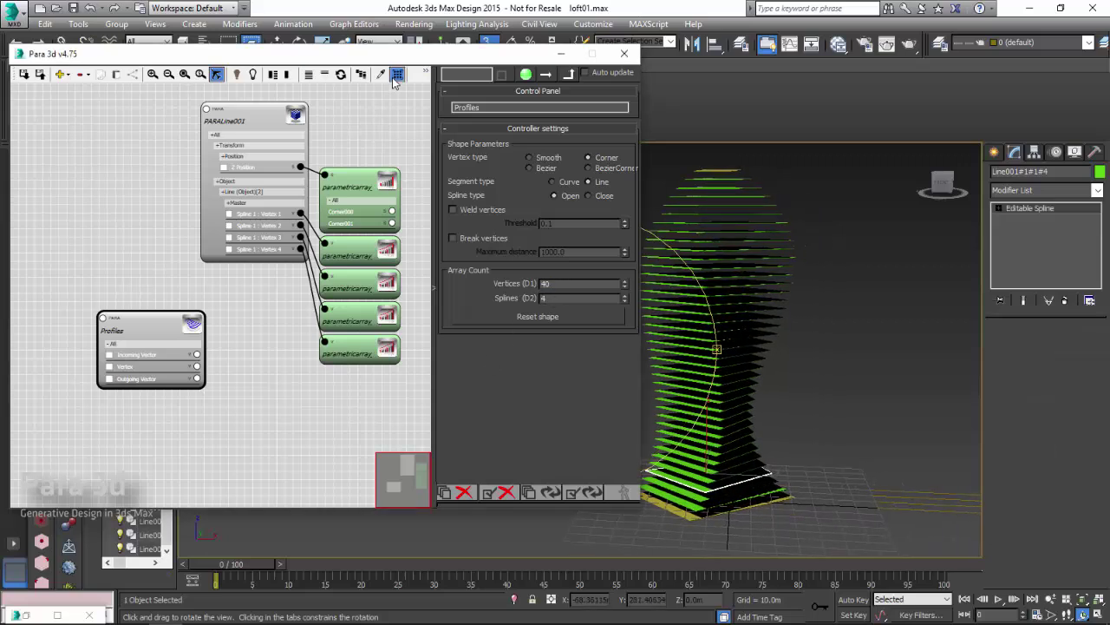
drag(358, 57, 200, 65)
alt+middle_drag(521, 307, 636, 414)
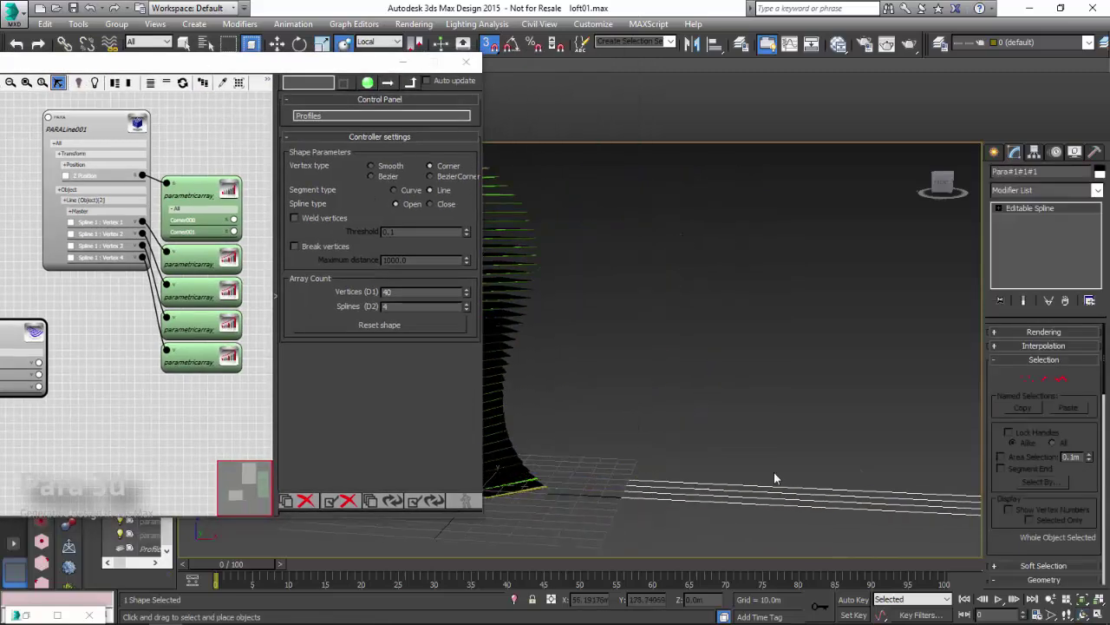
middle_drag(806, 483, 683, 423)
Examine the parallel Profiles splines beside the tower's footprint in the top view.
key(t)
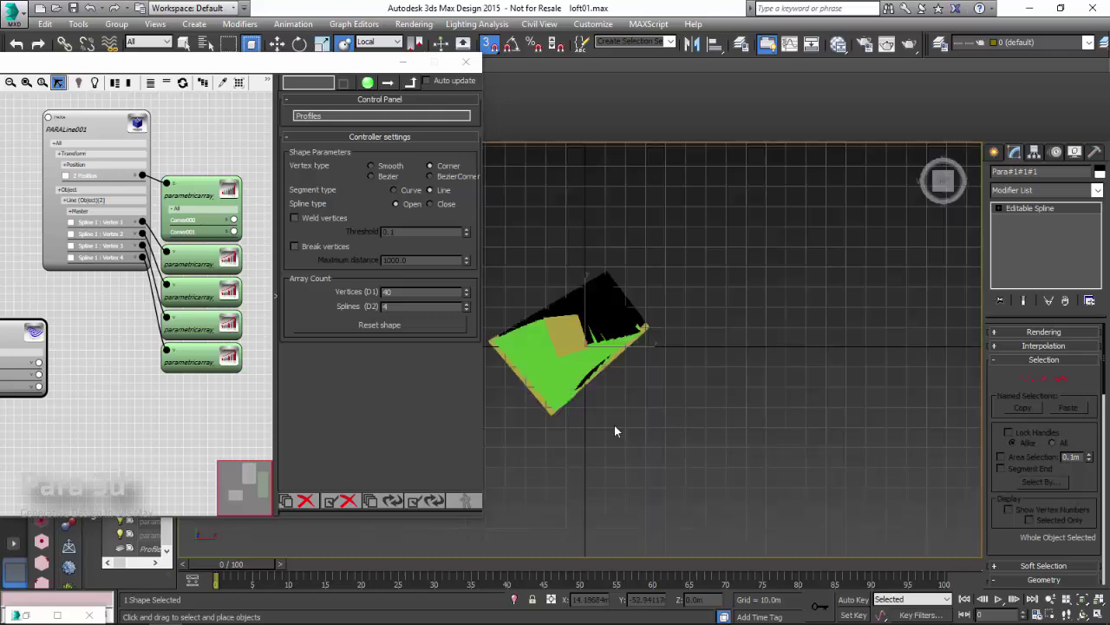
middle_drag(617, 405, 632, 425)
scroll(632, 425, down, 5)
key(g)
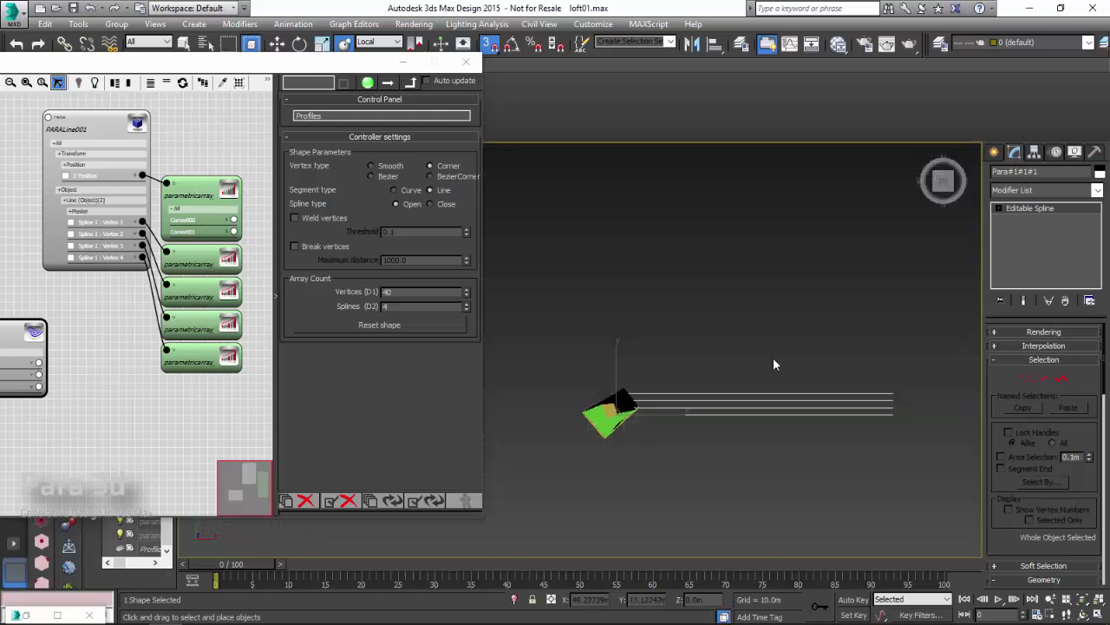
middle_drag(774, 360, 738, 339)
scroll(821, 381, up, 4)
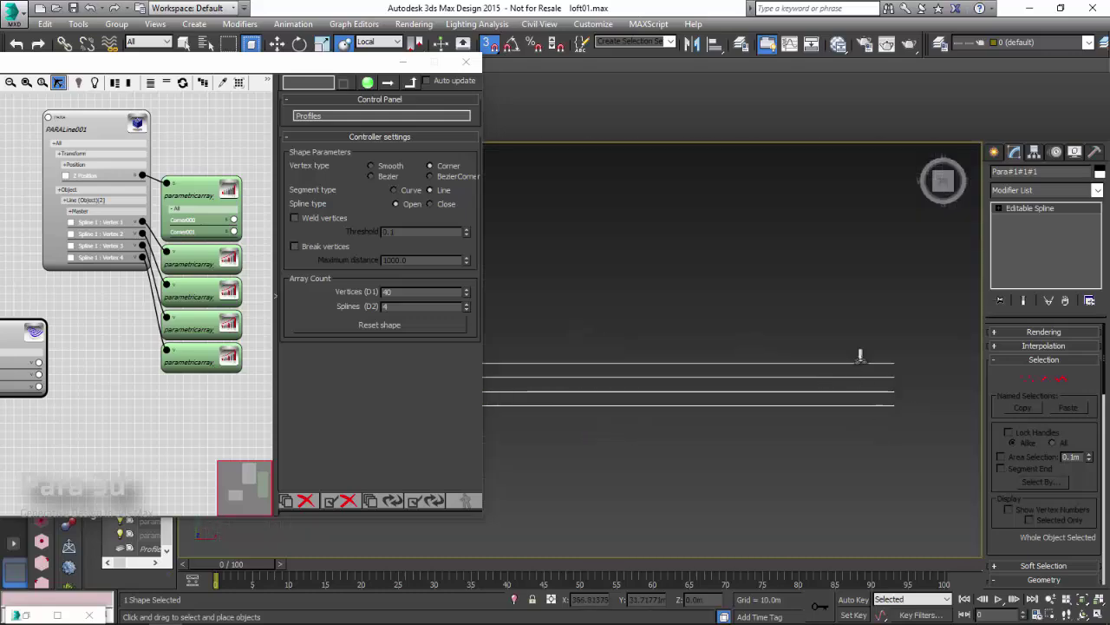
click(185, 43)
middle_drag(825, 369, 980, 357)
scroll(737, 368, down, 4)
scroll(698, 365, up, 2)
mouse_move(738, 376)
middle_down()
mouse_move(611, 376)
mouse_move(700, 396)
mouse_move(671, 391)
mouse_move(732, 373)
middle_up()
scroll(731, 376, up, 2)
scroll(700, 397, down, 2)
scroll(691, 392, up, 3)
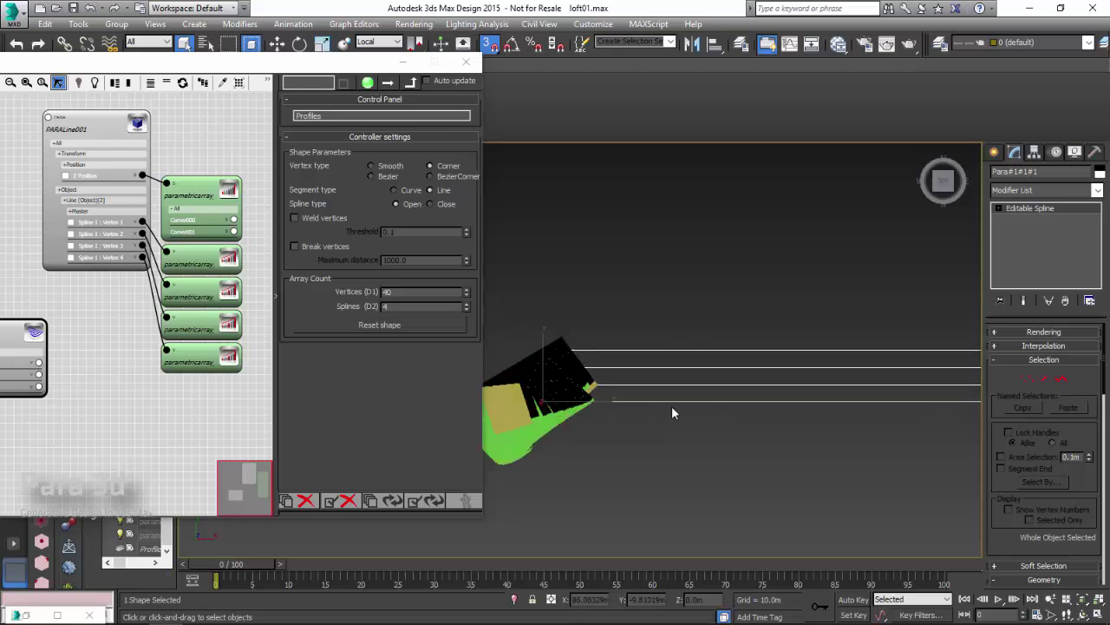
click(1083, 614)
drag(535, 397, 645, 391)
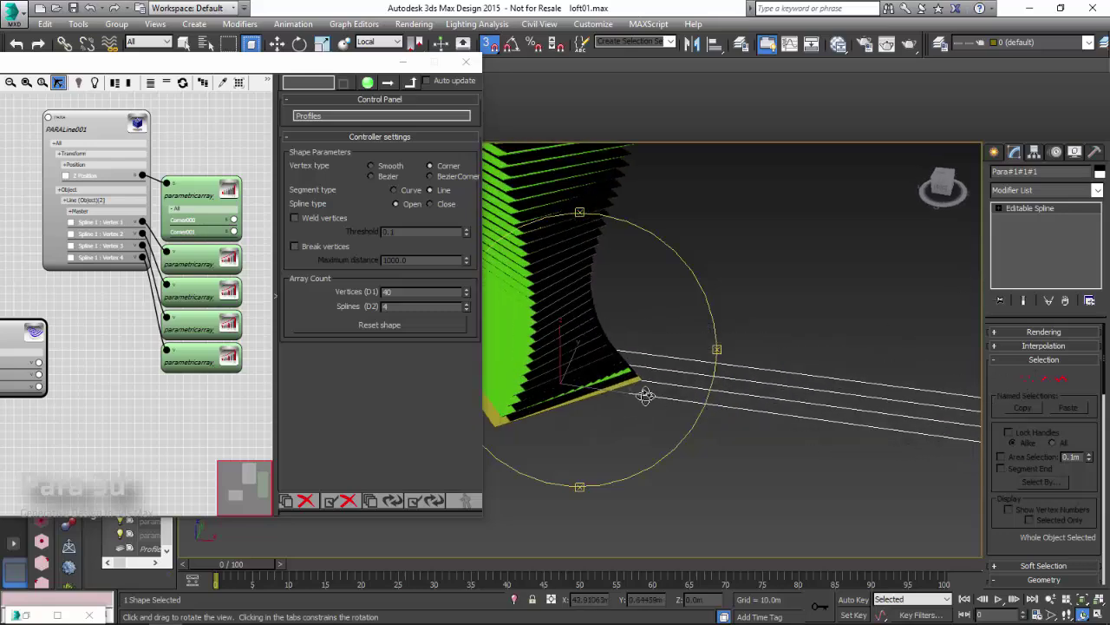
Check the vertices along the Profiles splines at vertex level, and return to the whole object.
click(1029, 383)
middle_drag(724, 414, 595, 396)
scroll(584, 394, down, 3)
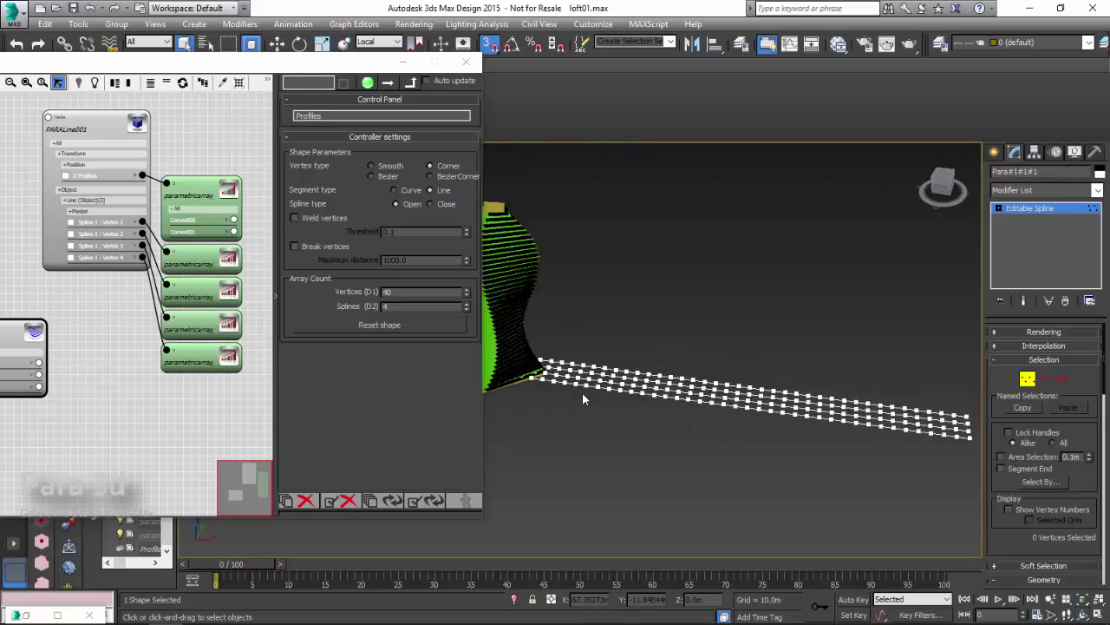
click(1027, 380)
Examine the stacked floor plates' corners that the Profiles splines have to follow.
alt+middle_drag(790, 402, 599, 396)
alt+middle_drag(668, 415, 599, 438)
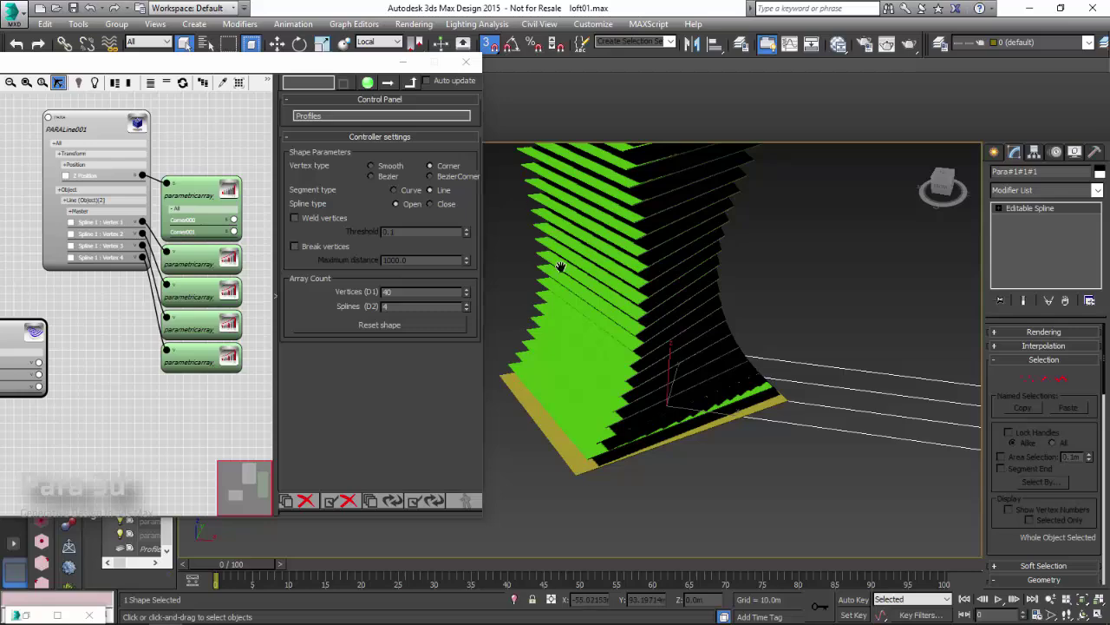
alt+middle_drag(561, 280, 568, 333)
alt+middle_drag(622, 228, 596, 266)
alt+middle_drag(599, 379, 632, 350)
Arrange the Para 3d window beside the tower and inspect the Profiles node's vector and vertex parameters.
drag(258, 65, 529, 56)
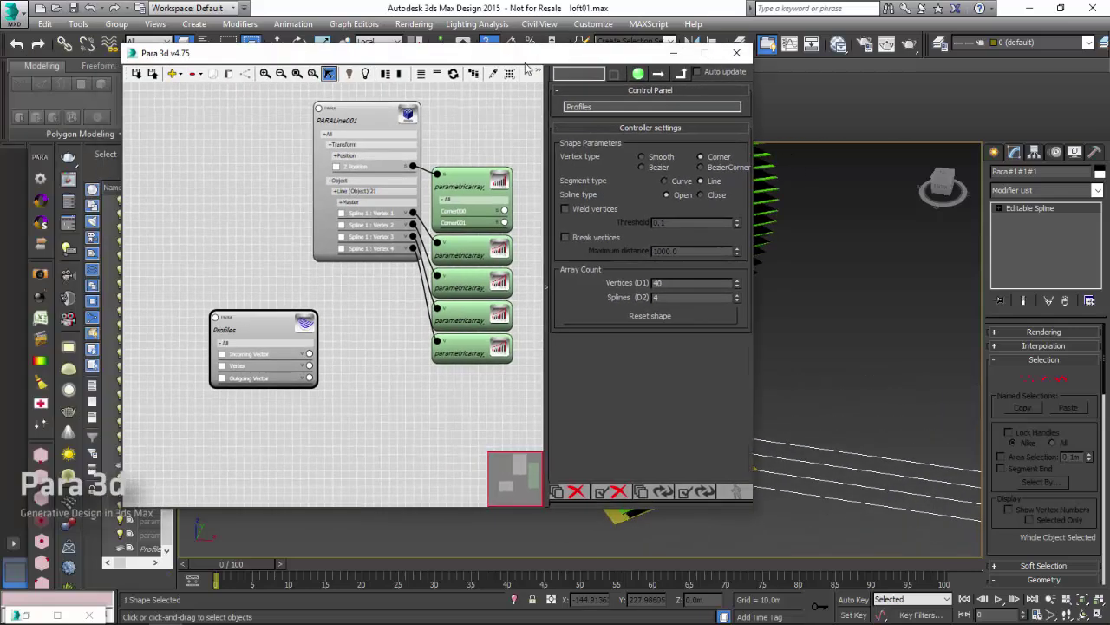
mouse_move(402, 63)
mouse_down()
mouse_move(197, 50)
mouse_move(397, 41)
mouse_up()
scroll(328, 309, up, 2)
scroll(327, 311, up, 1)
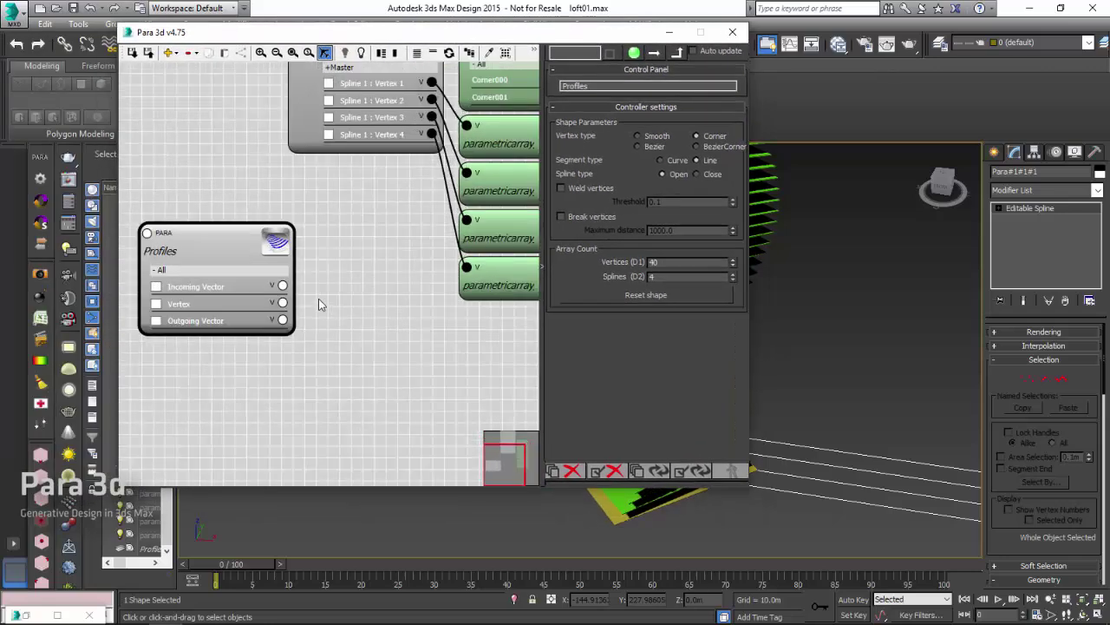
drag(420, 42, 351, 35)
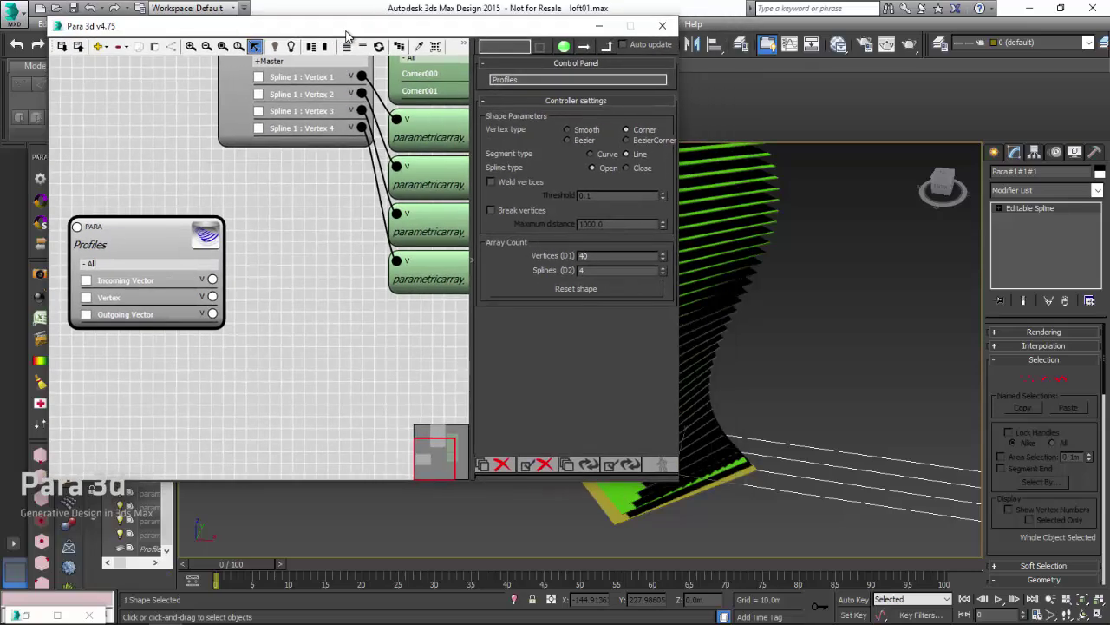
alt+middle_drag(770, 293, 778, 317)
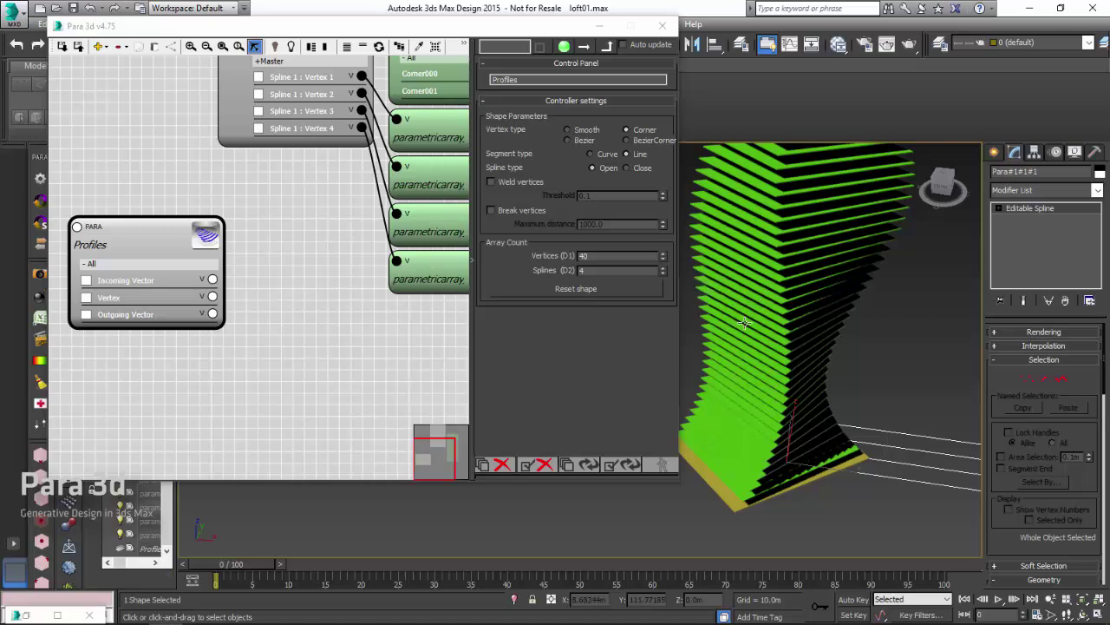
Add a PolyLine Controller from the controller library to the graph, beside the Profiles node.
middle_drag(339, 307, 338, 301)
click(339, 302)
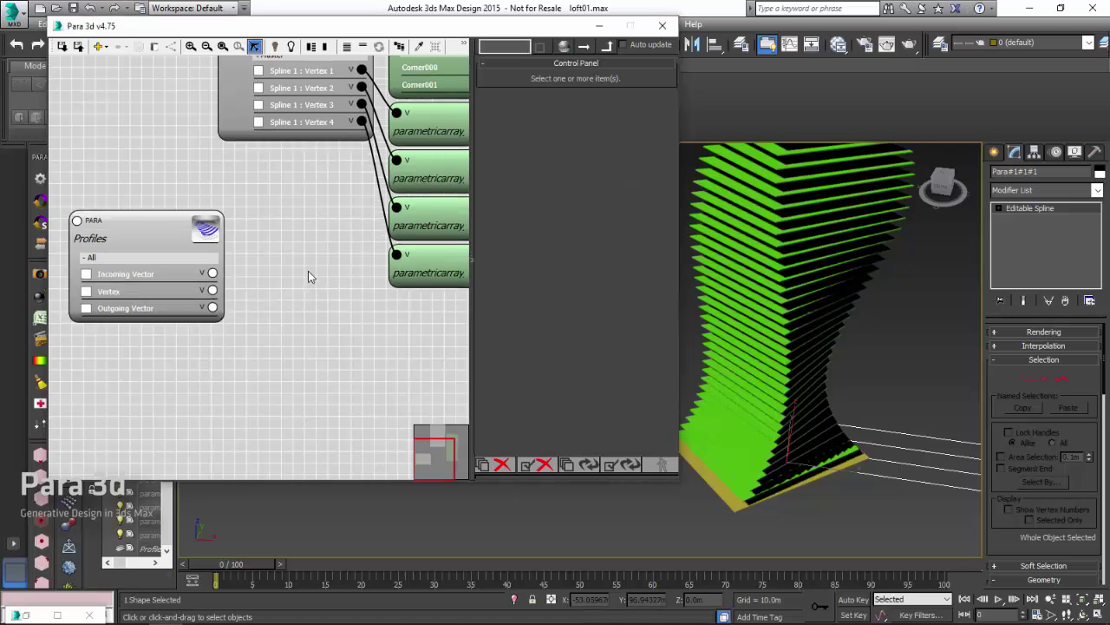
right_click(306, 311)
click(511, 310)
right_click(315, 308)
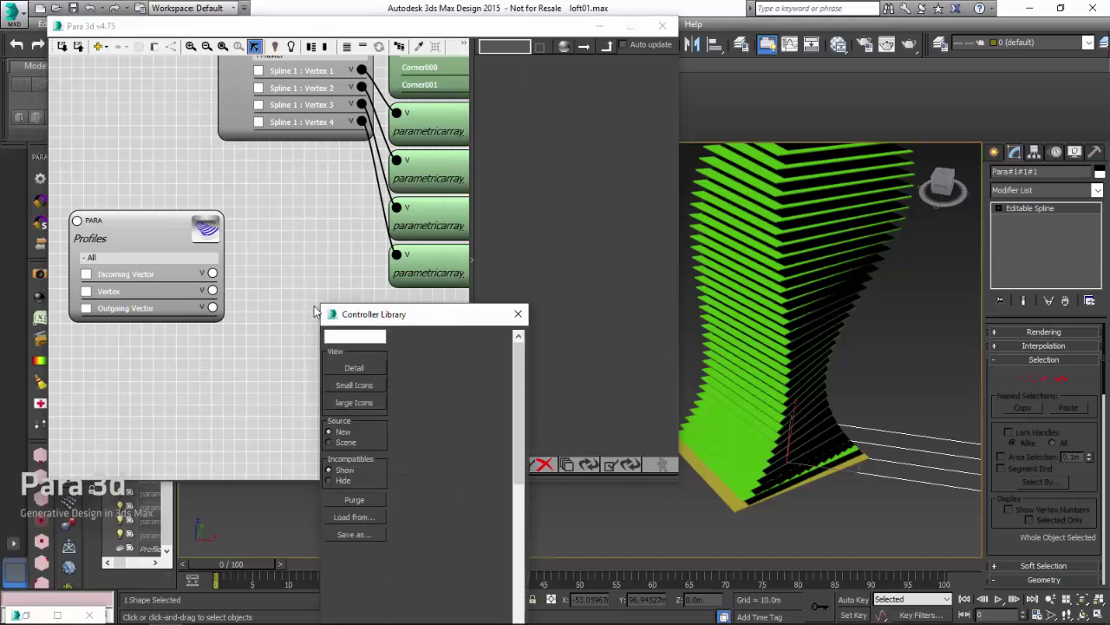
drag(366, 317, 471, 143)
click(458, 163)
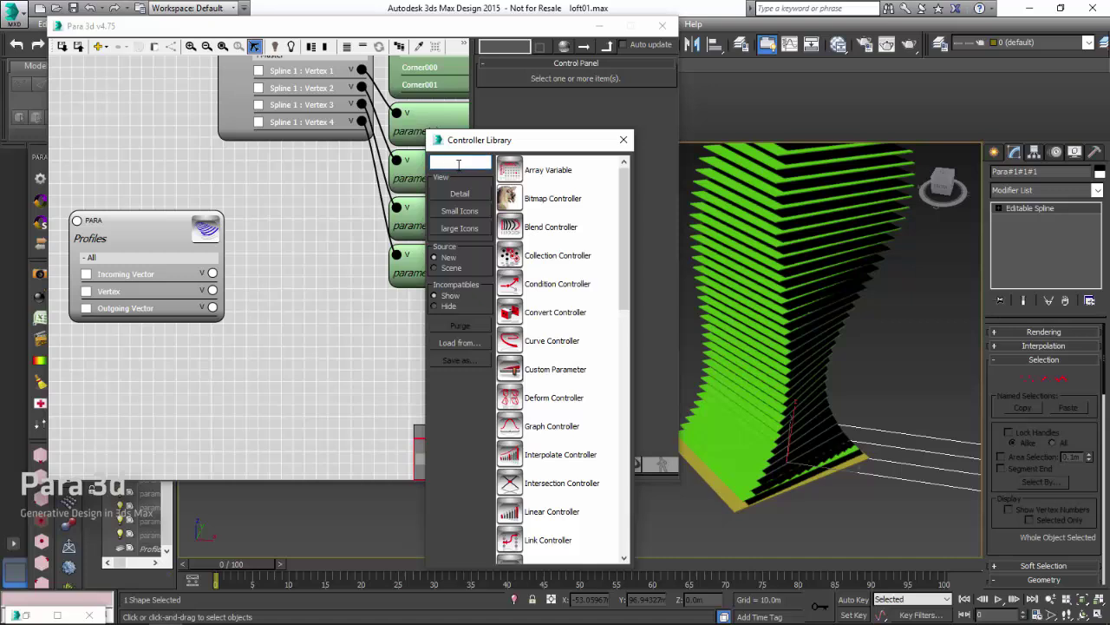
text(pol)
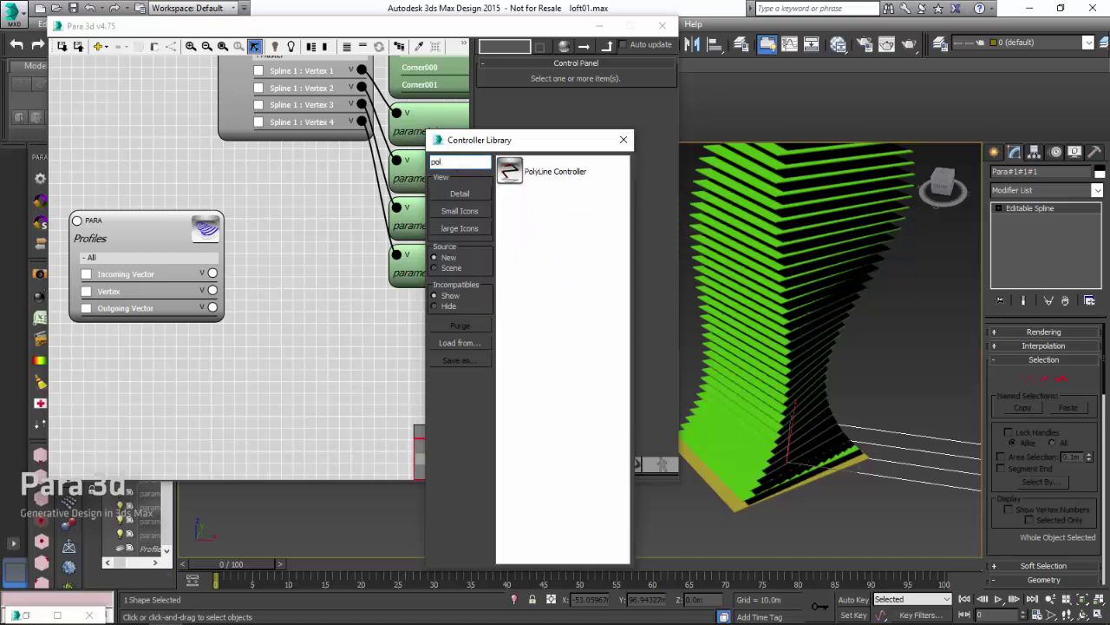
drag(535, 174, 335, 319)
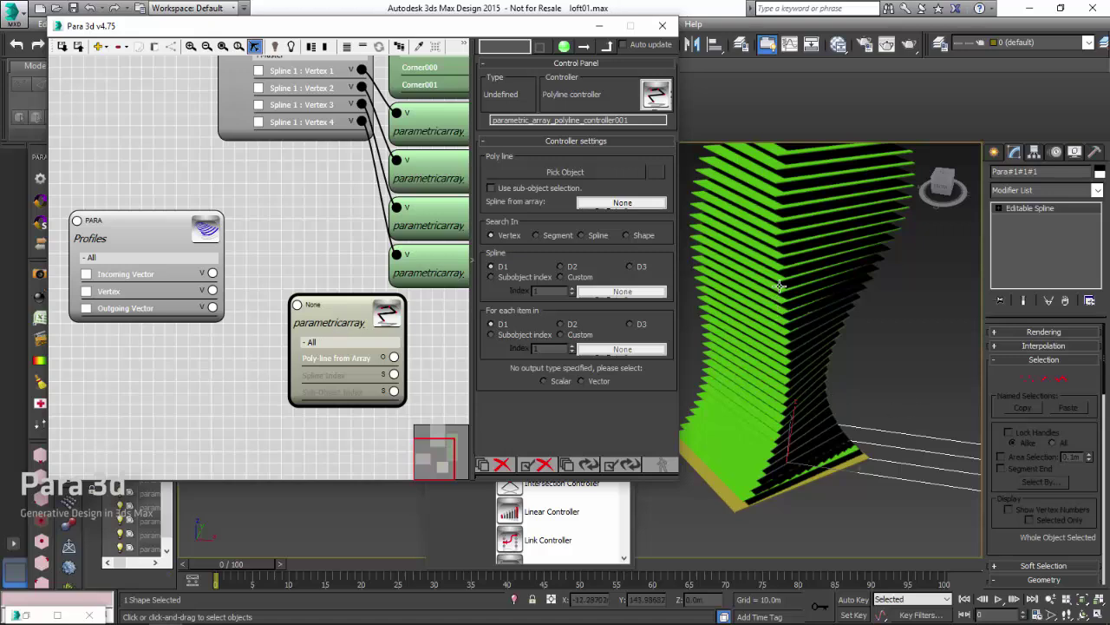
Set the polyline controller's output type to Vector and close the controller library.
right_click(314, 307)
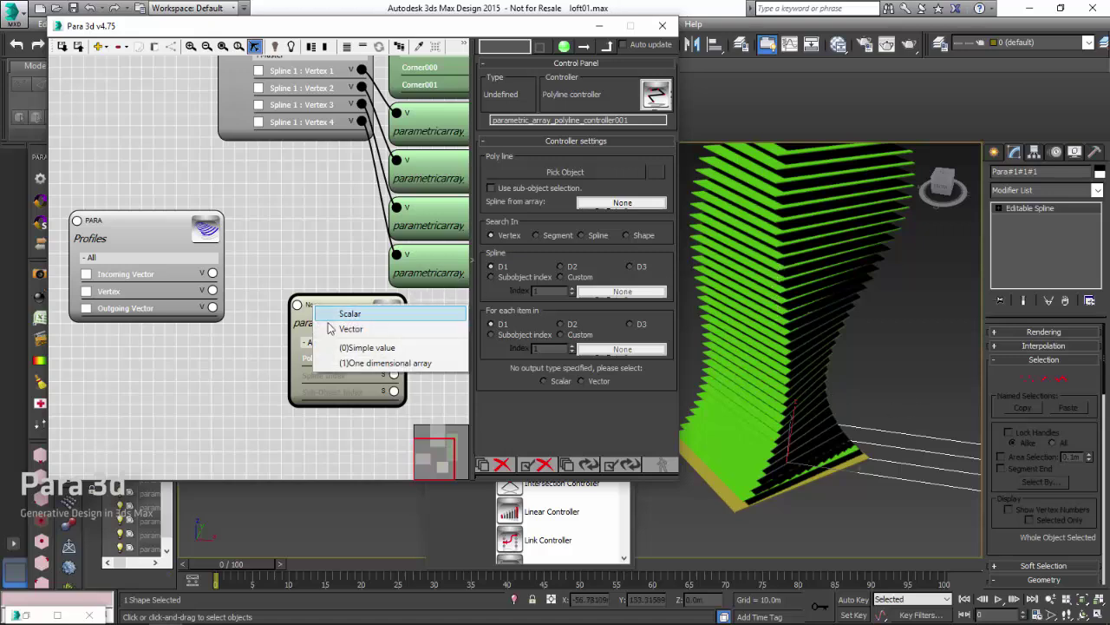
click(359, 331)
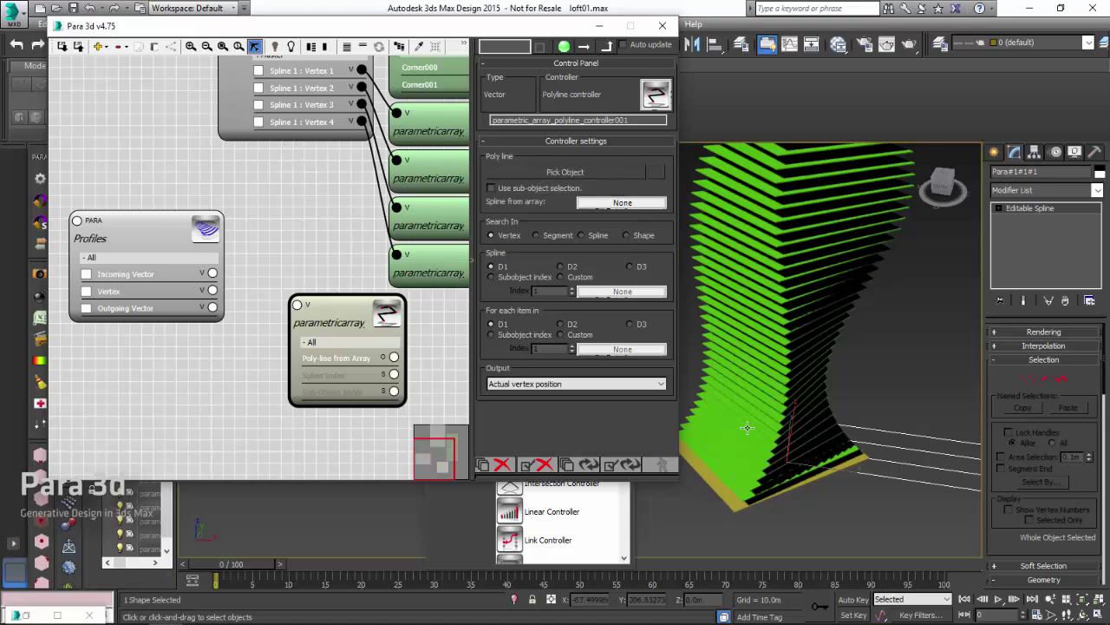
click(469, 516)
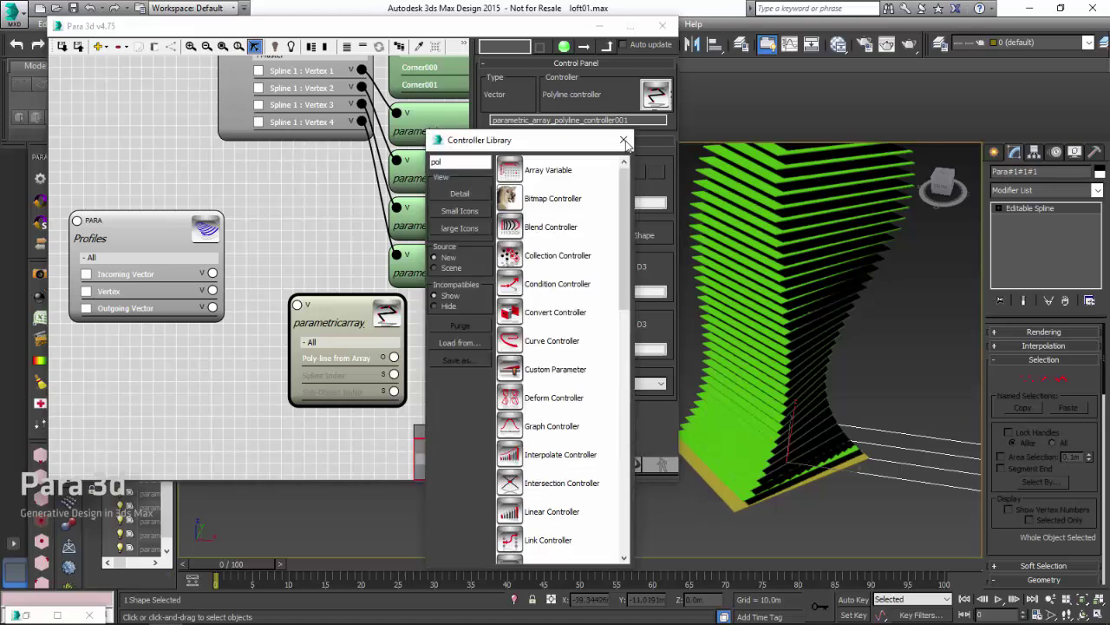
click(622, 139)
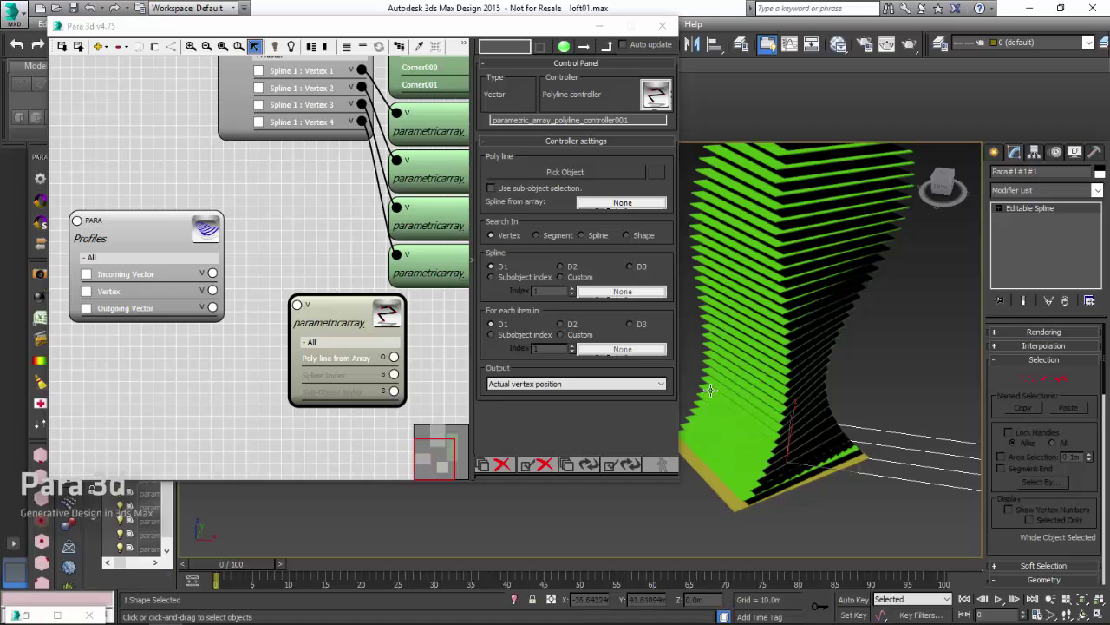
Move the Profiles and polyline controller nodes together, well clear of the PARALine001 node.
middle_drag(707, 206, 726, 269)
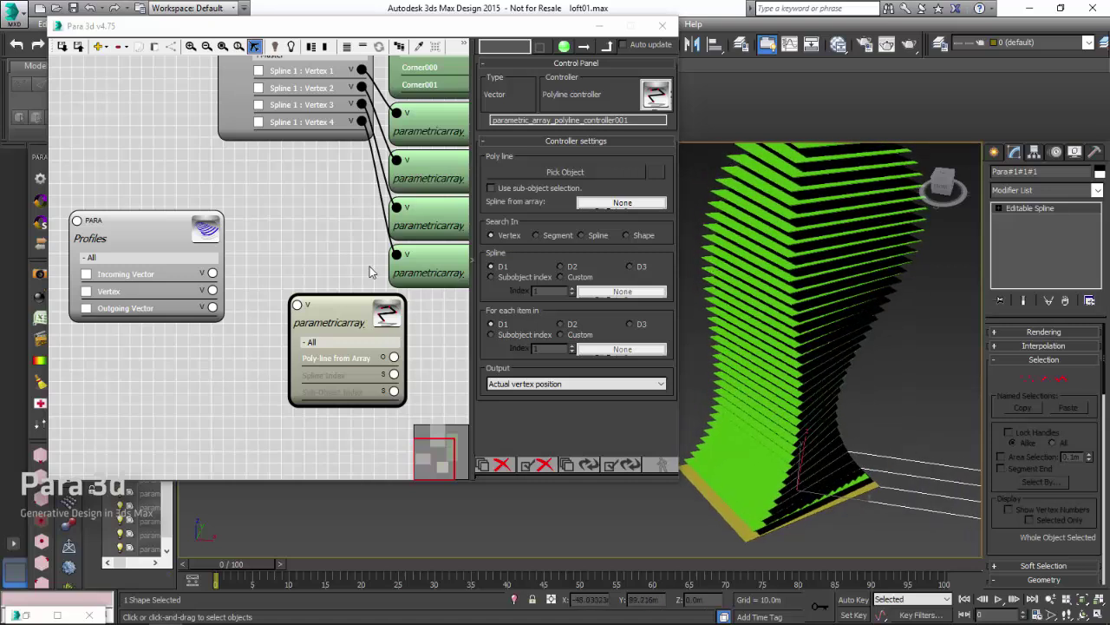
scroll(314, 273, down, 3)
drag(344, 338, 322, 343)
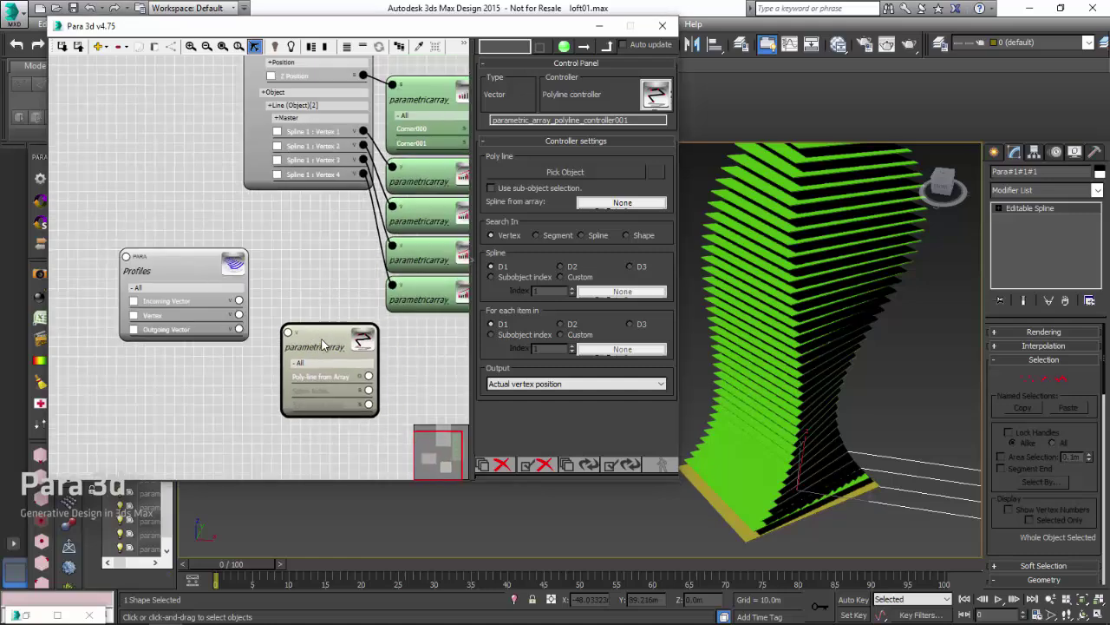
middle_drag(296, 230, 308, 308)
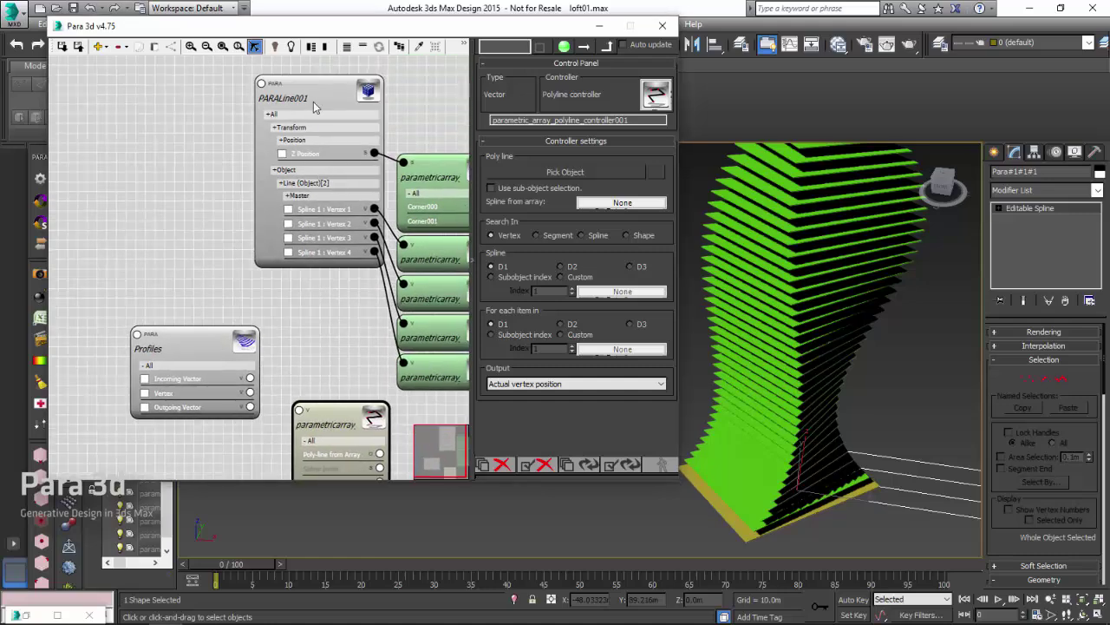
scroll(308, 263, down, 5)
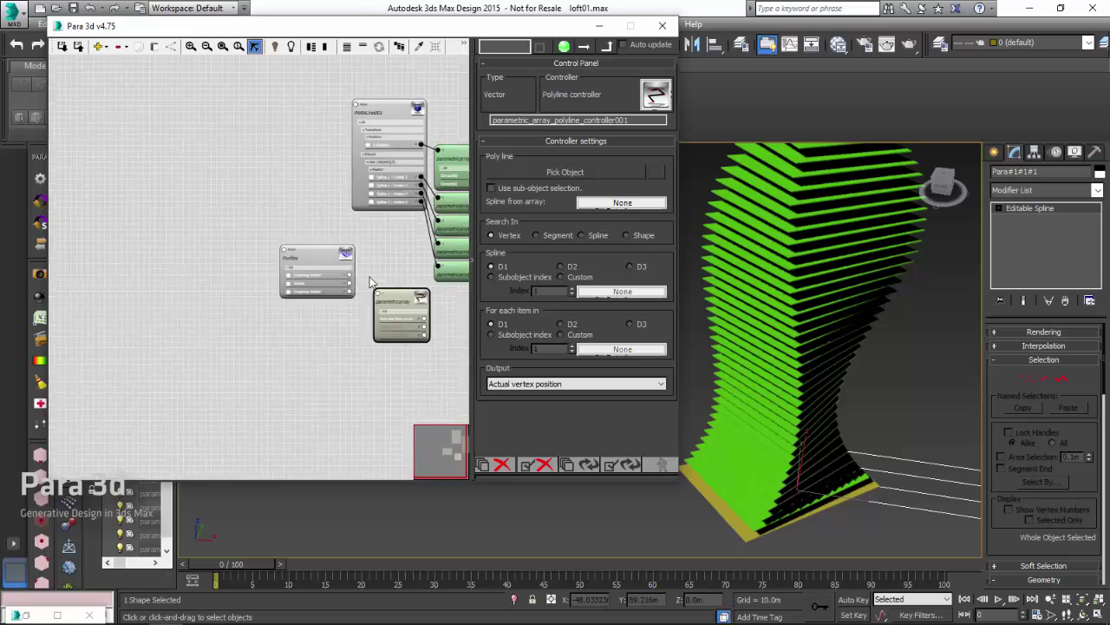
drag(396, 246, 324, 329)
drag(391, 300, 245, 233)
Add a Parametric Array Link controller from the library next to the polyline controller node.
scroll(306, 249, up, 2)
click(317, 228)
double_click(347, 239)
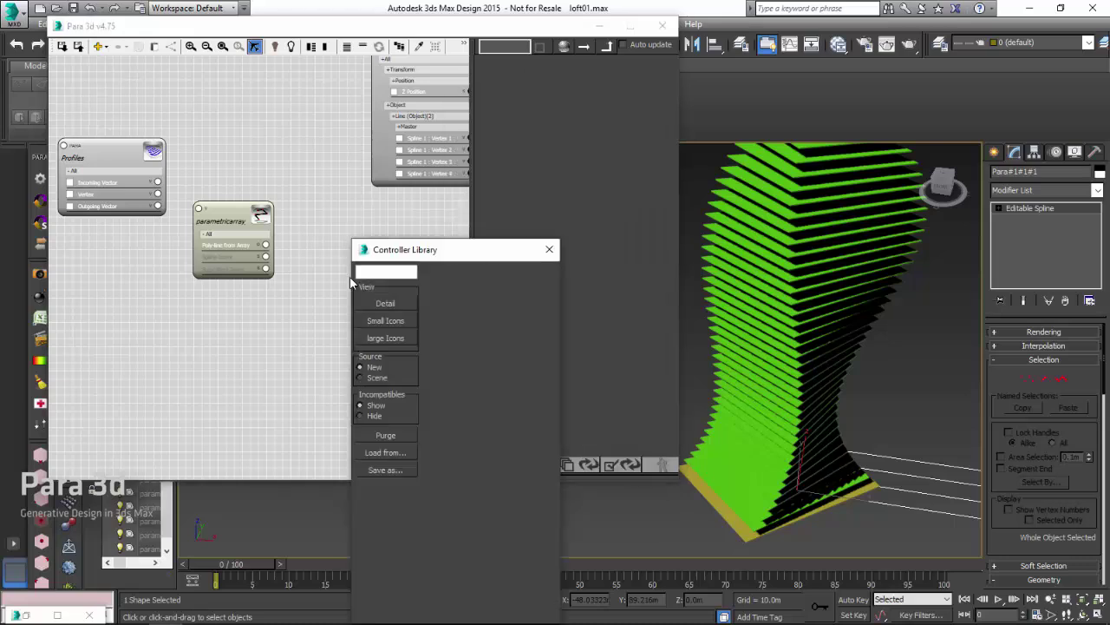
click(371, 271)
text(p)
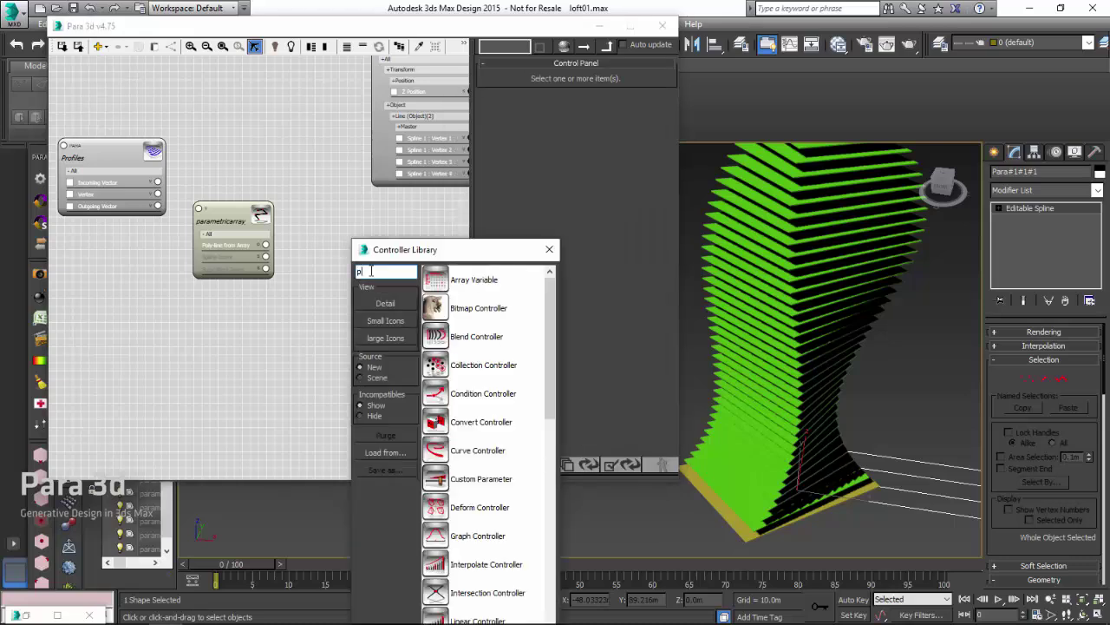
text(la)
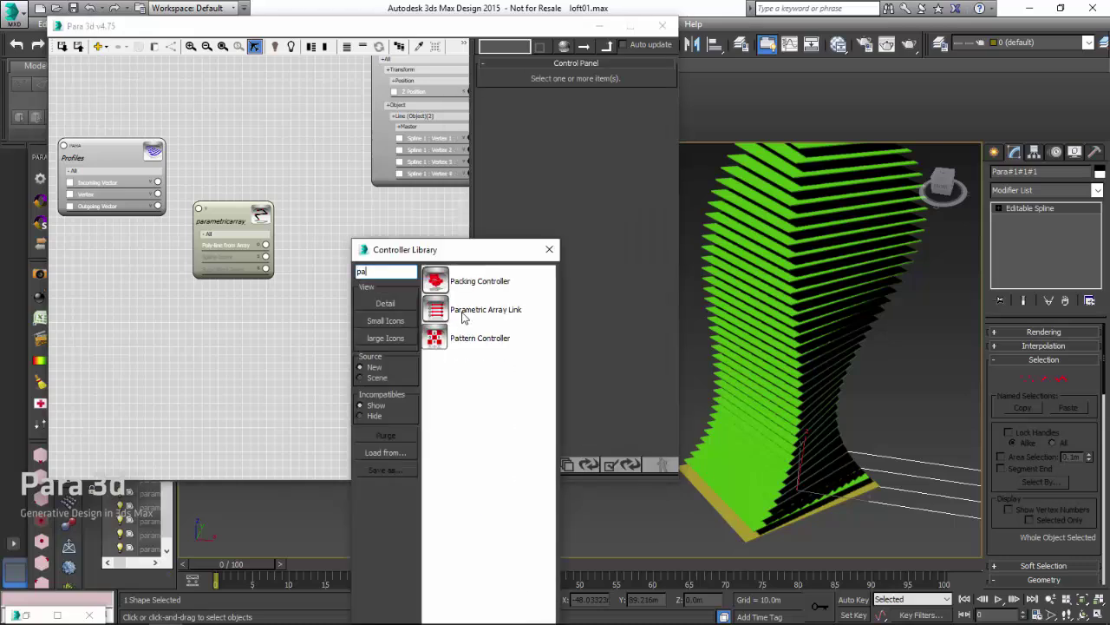
drag(465, 315, 321, 246)
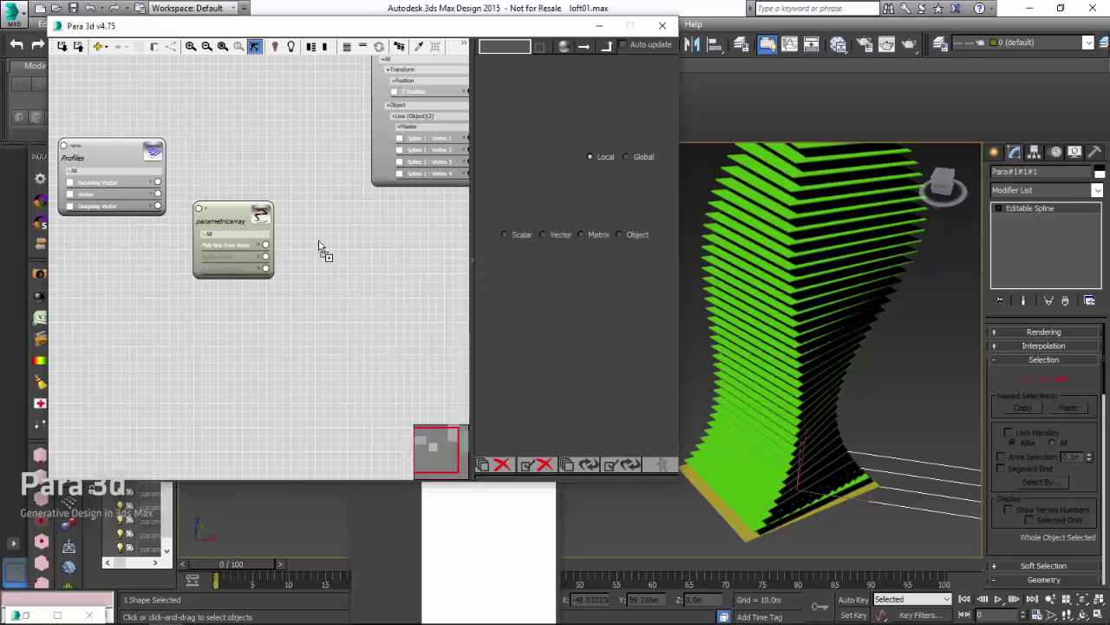
scroll(290, 229, up, 3)
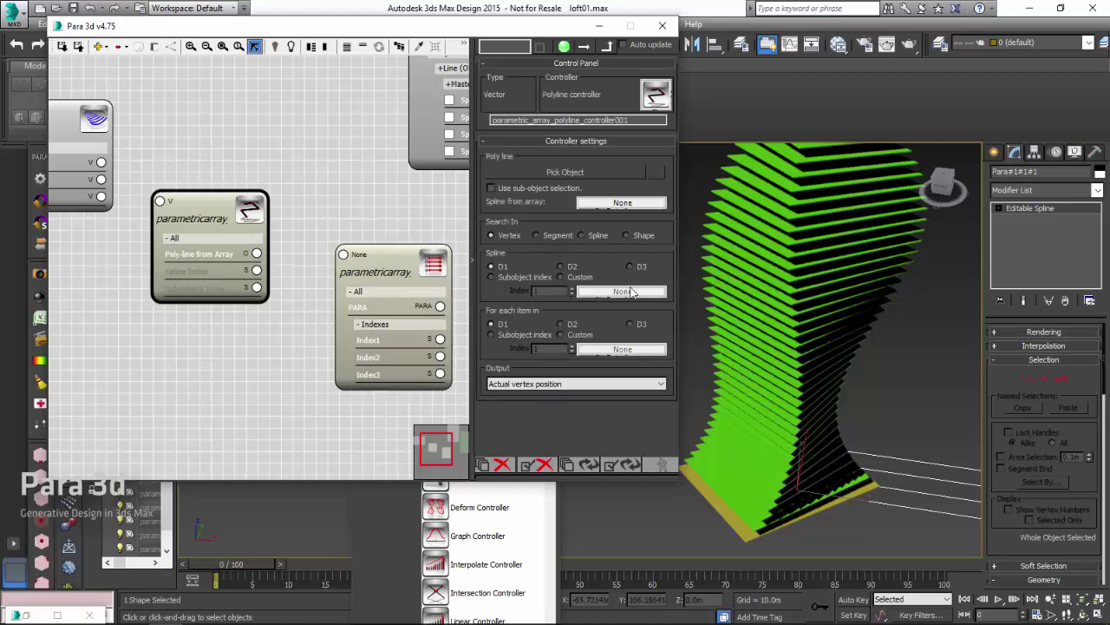
Set the array link's output type to Object and connect it to the polyline controller's Poly-line from Array parameter.
click(385, 271)
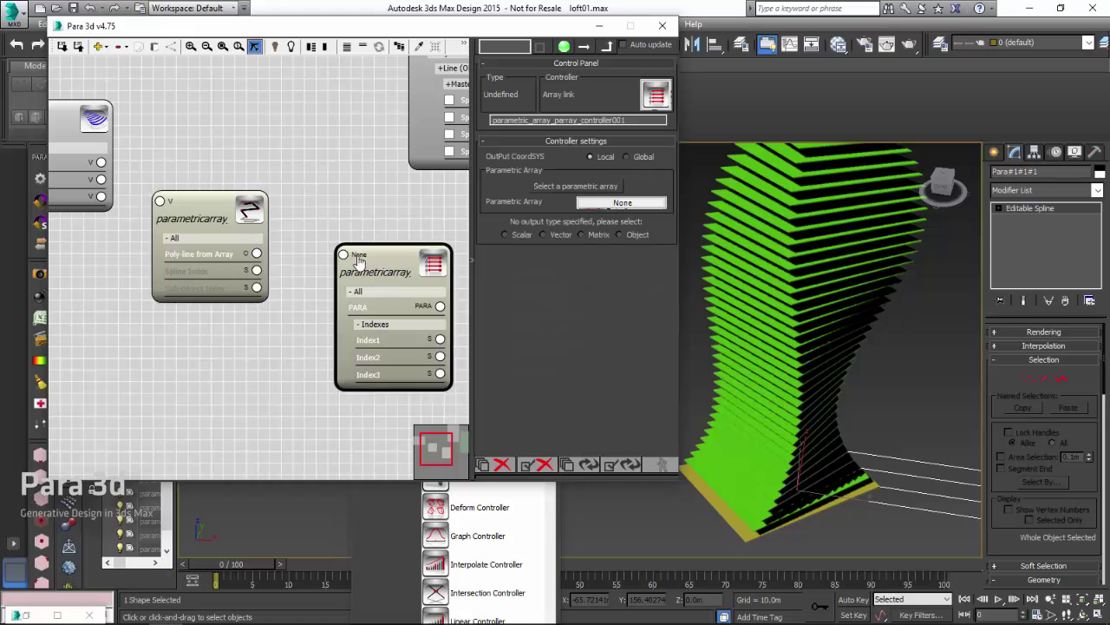
click(362, 258)
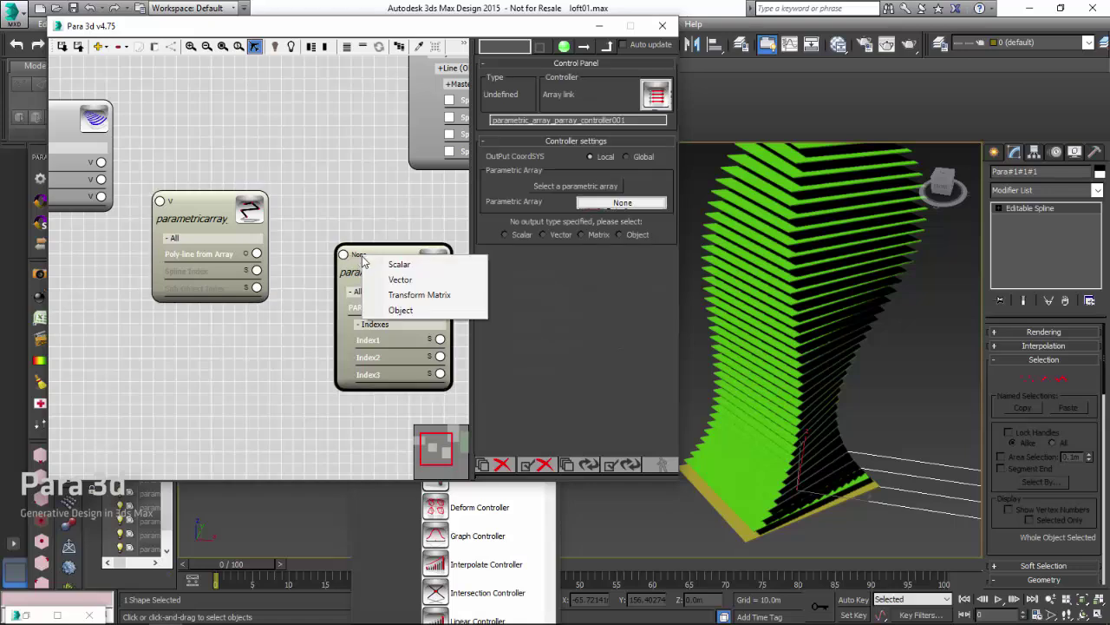
click(400, 310)
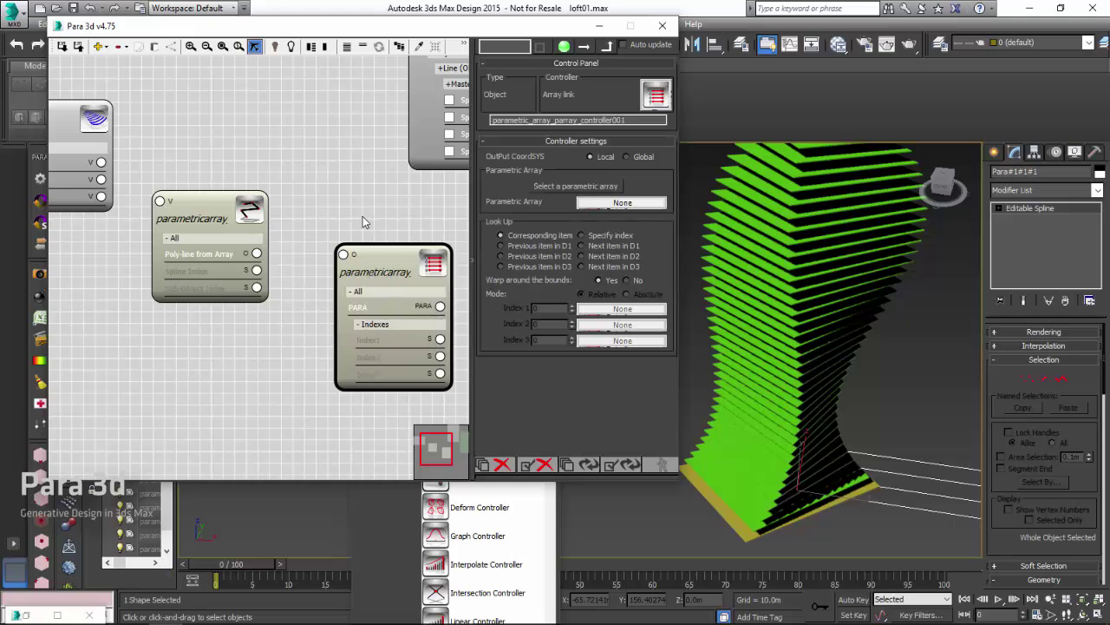
drag(333, 281, 247, 281)
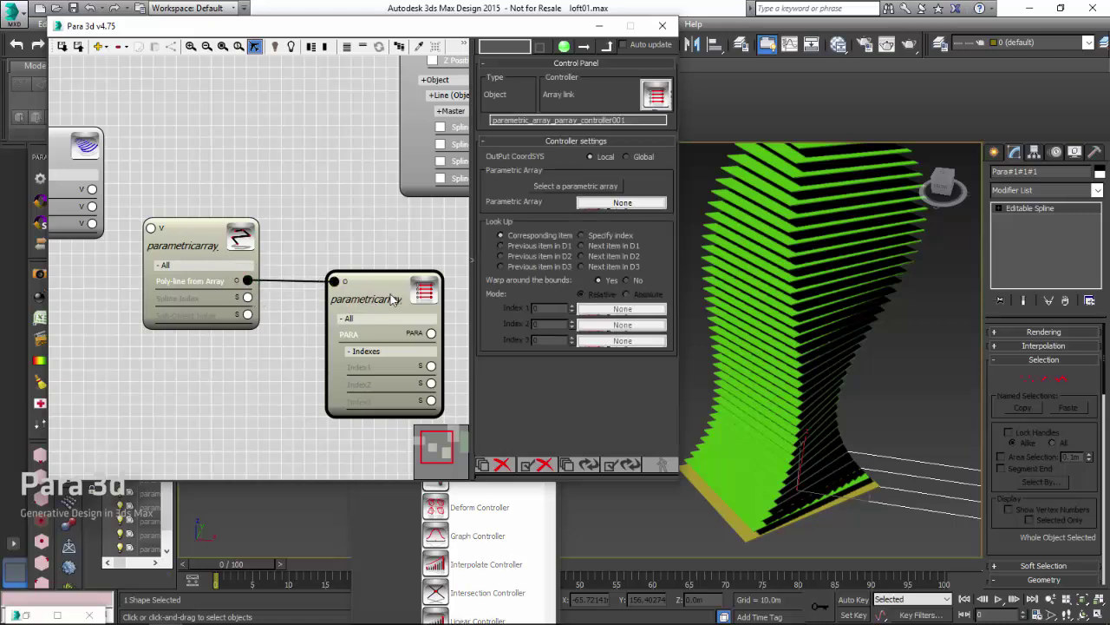
Place the array link node closer to the polyline controller and connect its PARA parameter to the PARALine001 array.
drag(388, 300, 355, 293)
scroll(298, 253, down, 4)
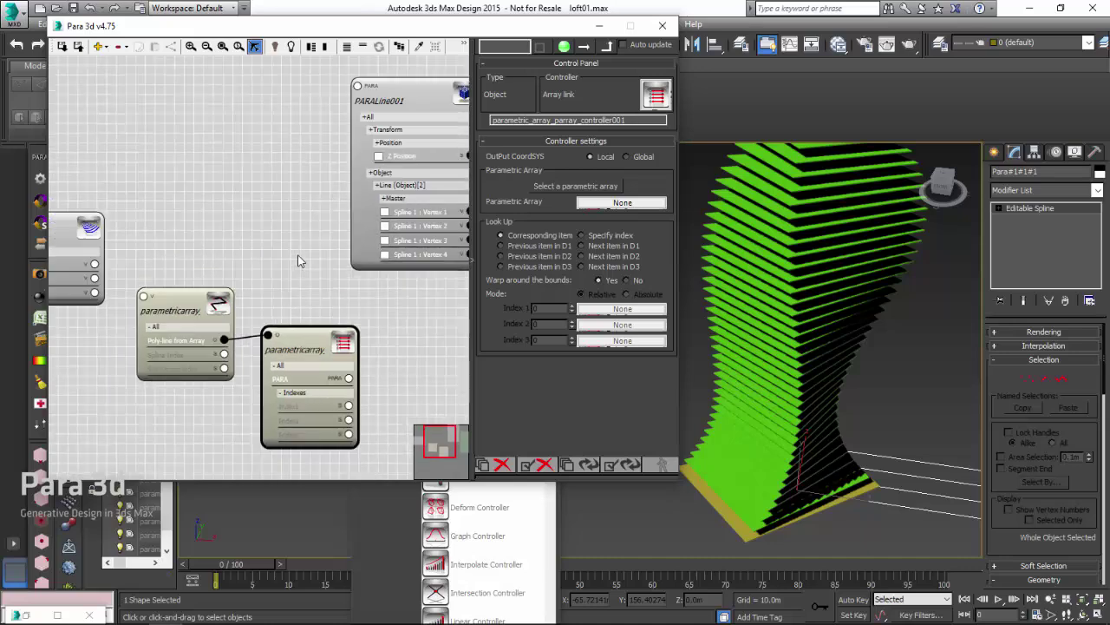
scroll(347, 301, up, 2)
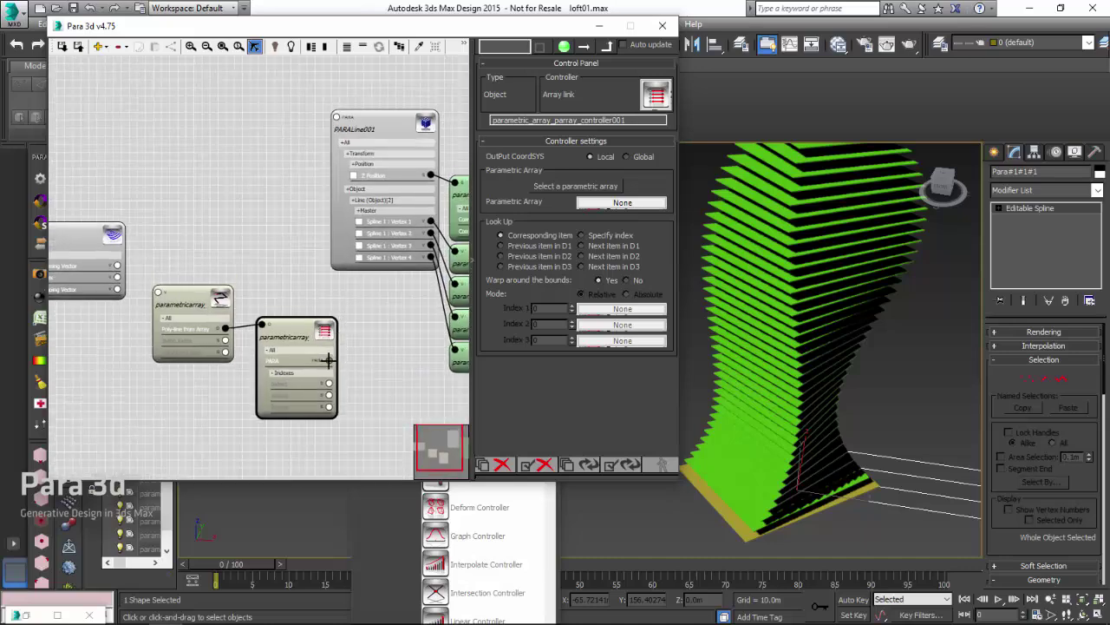
drag(329, 359, 336, 115)
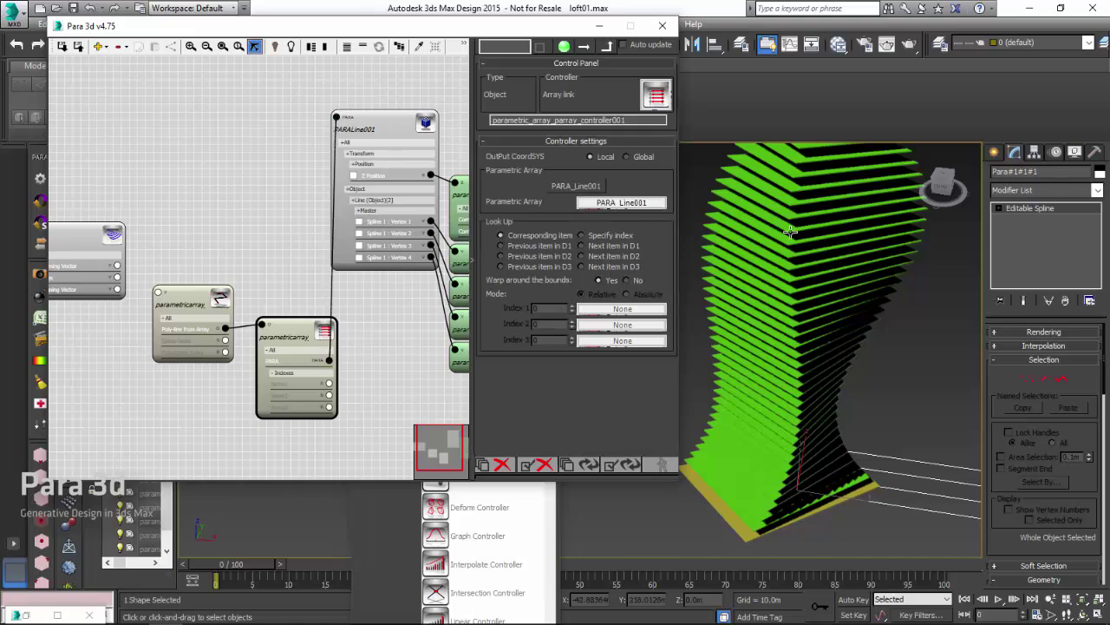
Connect the polyline controller's vector output to the Vertex parameter of the Profiles node.
middle_drag(371, 361, 370, 315)
scroll(370, 321, up, 3)
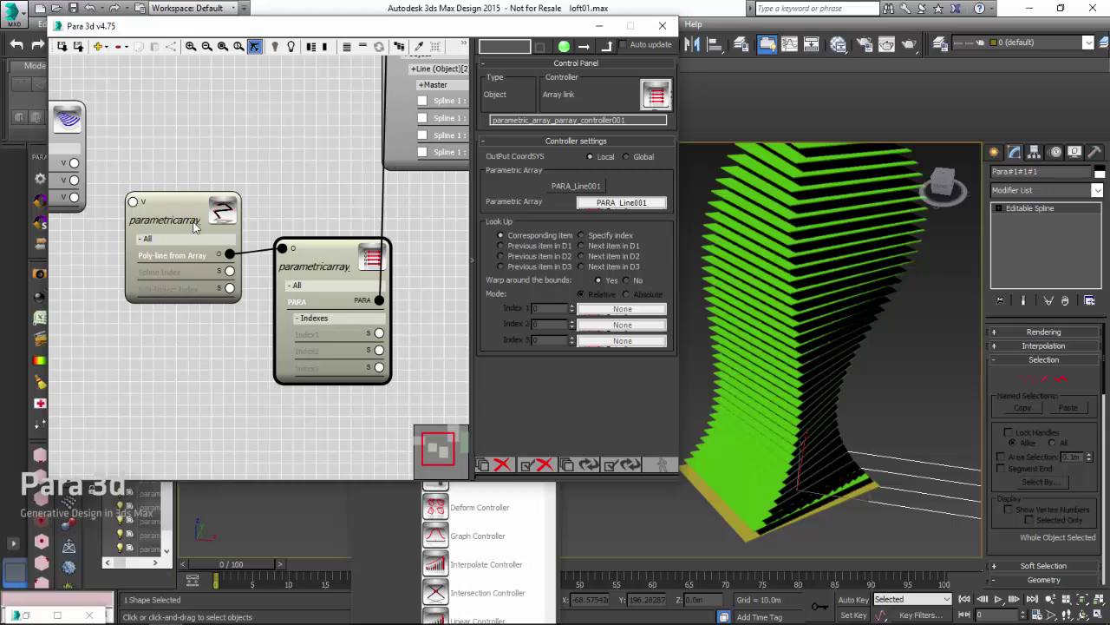
middle_drag(178, 181, 258, 179)
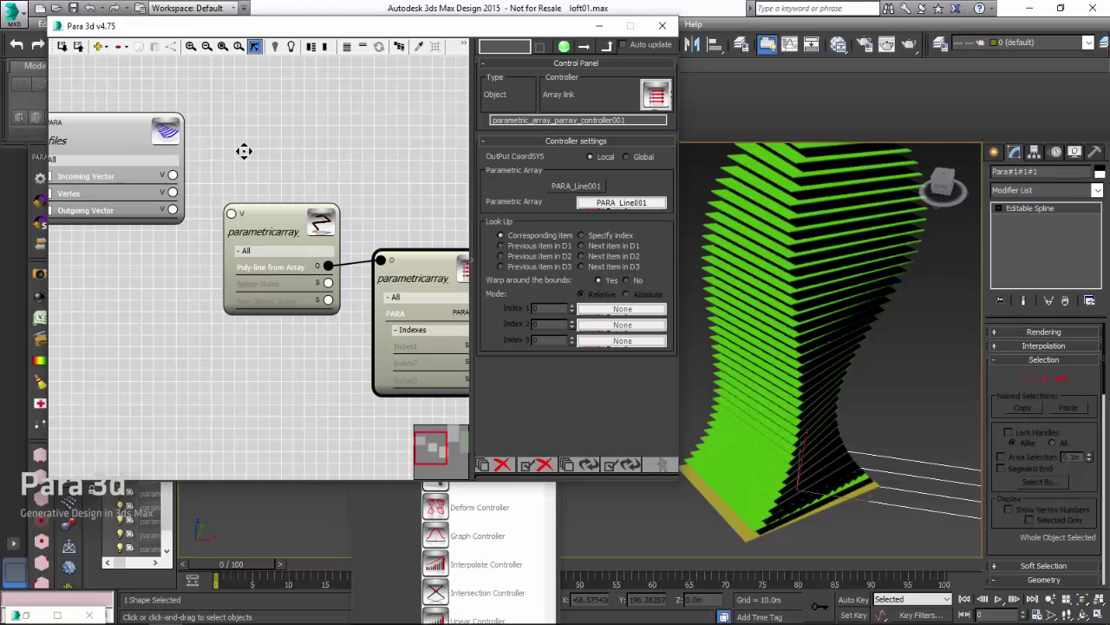
middle_drag(256, 153, 322, 195)
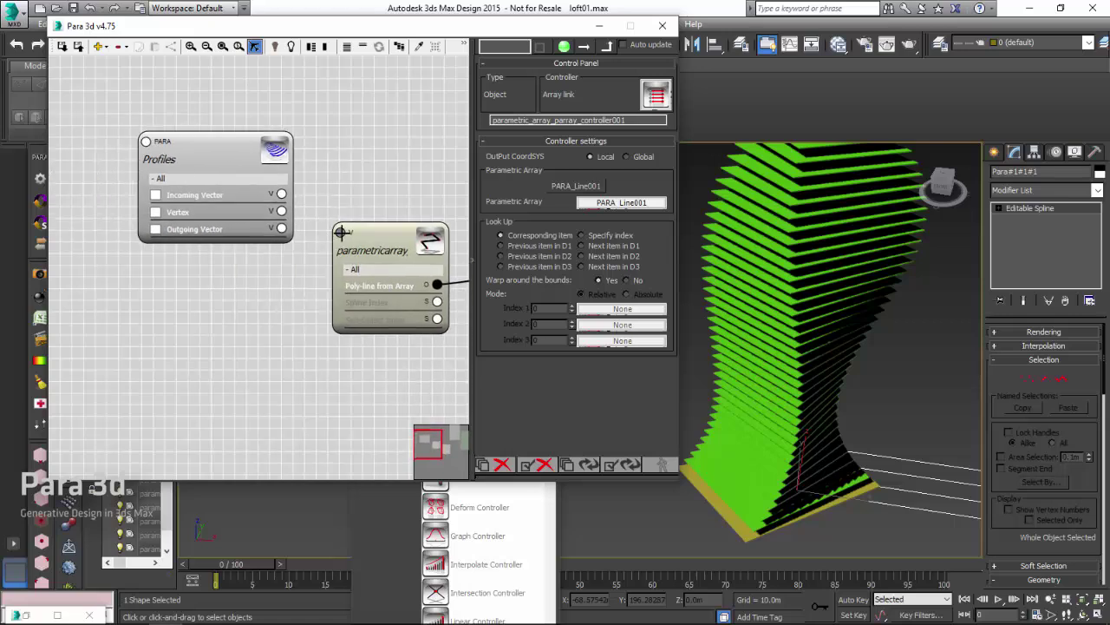
drag(341, 231, 282, 211)
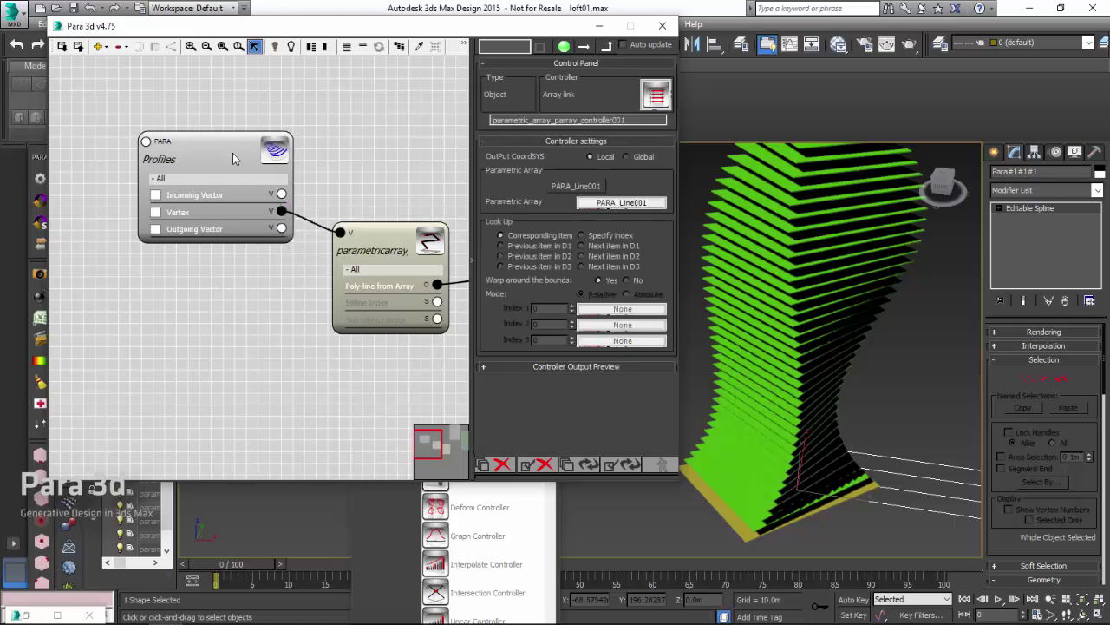
Inspect the settings of the Profiles and array link nodes and compare them with the tower's lower floor plates.
click(225, 170)
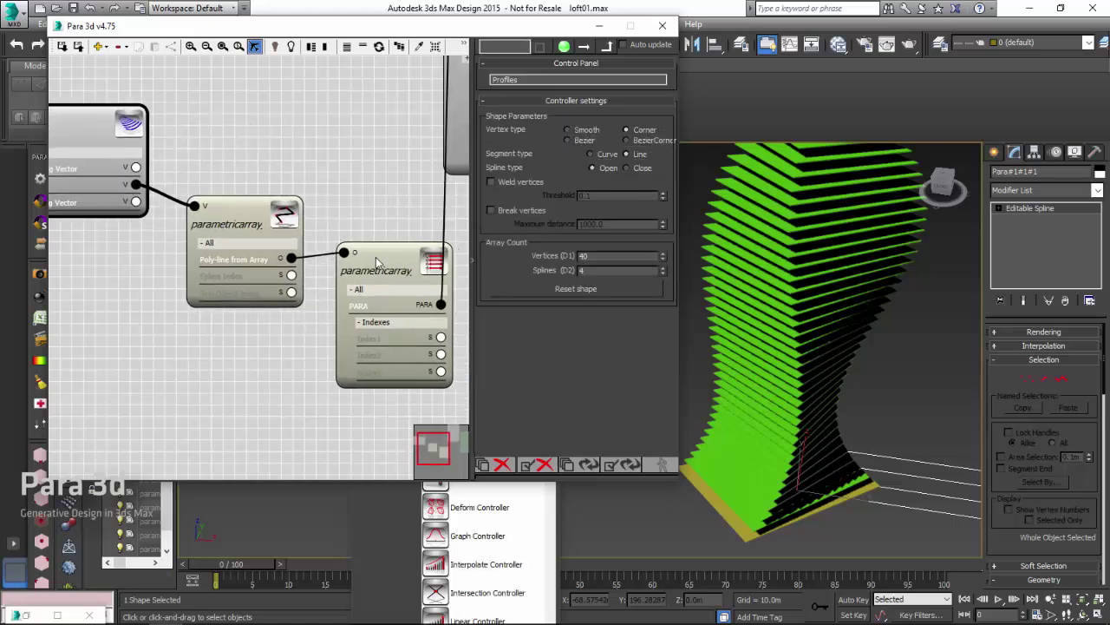
click(378, 264)
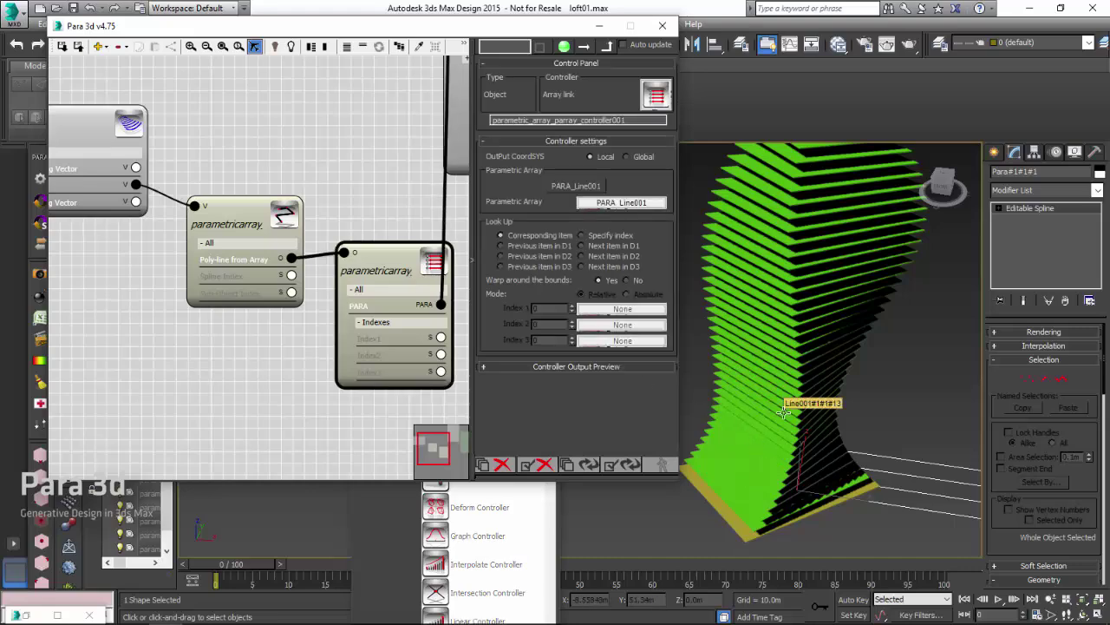
middle_drag(858, 464, 844, 378)
scroll(842, 382, up, 3)
middle_drag(842, 426, 885, 402)
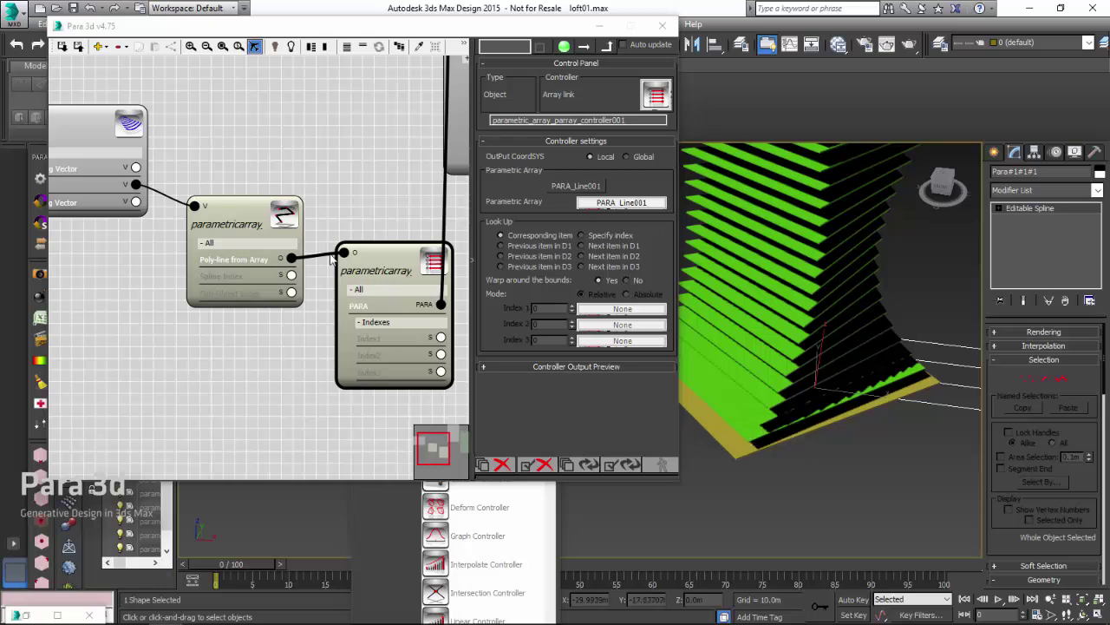
Check the tower's base floor plate and set the polyline controller's Spline lookup to Custom.
click(255, 228)
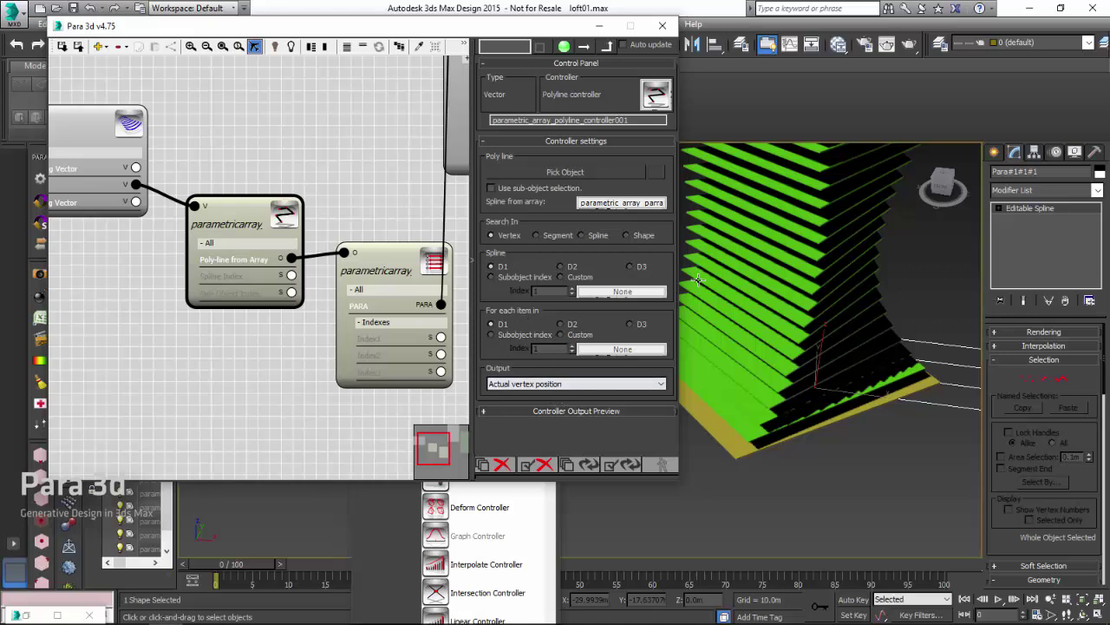
click(728, 438)
click(728, 438)
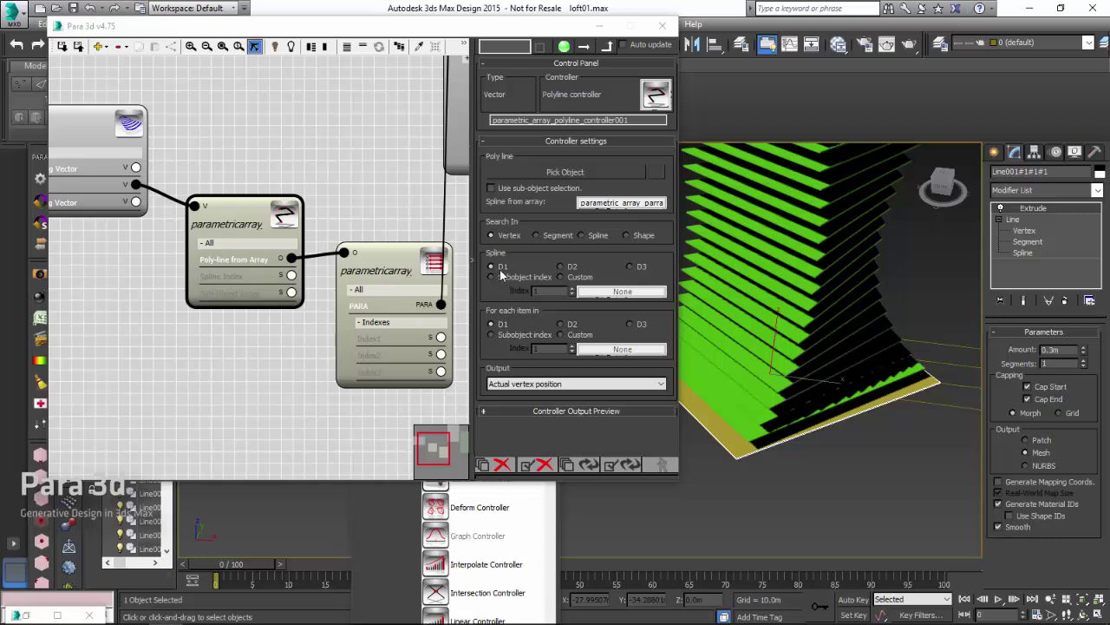
click(562, 276)
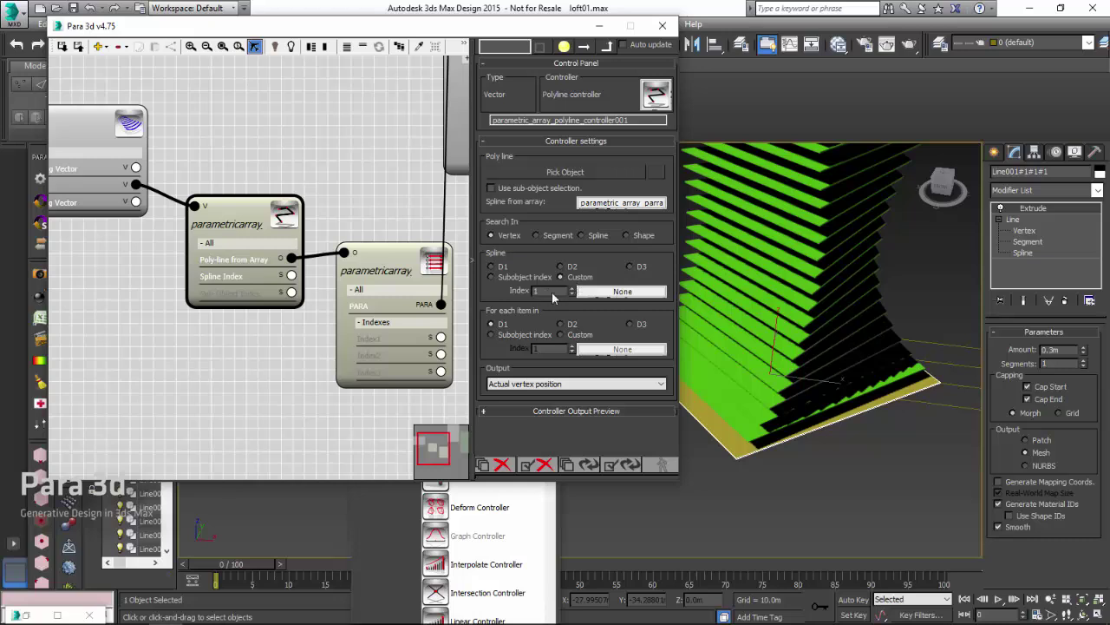
Check the array counts of the Profiles node and set the polyline controller's "For each item in" lookup to D2.
double_click(551, 292)
click(509, 292)
middle_drag(180, 128, 258, 168)
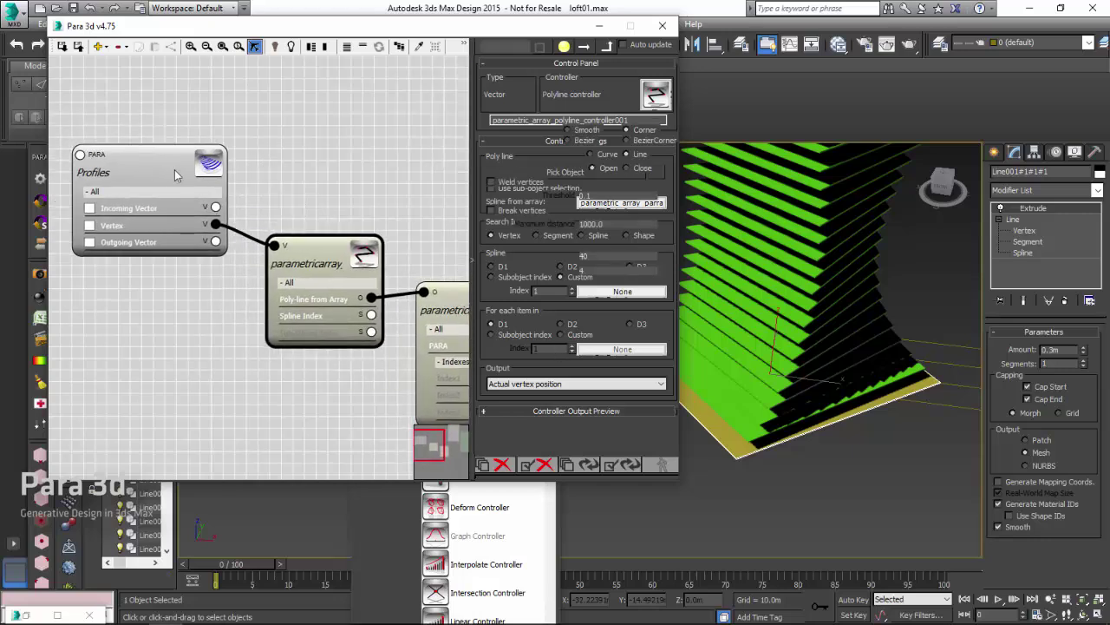
click(174, 171)
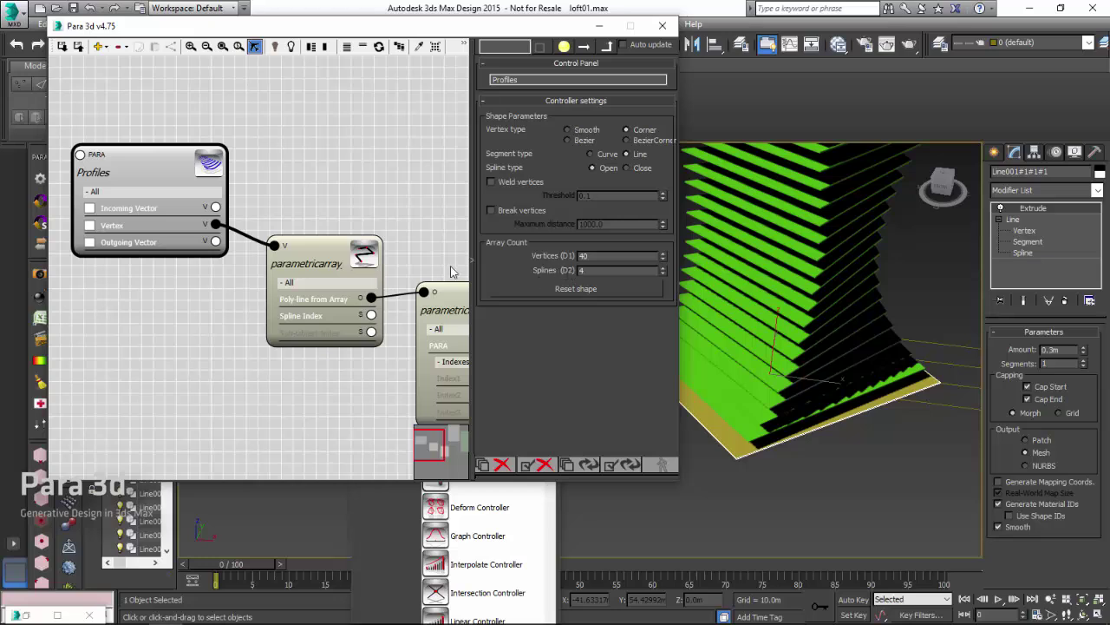
click(323, 263)
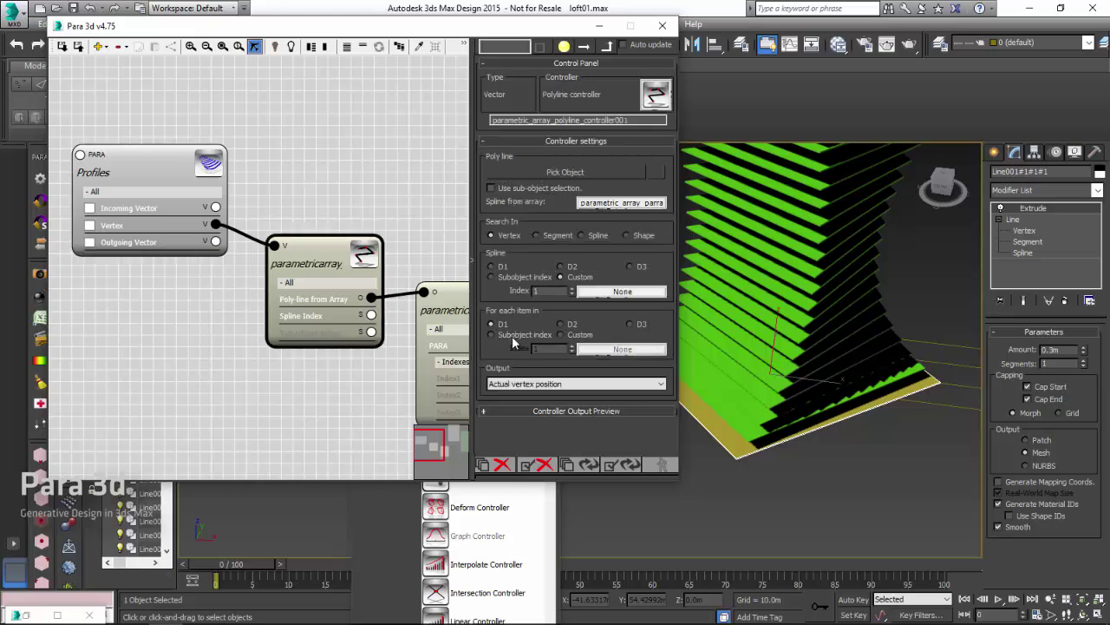
click(573, 325)
Show the vertex numbers of the base floor plate's line, examine its corner order and return to the Extrude modifier.
middle_drag(910, 417, 895, 407)
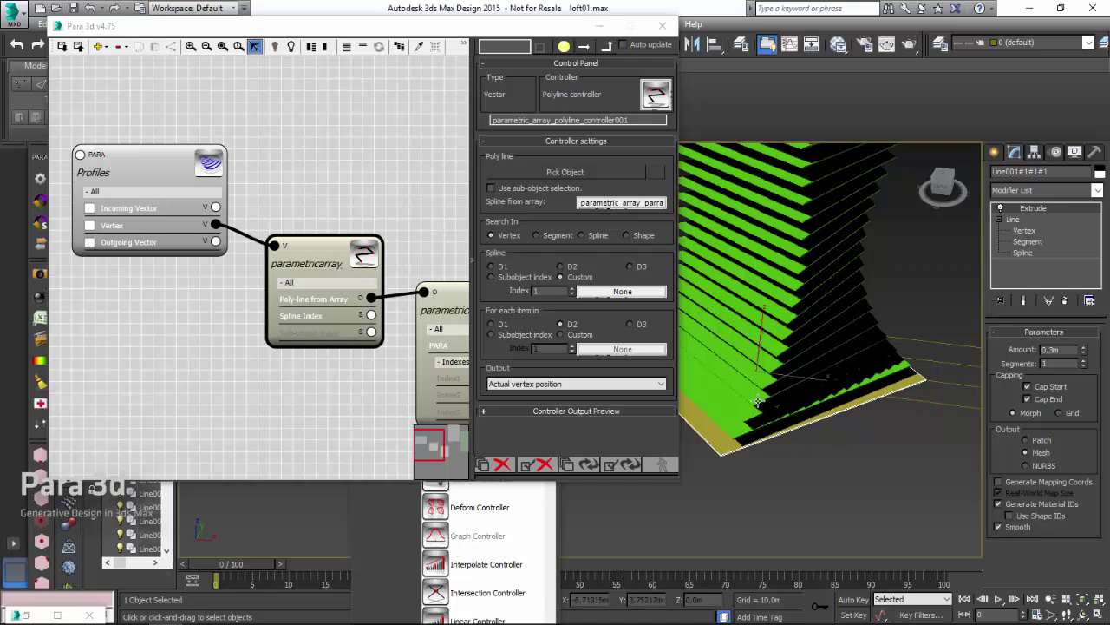
scroll(752, 449, down, 3)
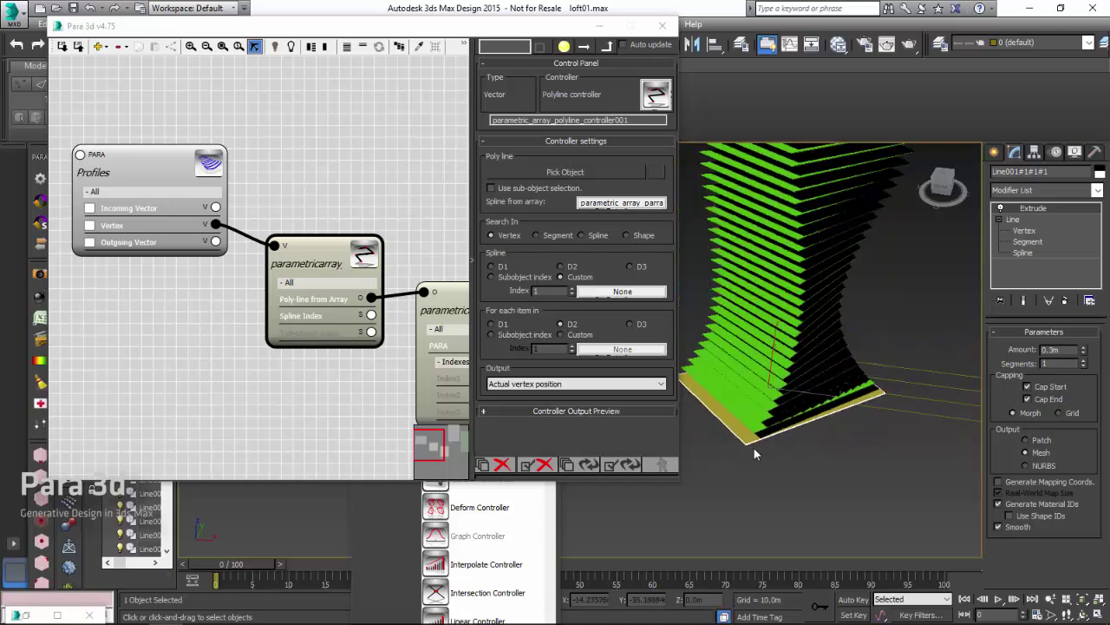
click(1021, 231)
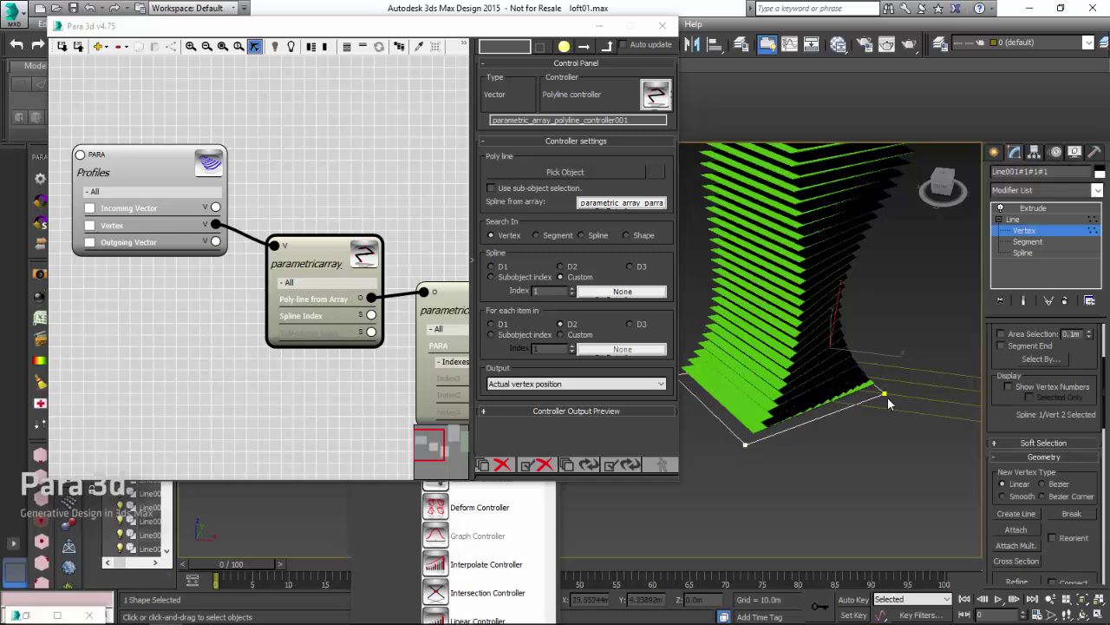
middle_drag(885, 401, 872, 395)
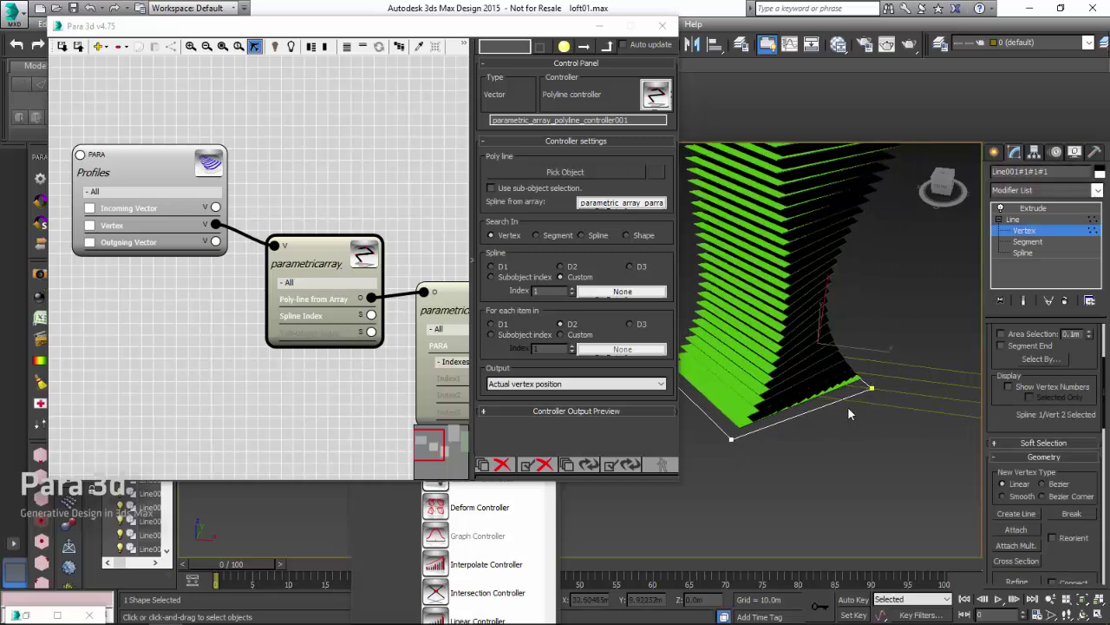
click(1014, 391)
middle_drag(843, 428, 878, 462)
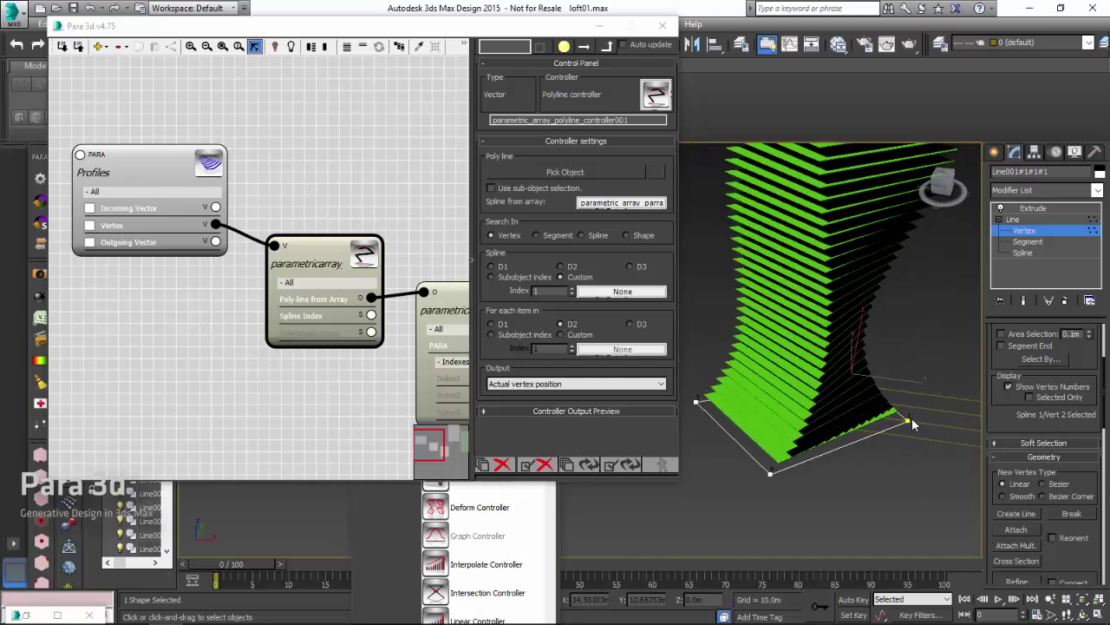
alt+middle_drag(909, 422, 824, 392)
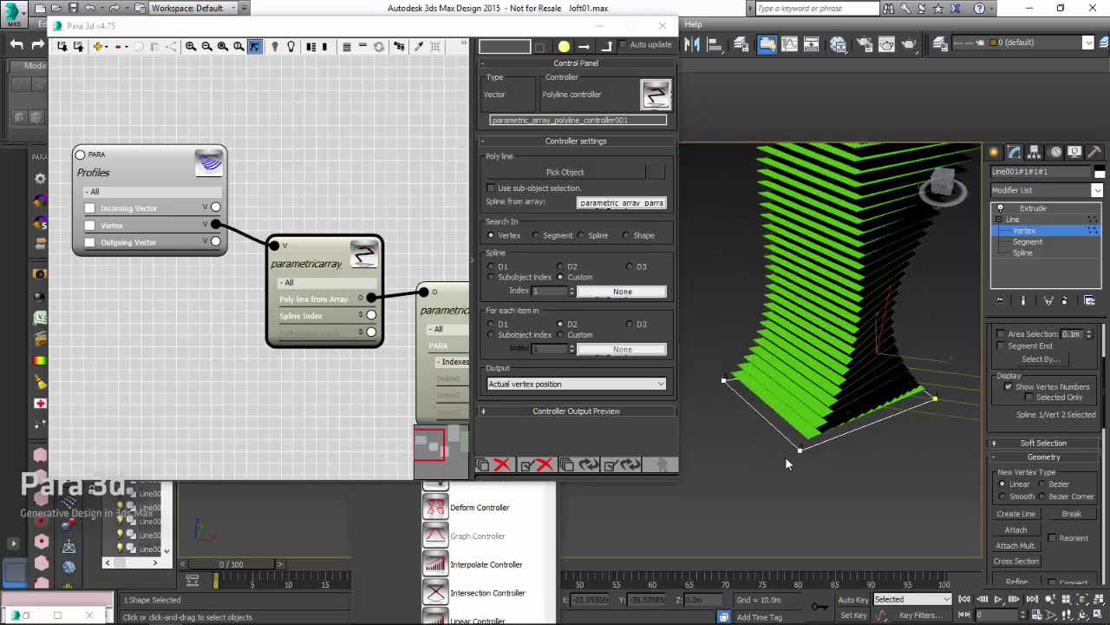
click(1022, 230)
click(1024, 210)
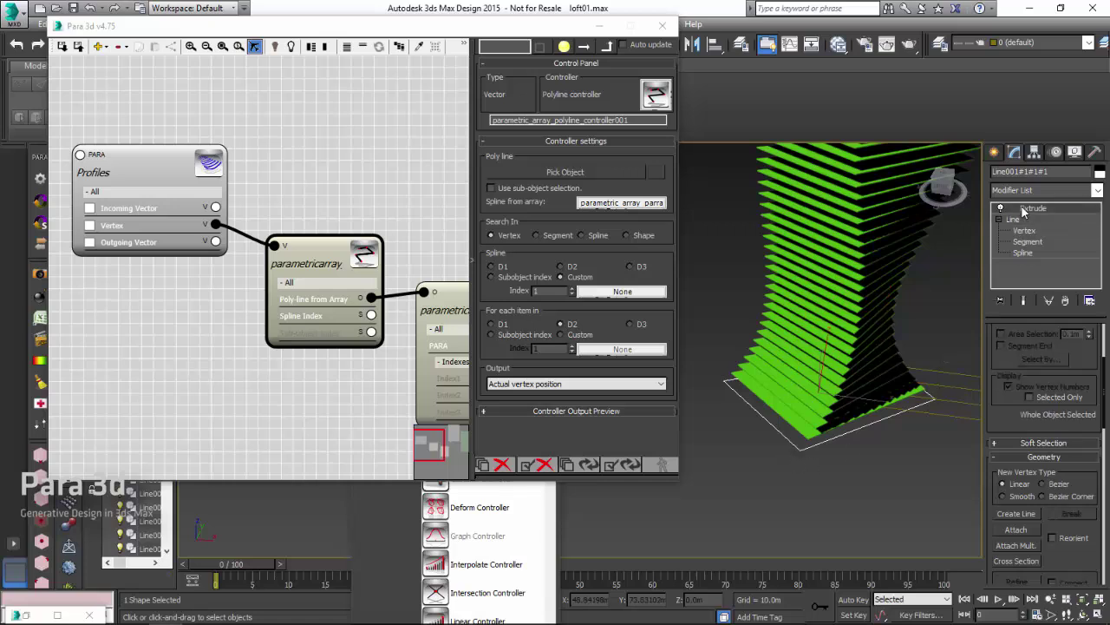
click(1026, 210)
middle_drag(785, 382, 736, 368)
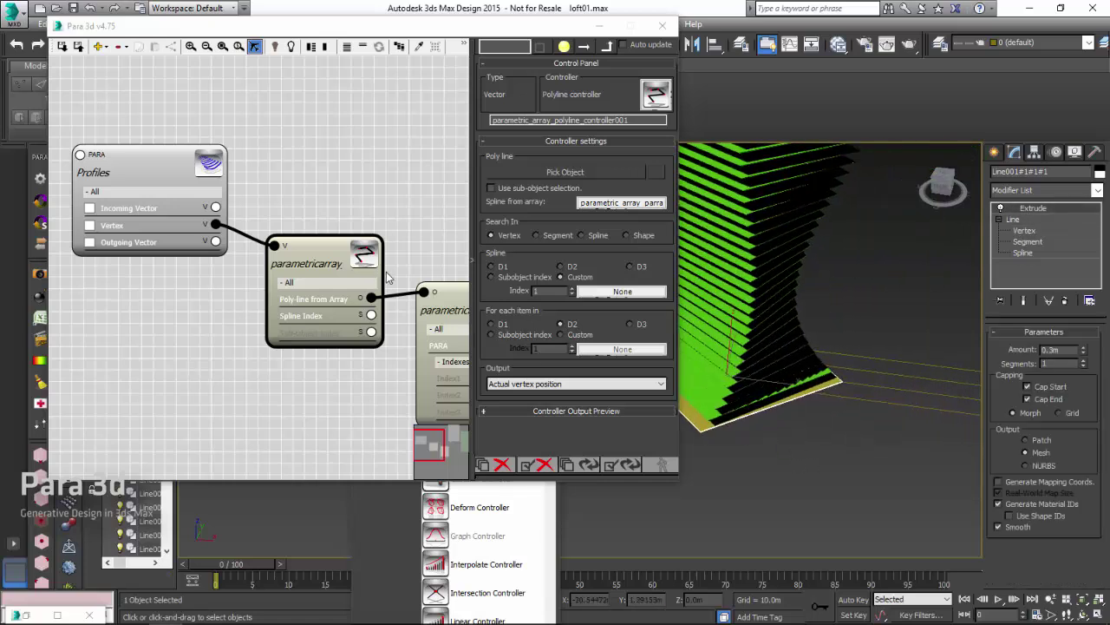
Update the selected polyline controller so the Profiles splines run along the corners of the tower's floor plates.
middle_drag(416, 246, 382, 229)
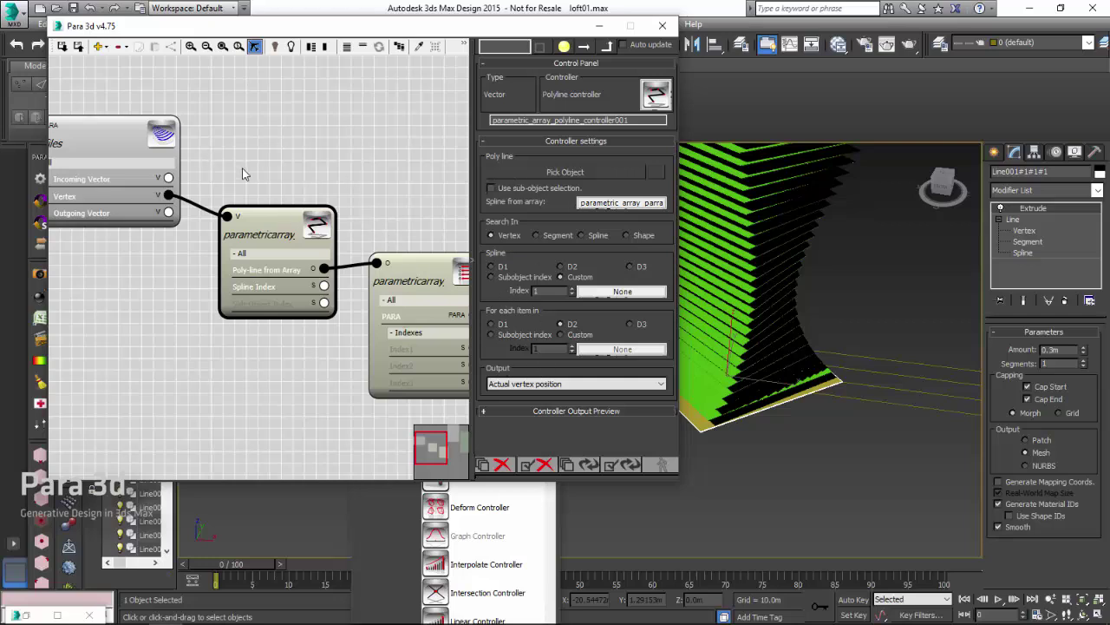
middle_drag(248, 170, 288, 179)
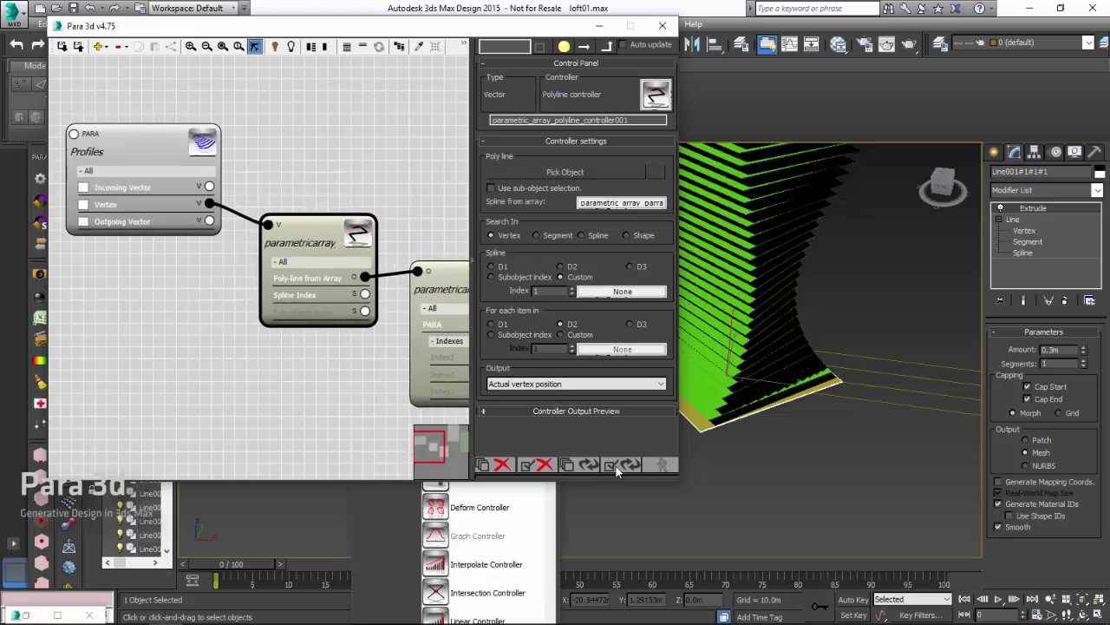
click(617, 465)
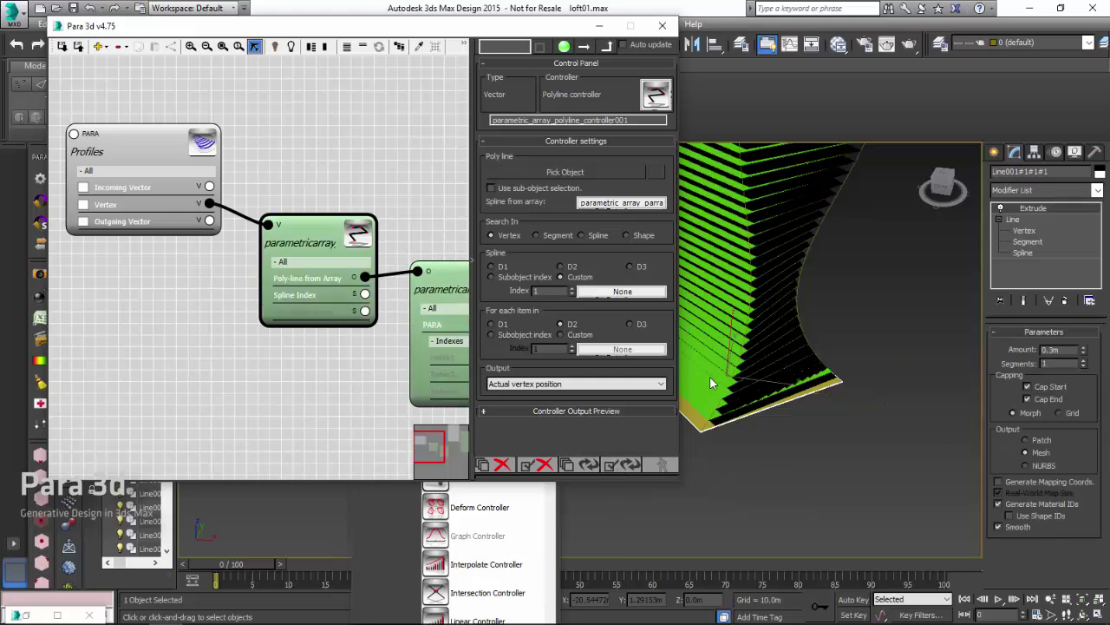
middle_drag(746, 346, 770, 394)
scroll(771, 395, down, 4)
middle_drag(748, 285, 747, 328)
middle_drag(753, 237, 755, 244)
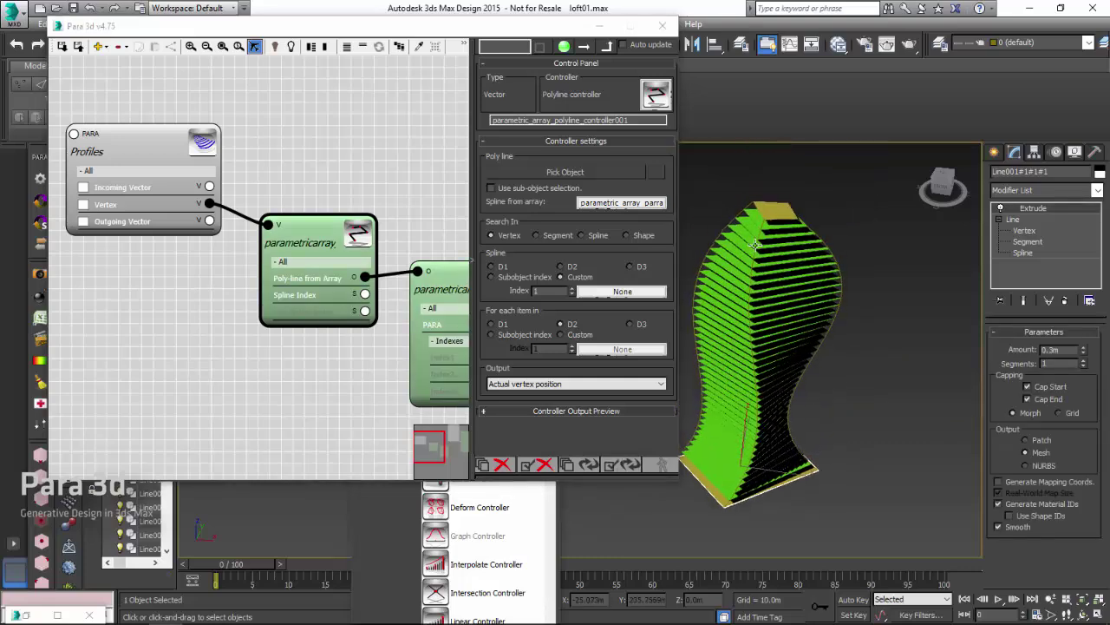
Select the spline member of the Profiles node and examine its curves in isolation, ending the isolation when done.
click(182, 160)
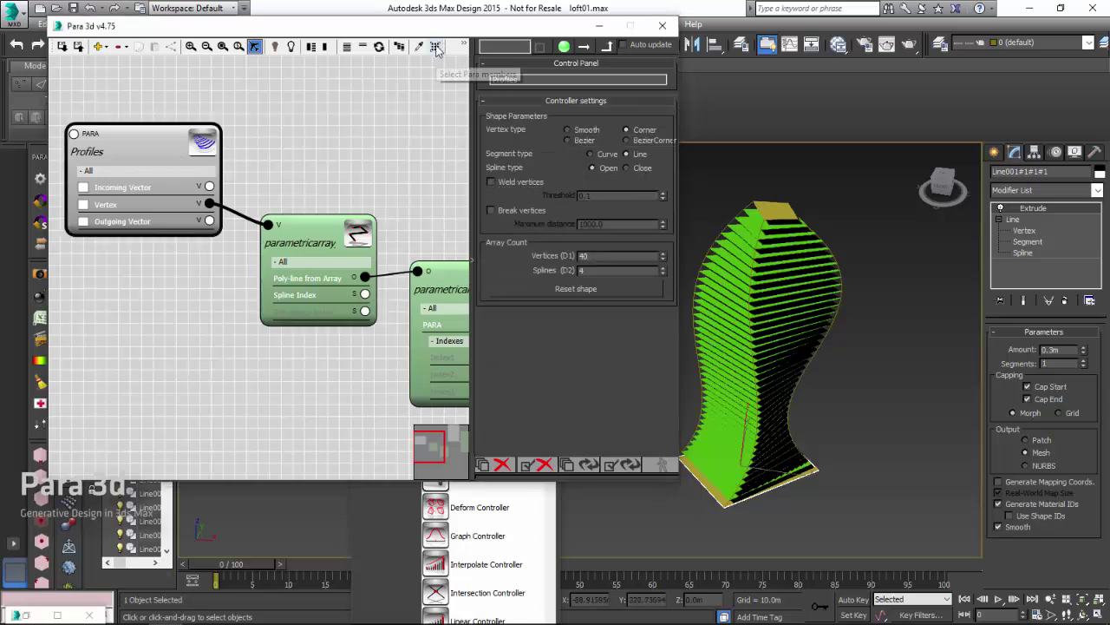
click(436, 48)
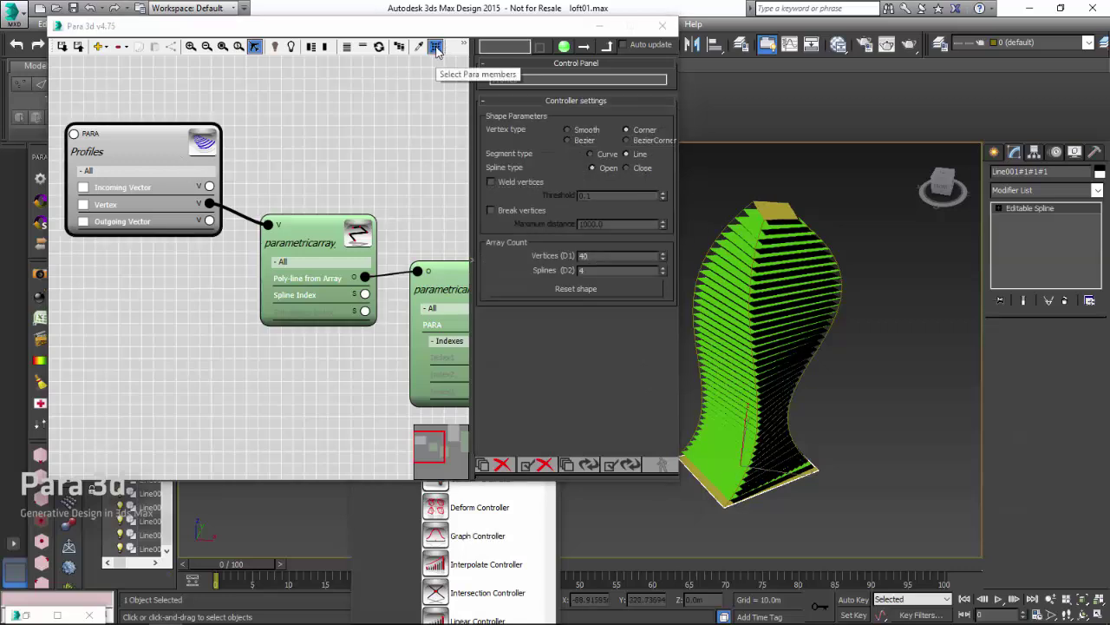
click(397, 534)
click(549, 249)
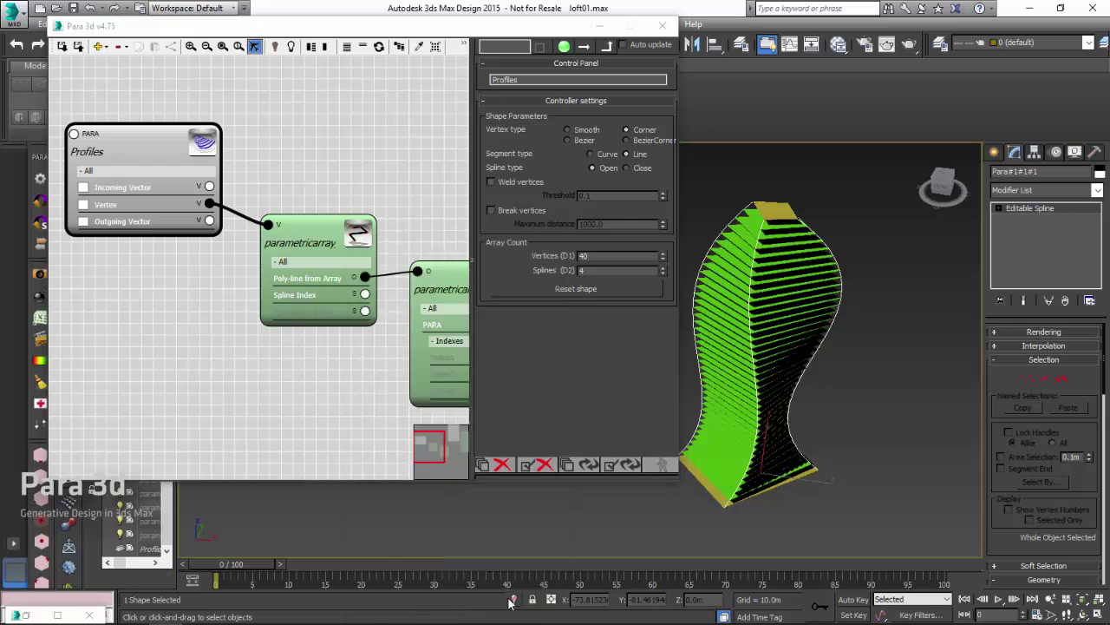
click(513, 599)
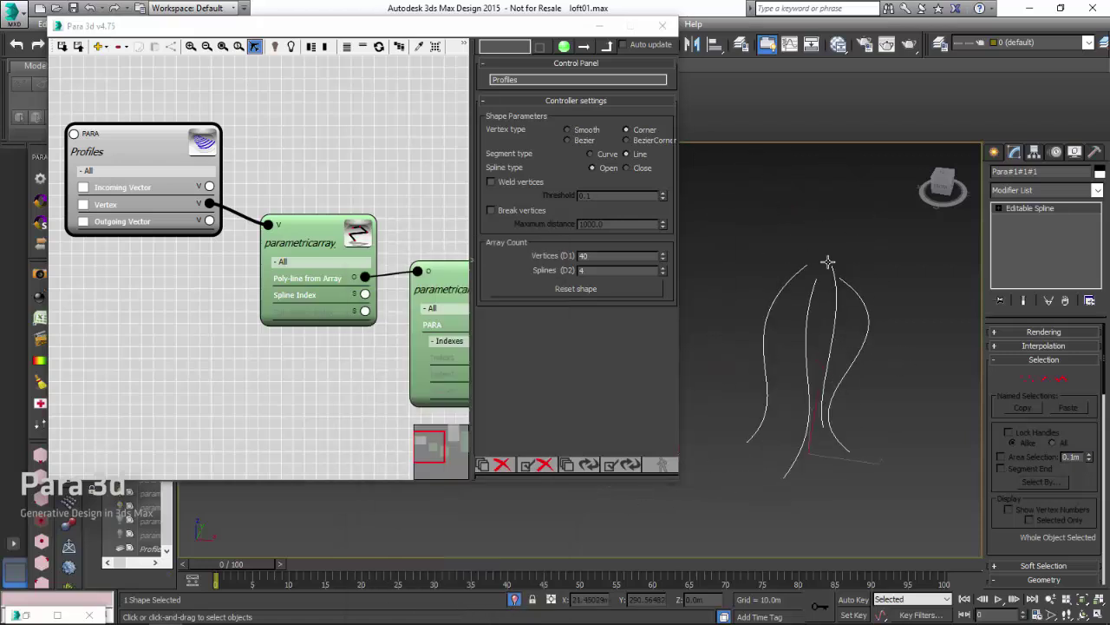
scroll(816, 366, up, 4)
middle_drag(820, 364, 805, 381)
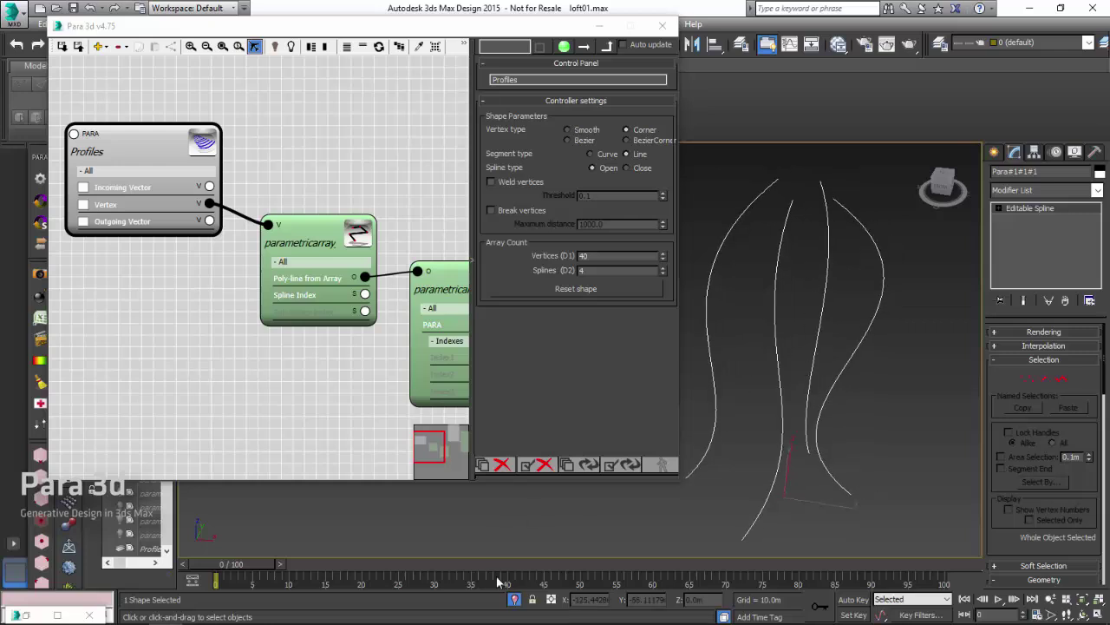
click(516, 599)
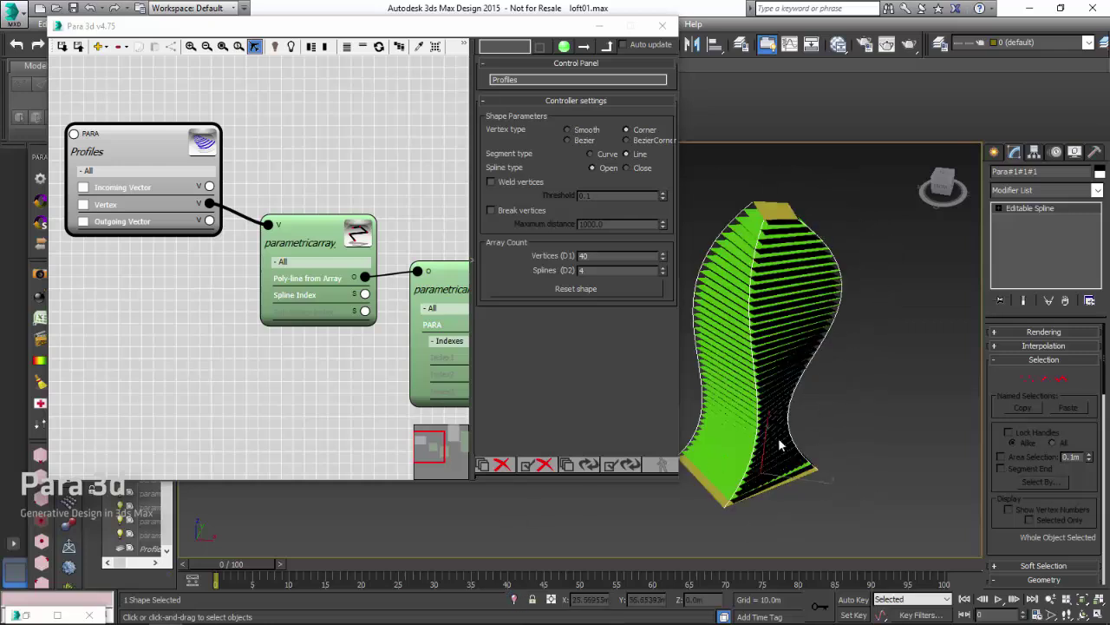
Add a Parametric Array container to the graph and place its node in front of the Profiles node.
drag(332, 33, 433, 53)
middle_drag(400, 126, 427, 130)
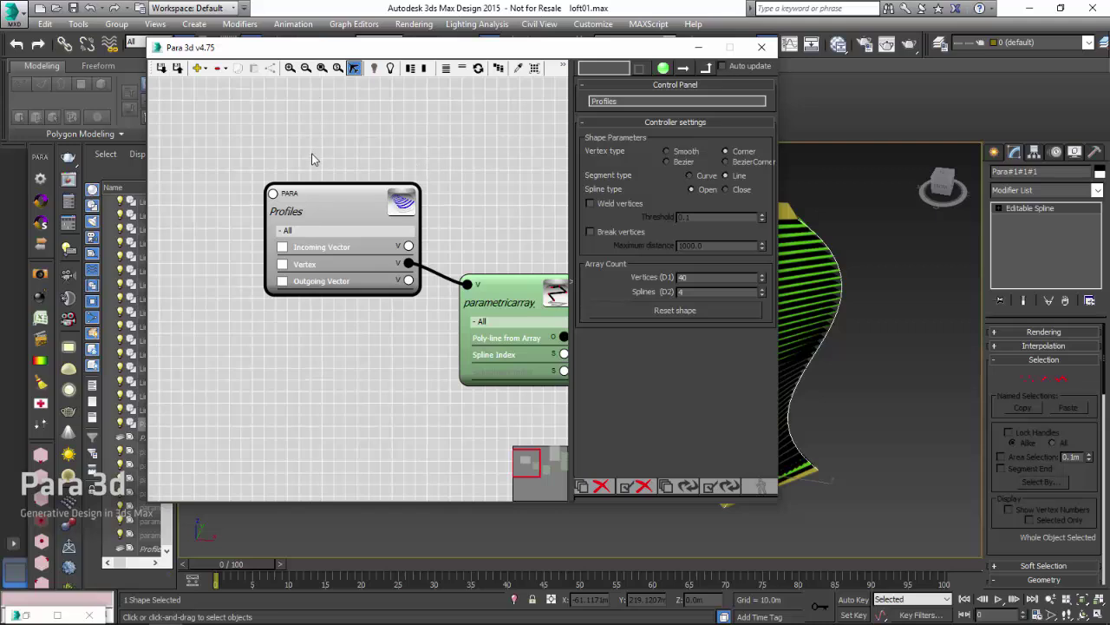
middle_drag(319, 157, 327, 157)
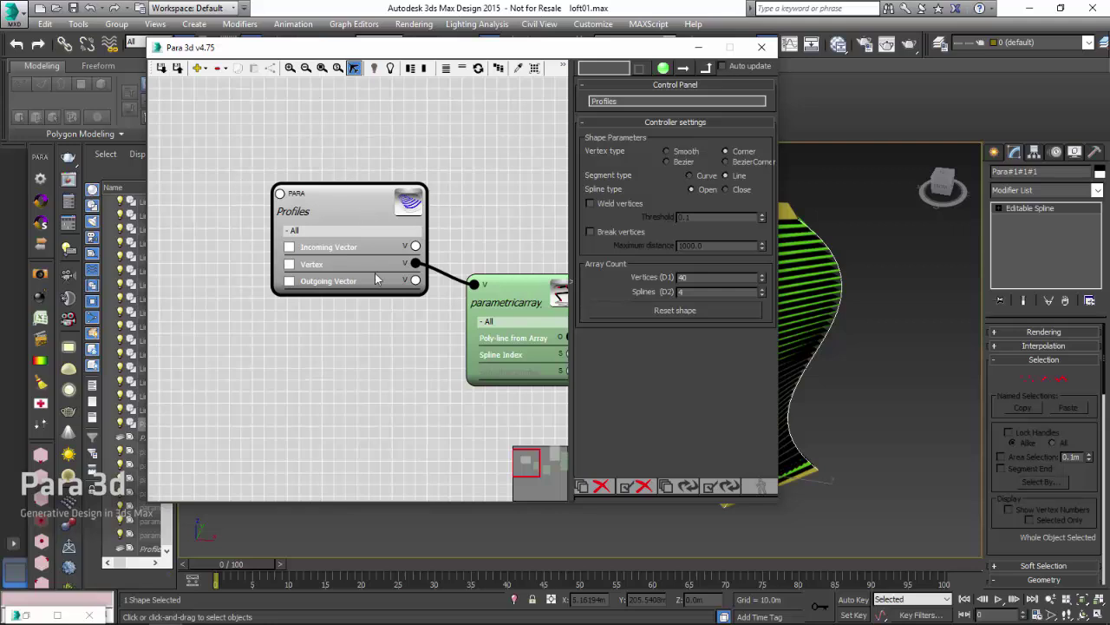
middle_drag(439, 206, 424, 205)
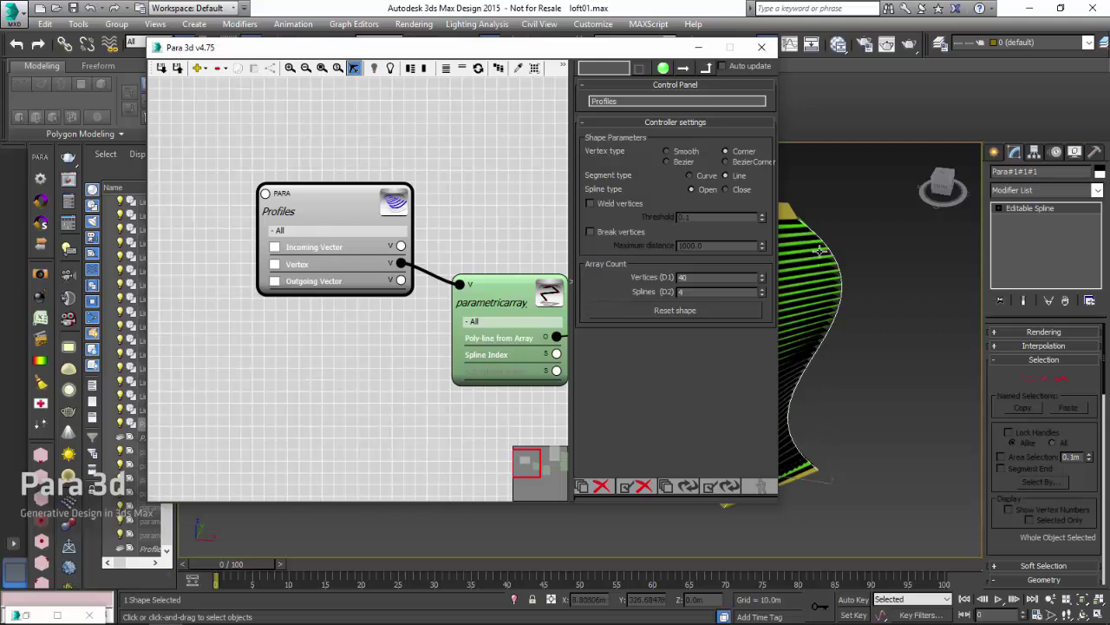
middle_drag(269, 131, 315, 140)
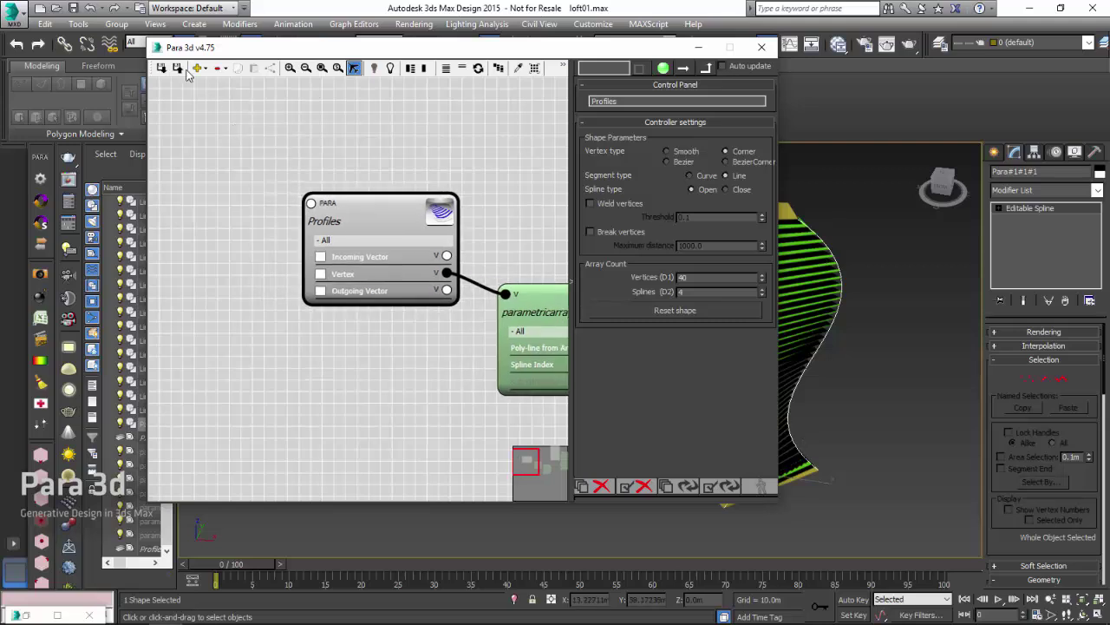
click(197, 67)
mouse_move(219, 91)
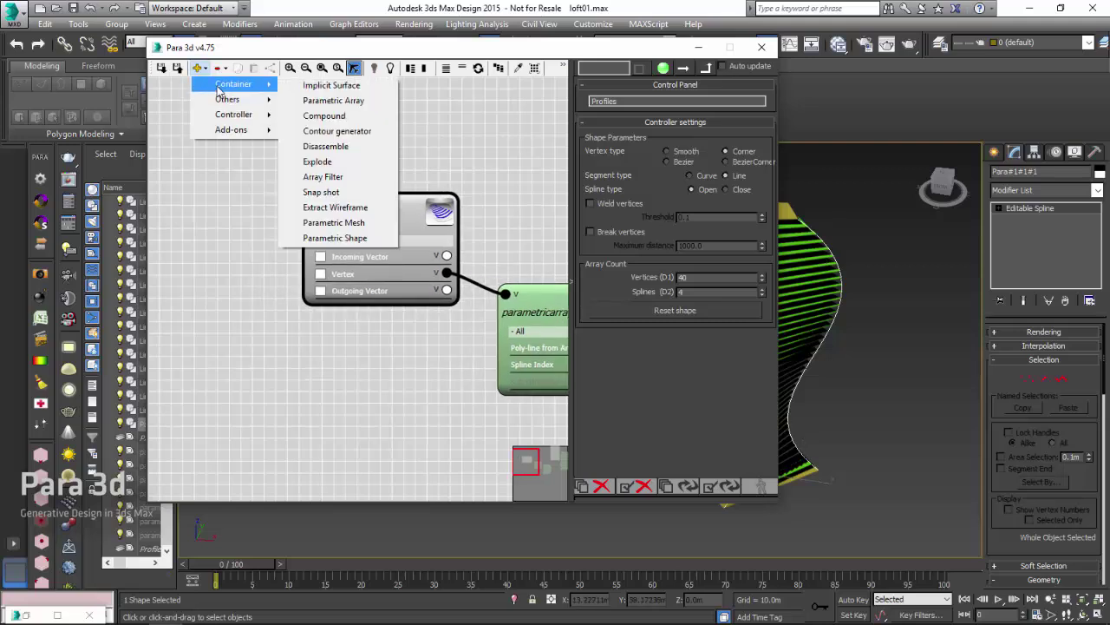
click(337, 103)
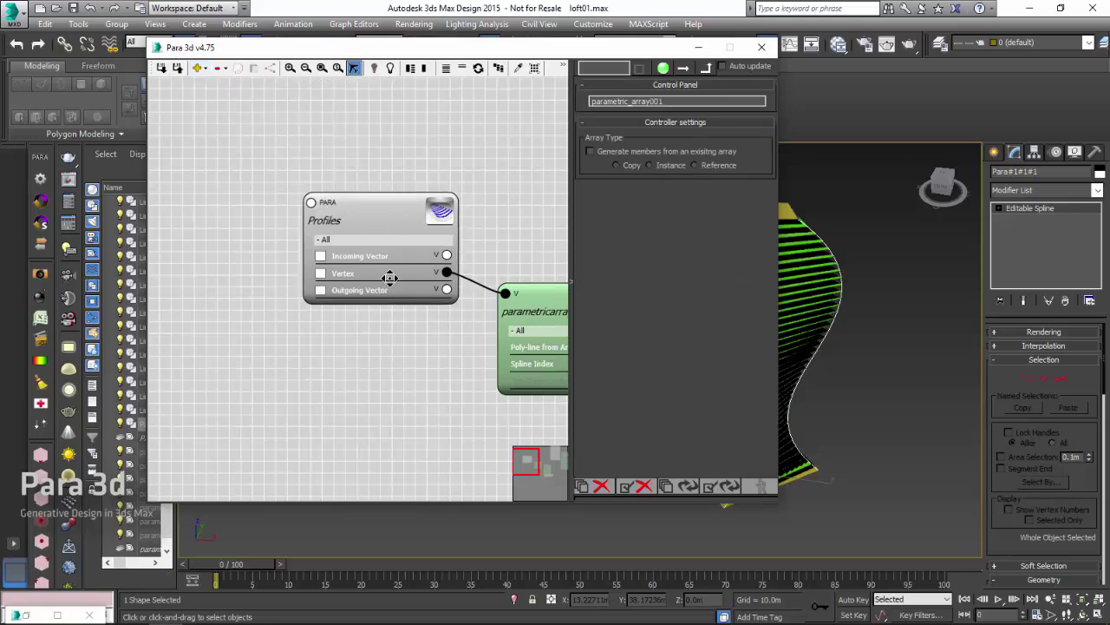
scroll(387, 267, down, 5)
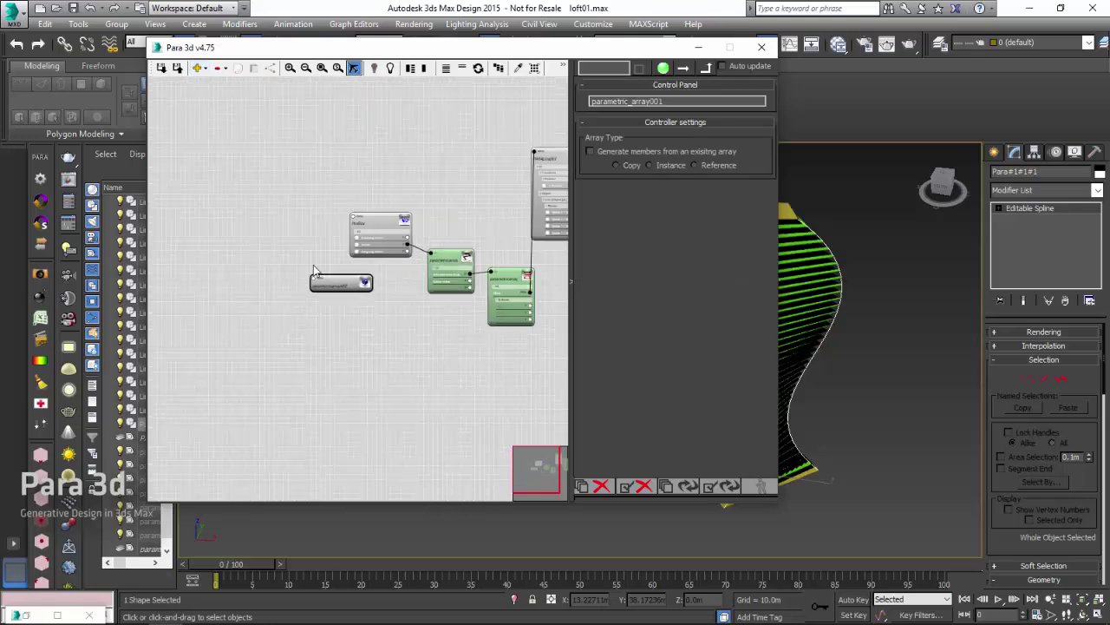
drag(308, 253, 300, 222)
scroll(303, 192, up, 5)
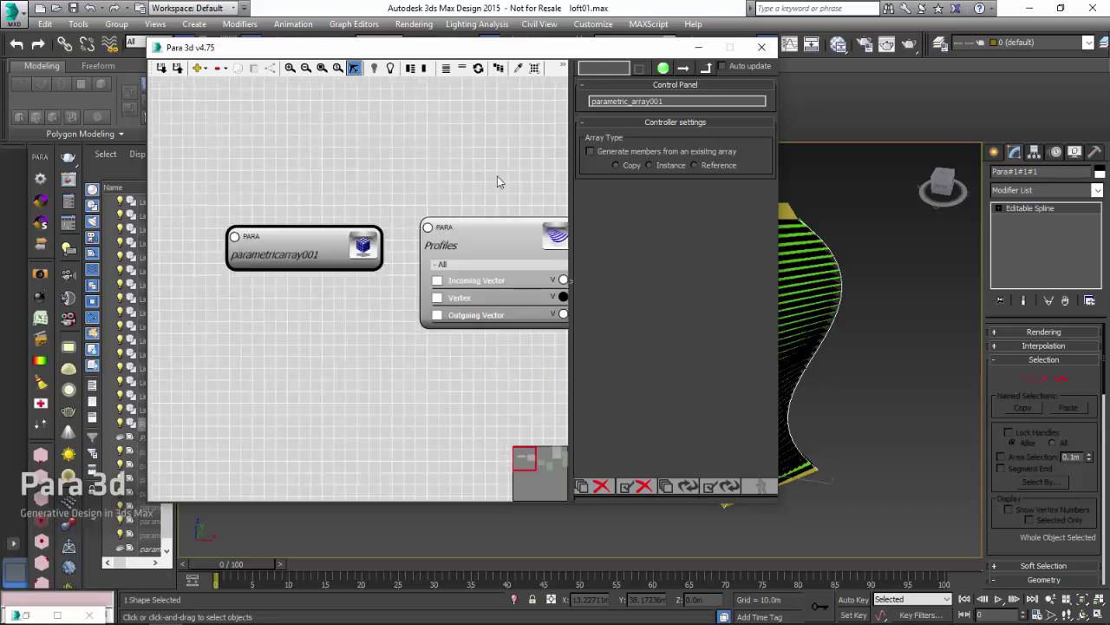
Rename the new parametric array node as "Refrence copy".
double_click(673, 101)
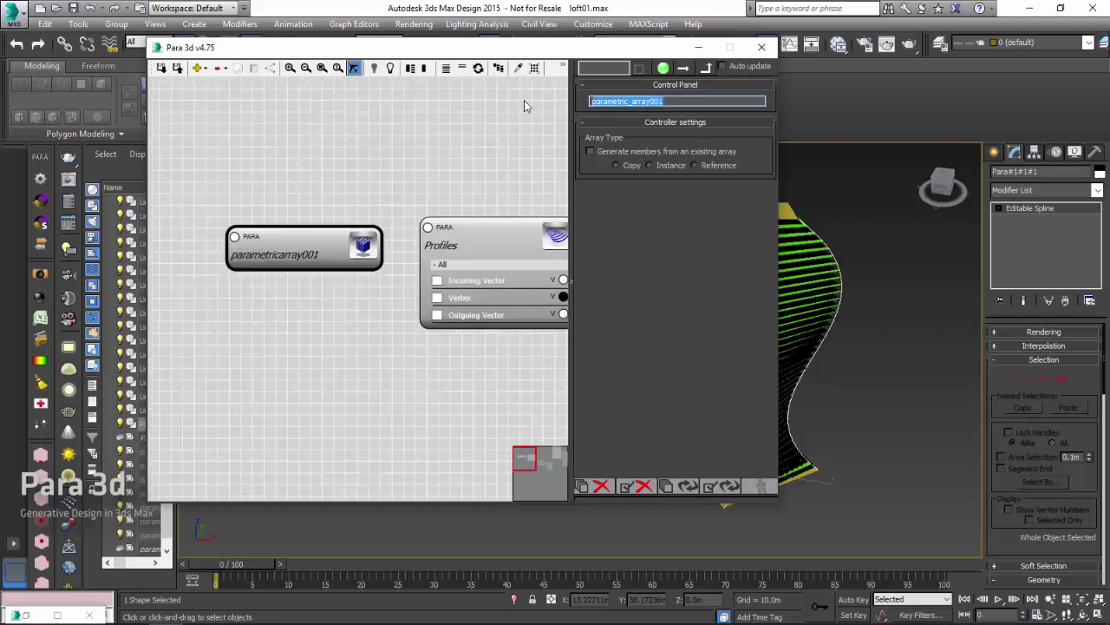
text(Refrence copr)
key(BackSpace)
text(y)
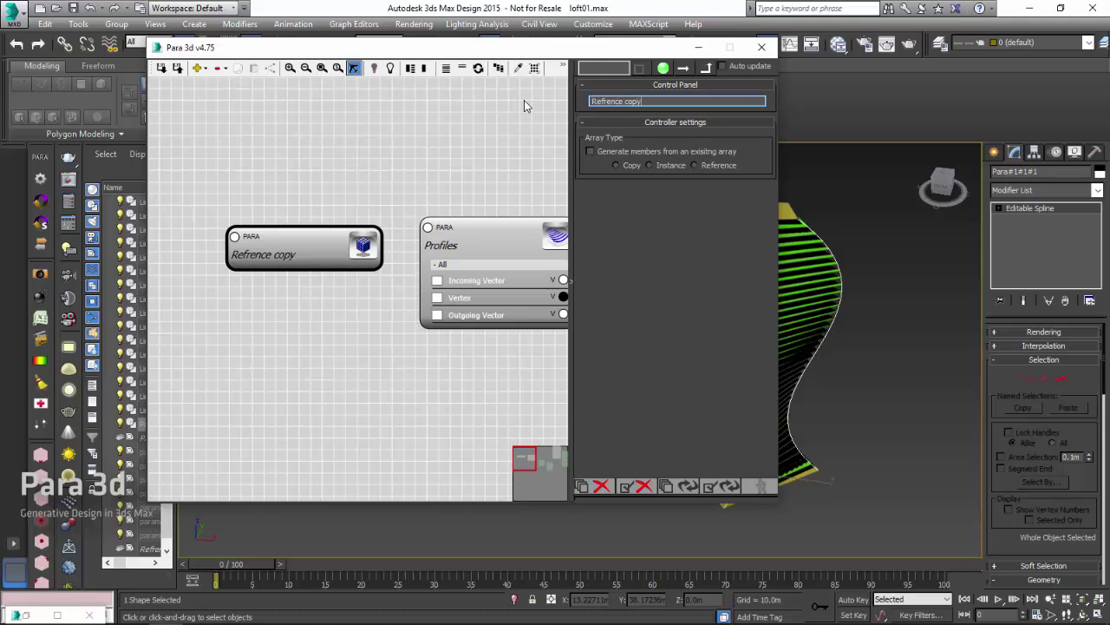
Make the Refrence copy array a Reference array and connect its Source parameter to the Profiles node.
click(705, 166)
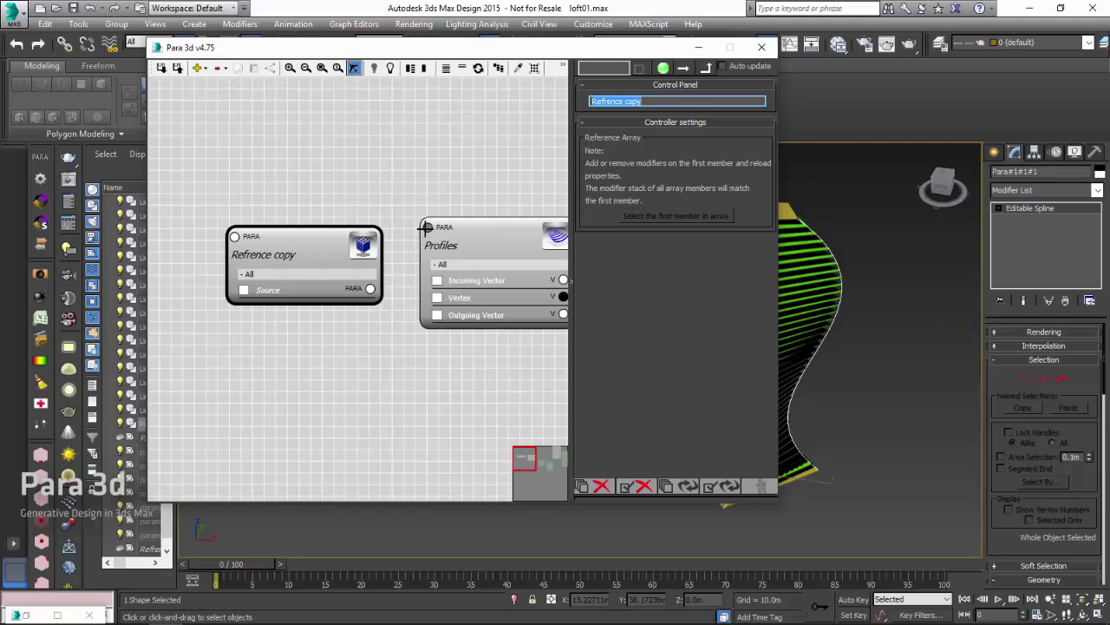
drag(427, 228, 368, 288)
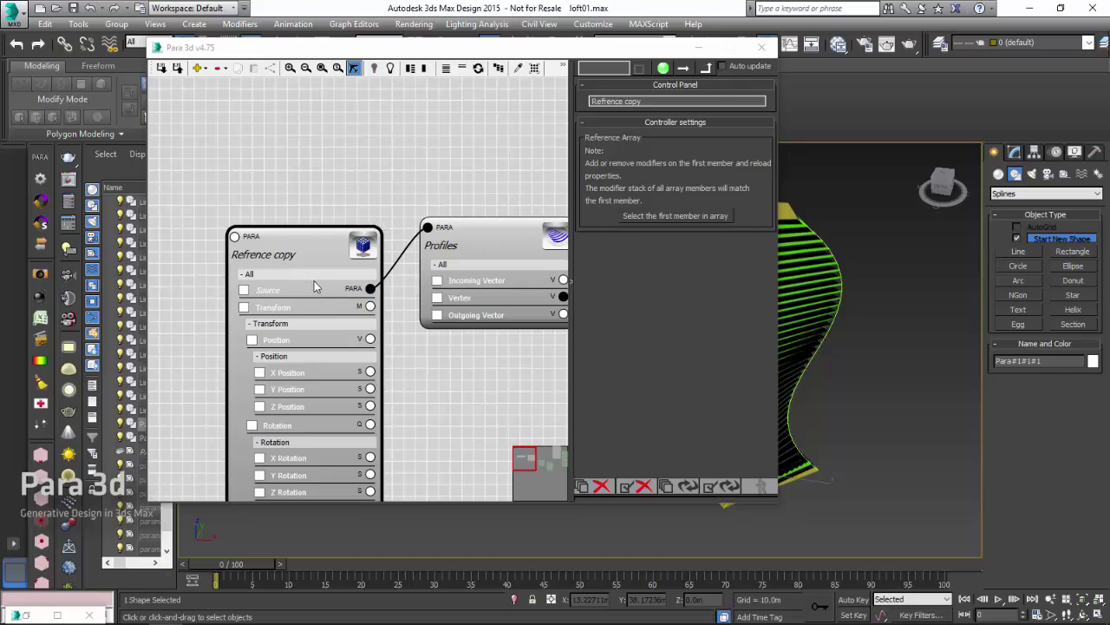
drag(308, 237, 309, 195)
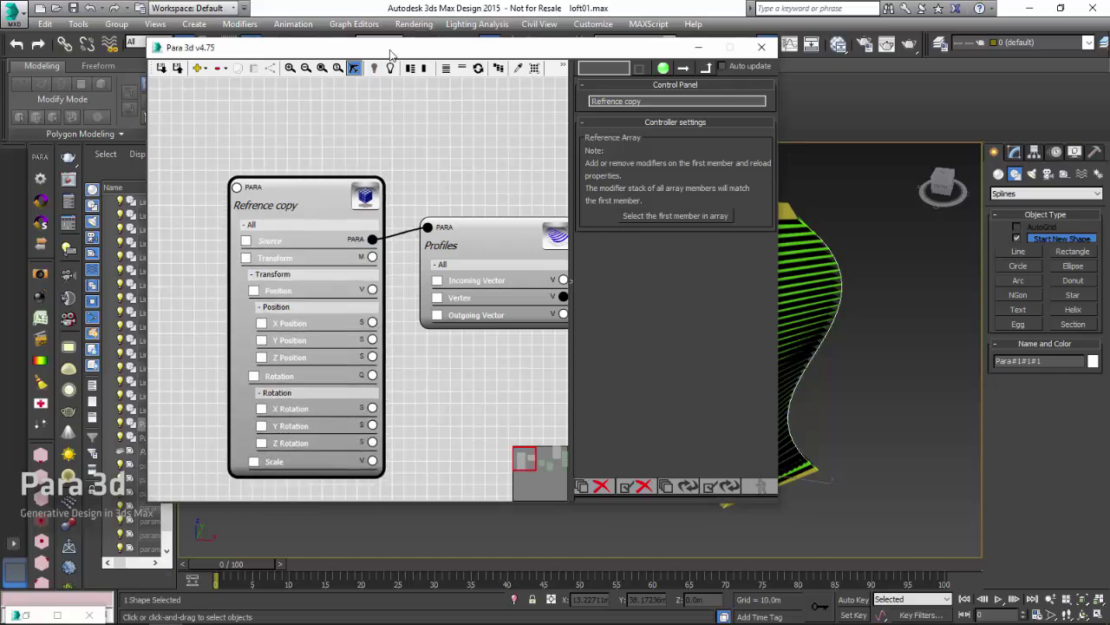
drag(394, 50, 281, 15)
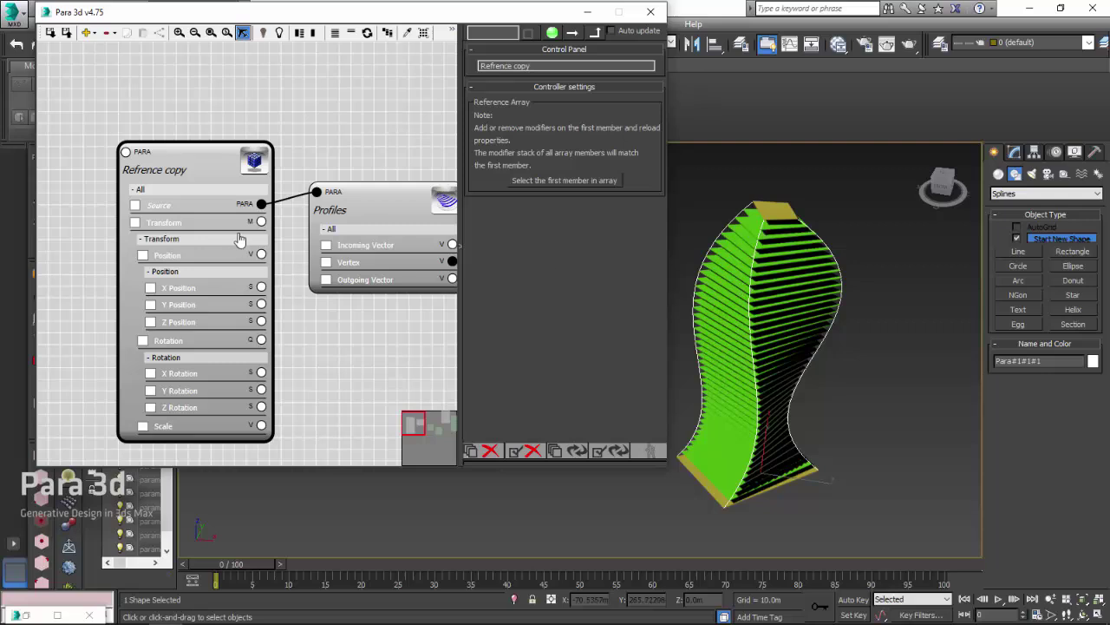
Select the first member of the Refrence copy array and add a CrossSection modifier, declining access to all Editable Spline vertices.
click(562, 181)
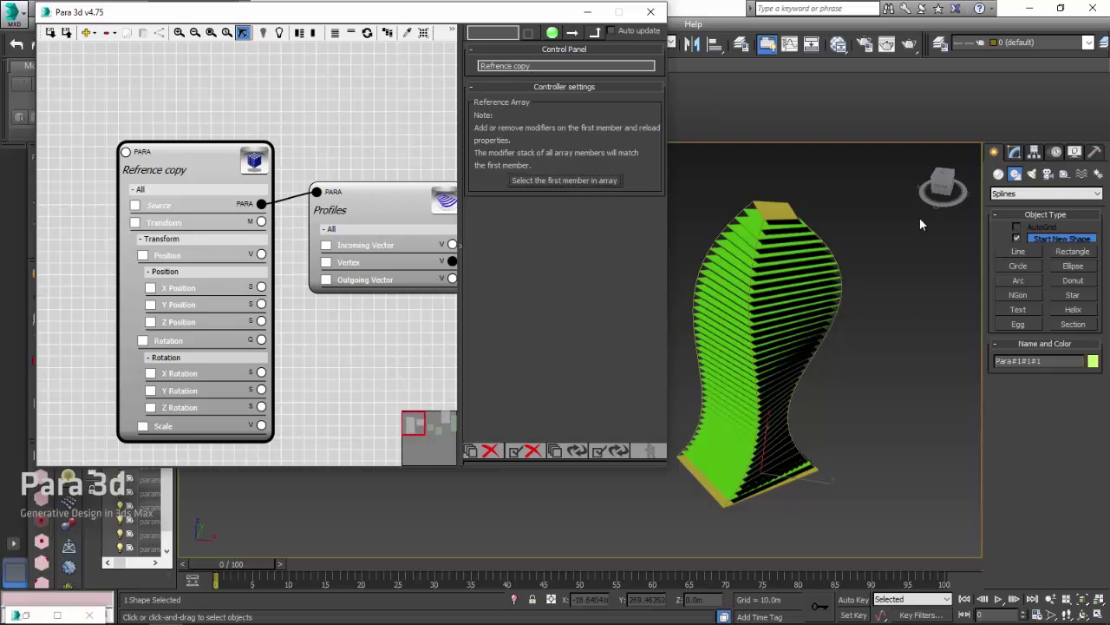
click(1014, 152)
click(1035, 191)
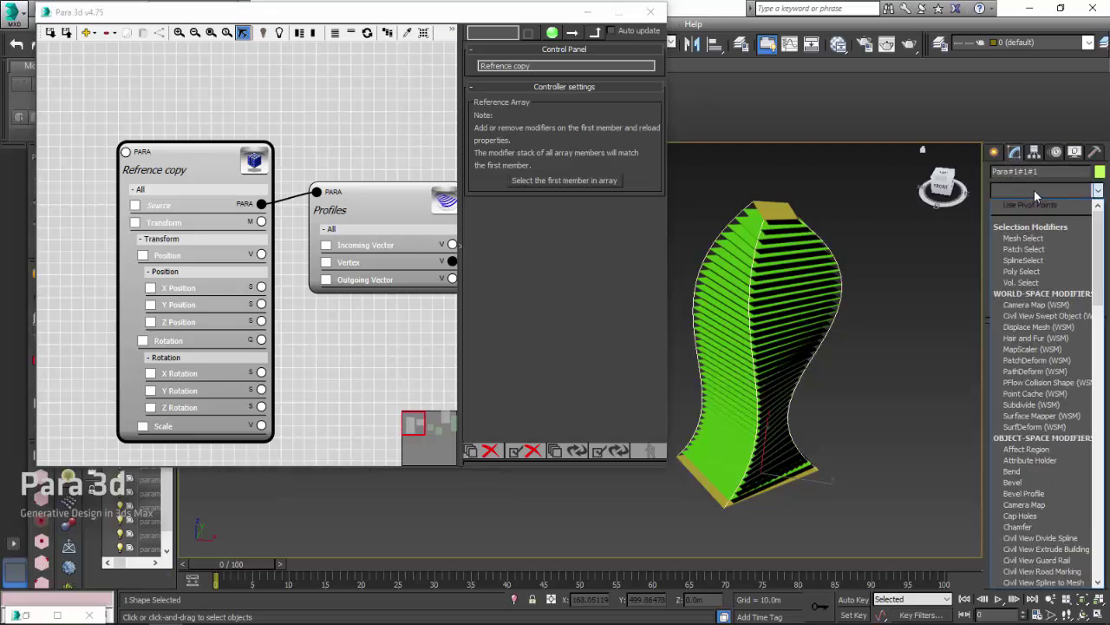
text(cro)
key(Return)
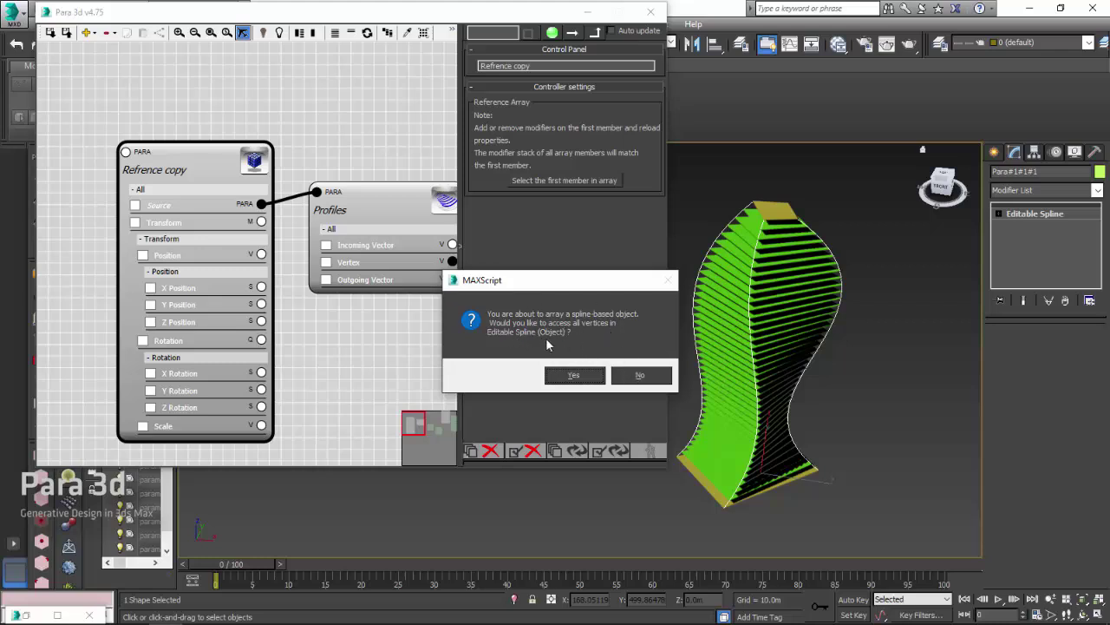
click(639, 377)
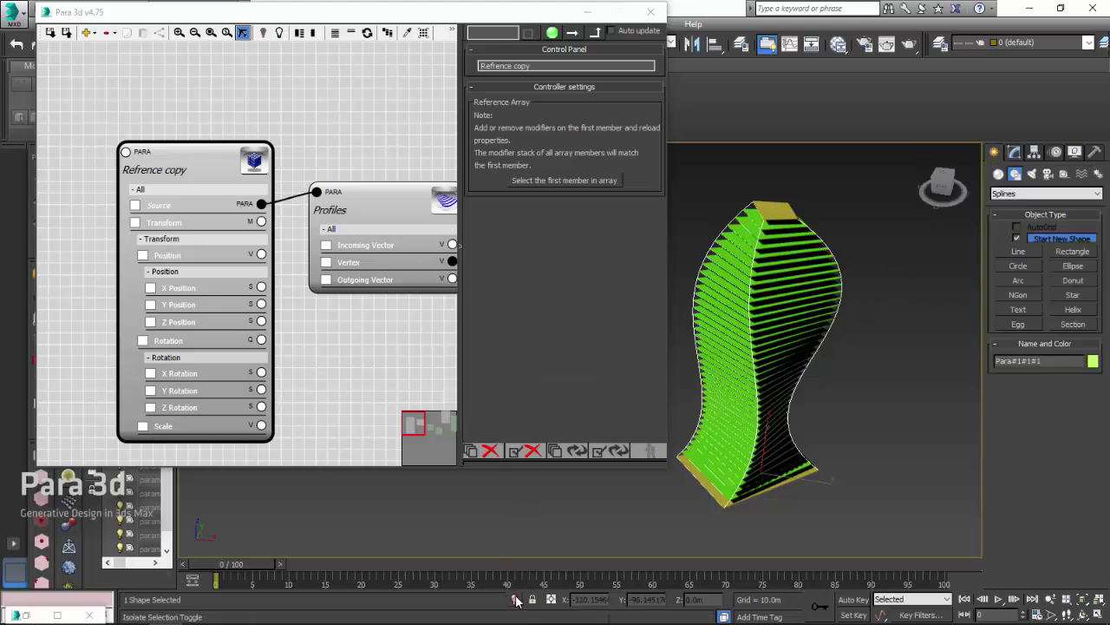
click(1013, 153)
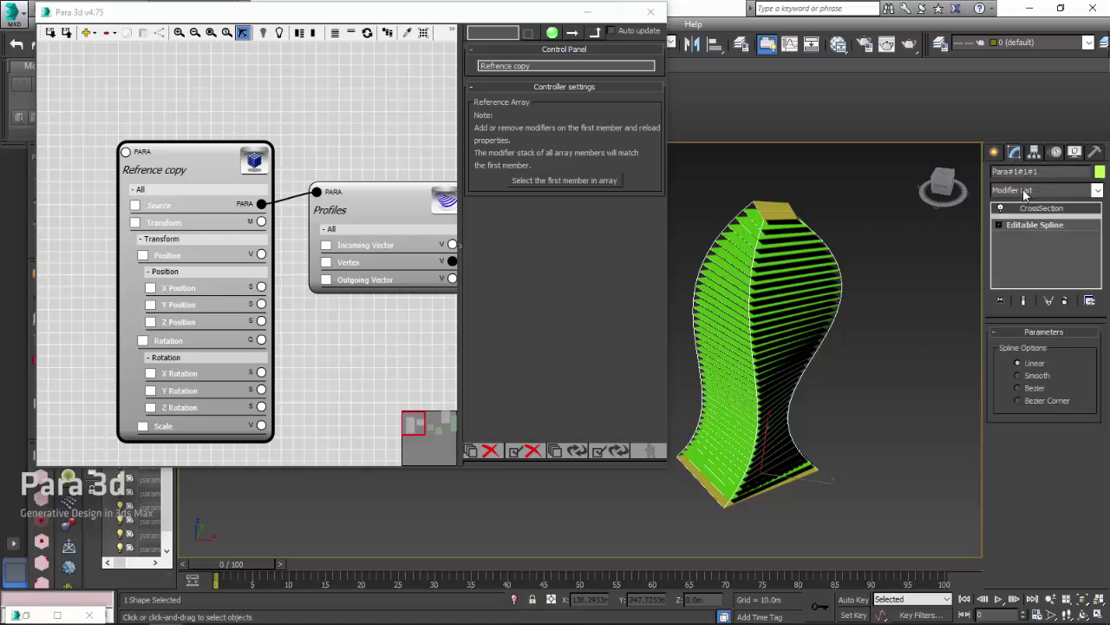
middle_drag(345, 346, 348, 325)
click(348, 325)
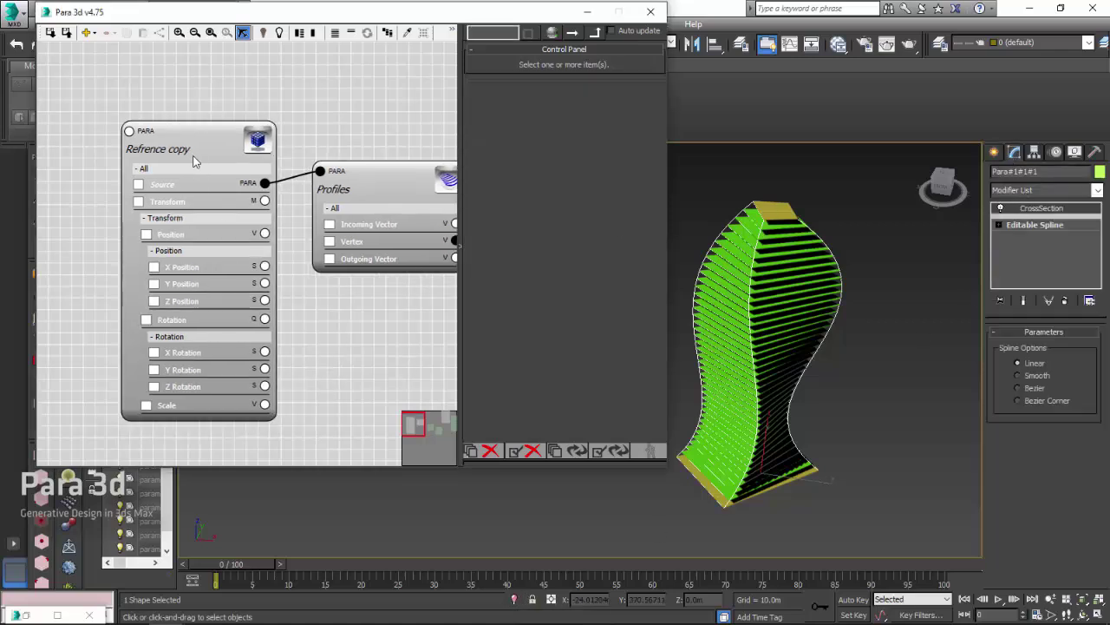
click(199, 148)
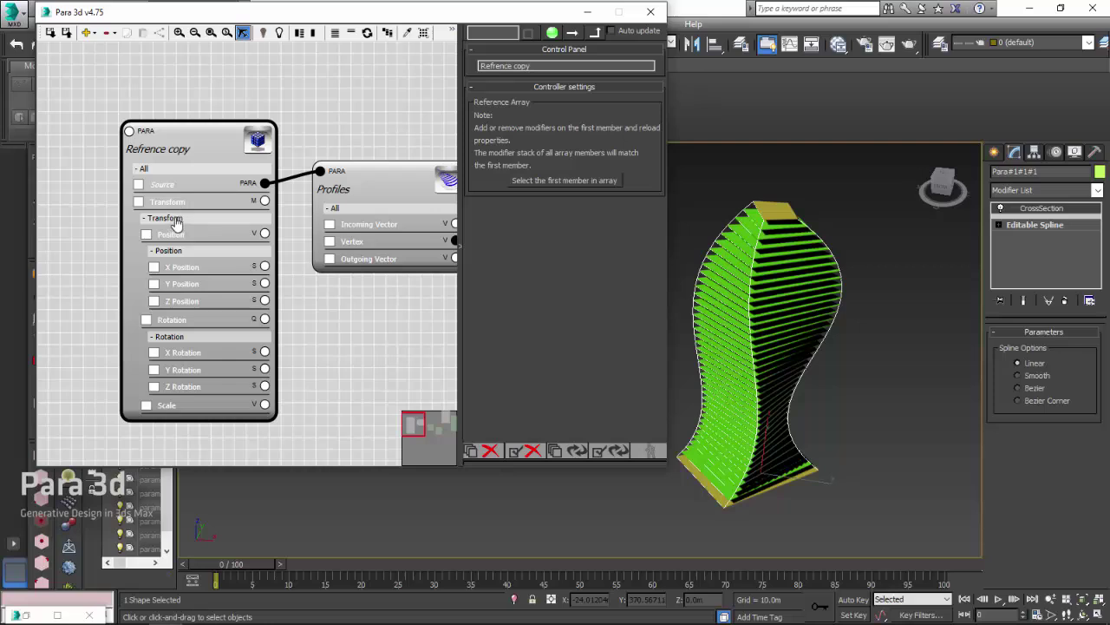
click(328, 296)
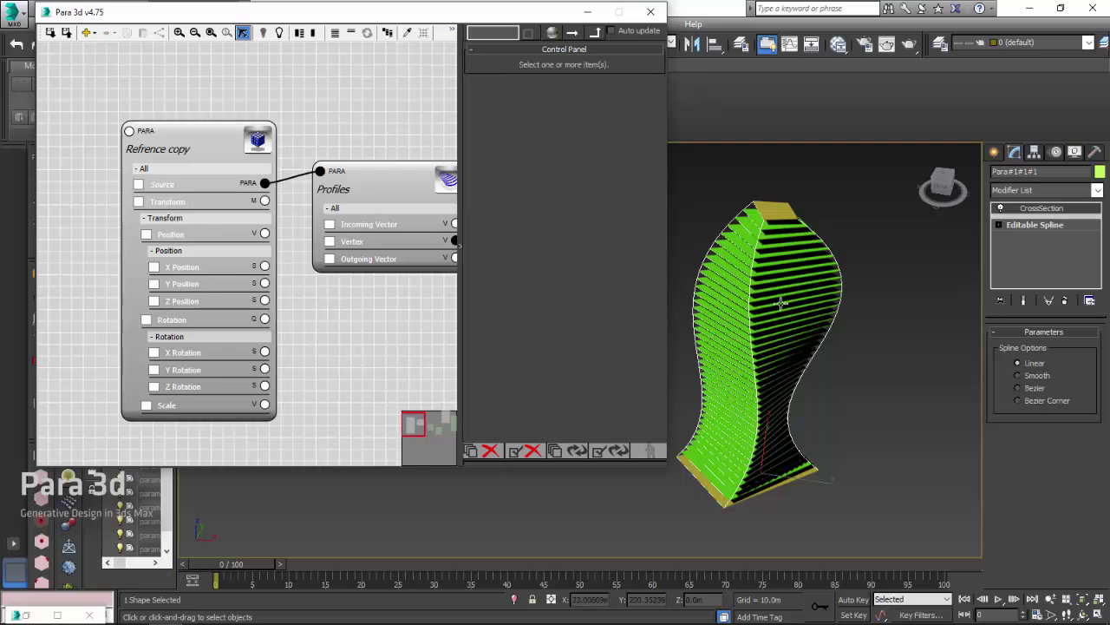
click(221, 169)
click(218, 150)
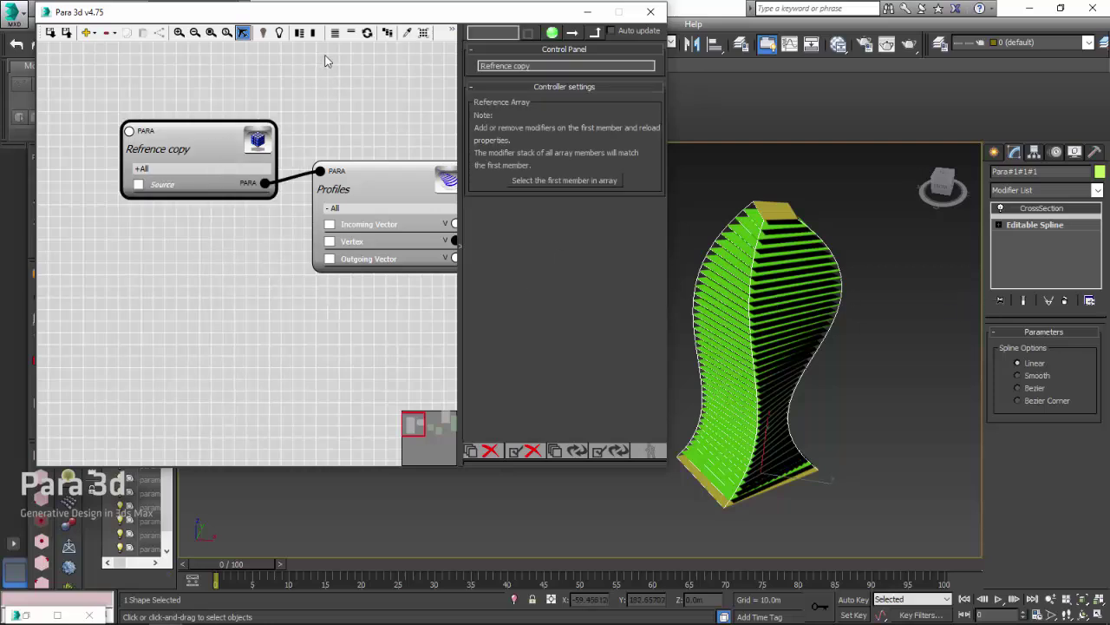
click(335, 33)
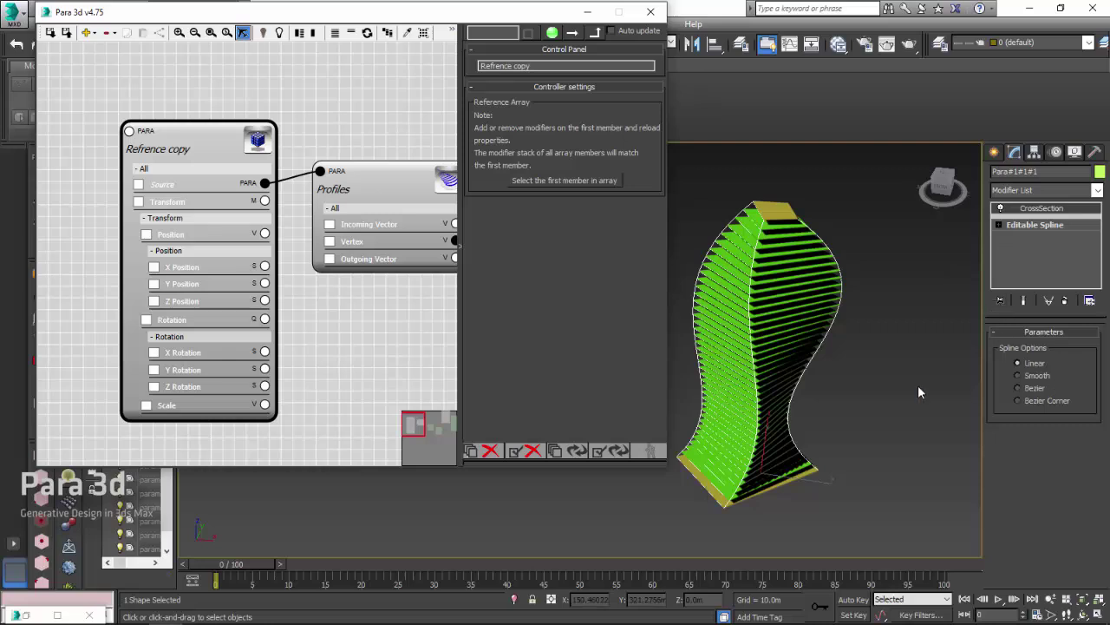
Add a Surface modifier above CrossSection on the first array member, declining access to all Editable Spline vertices.
click(1029, 190)
key(s)
key(s)
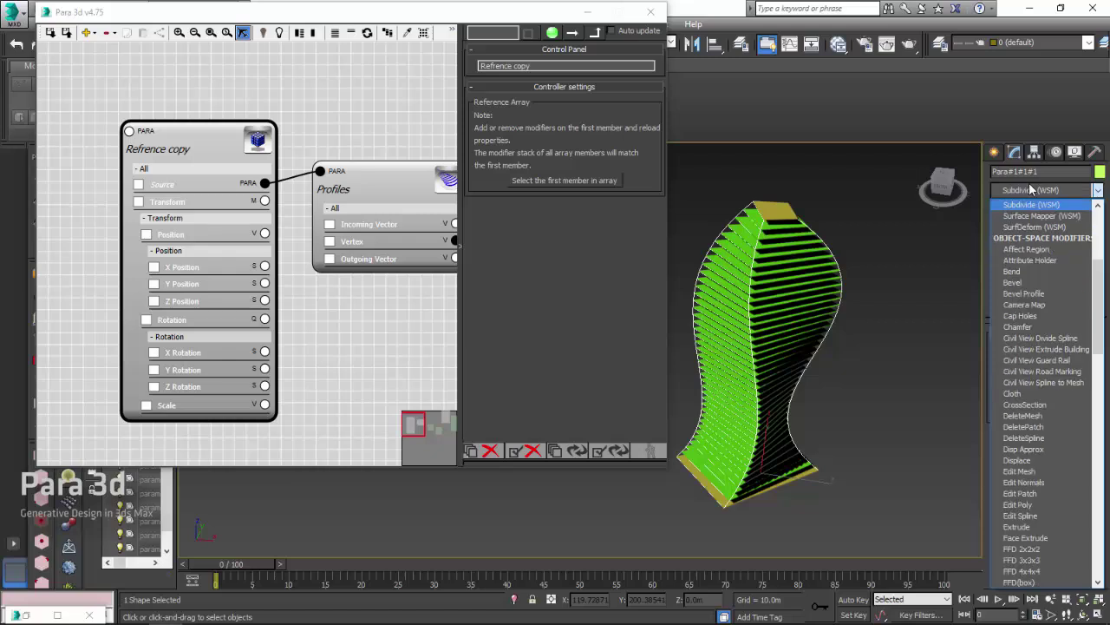
key(s)
key(s)
key(s)
key(s)
key(s)
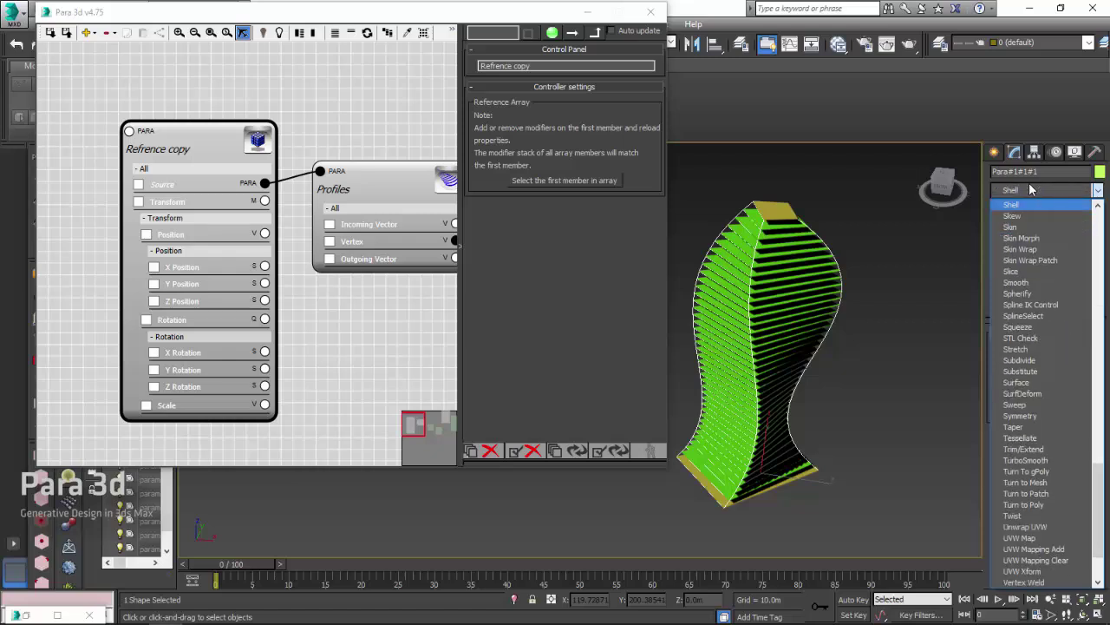
key(s)
key(s)
key(s)
key(s)
key(s)
key(s)
key(s)
key(s)
key(s)
key(s)
key(s)
key(s)
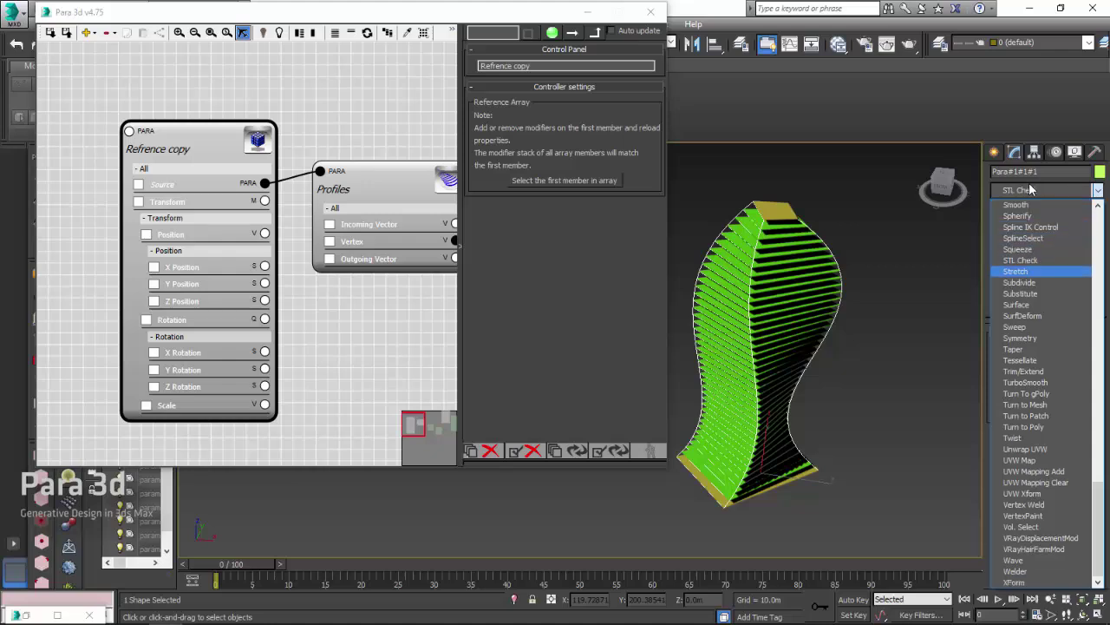
key(s)
key(s)
key(s)
key(Return)
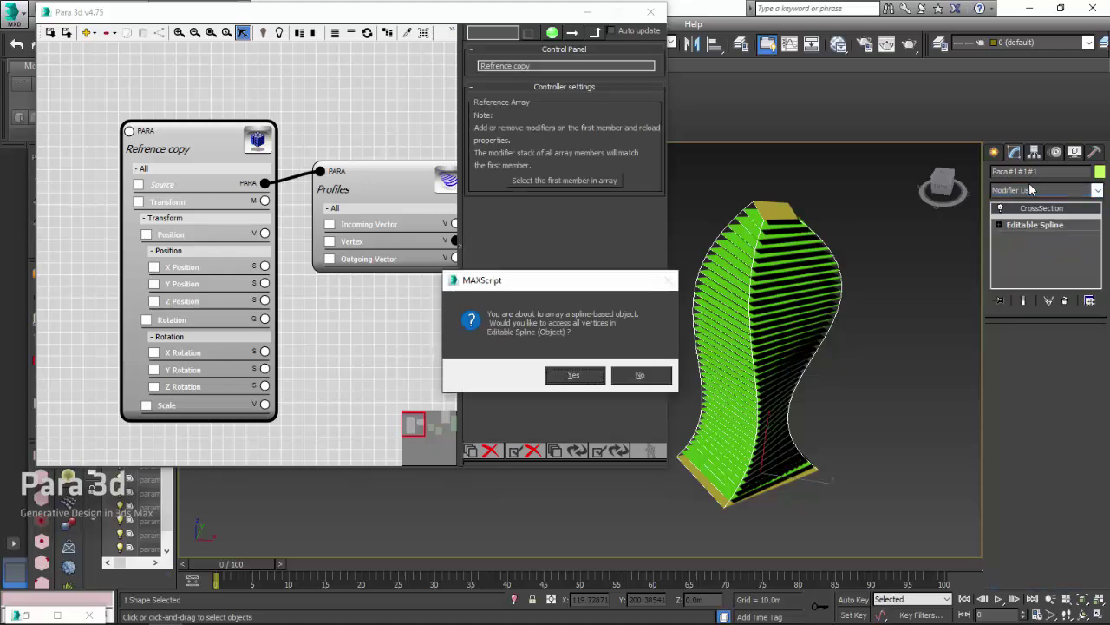
click(640, 376)
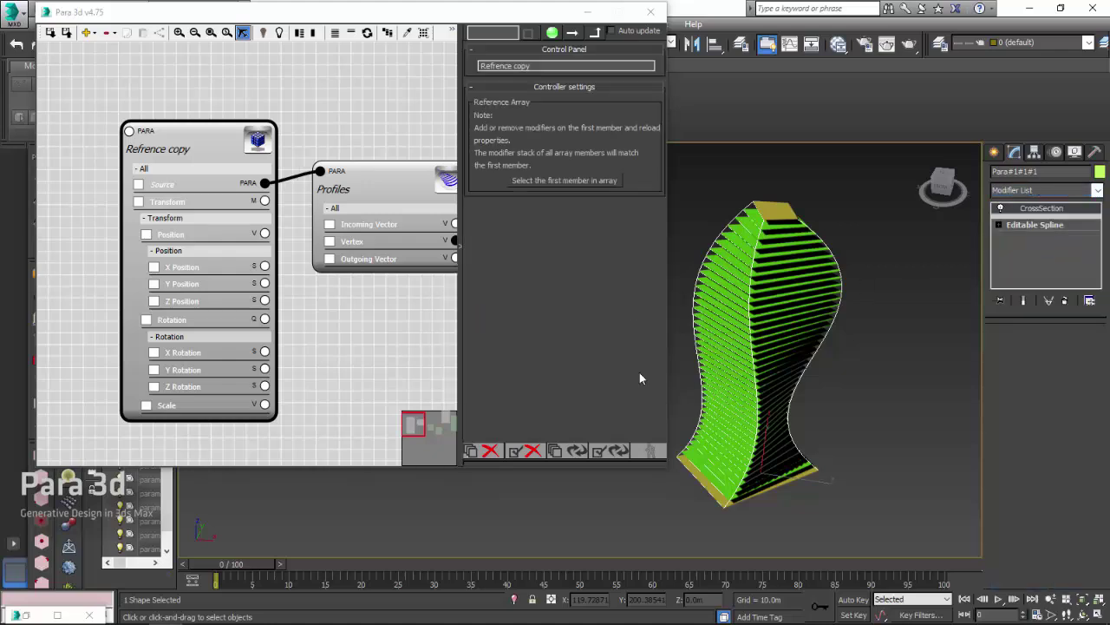
Examine the Surface parameters Threshold and Steps on the Refrence copy node.
middle_drag(336, 319, 333, 148)
middle_drag(323, 258, 314, 328)
scroll(296, 325, up, 1)
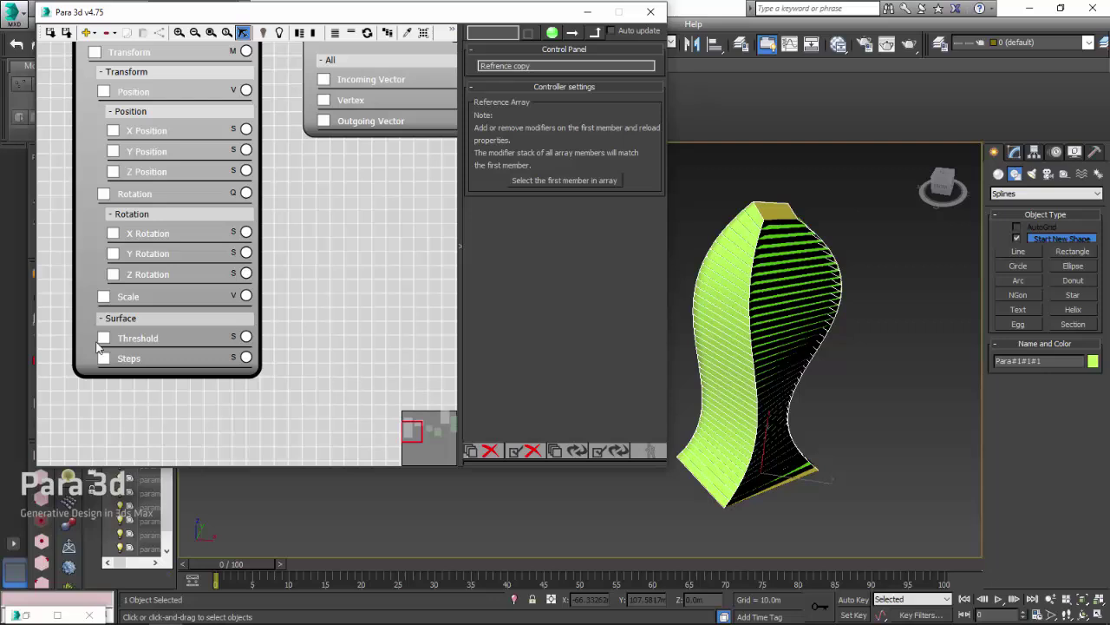
middle_drag(282, 297, 298, 357)
scroll(287, 347, down, 1)
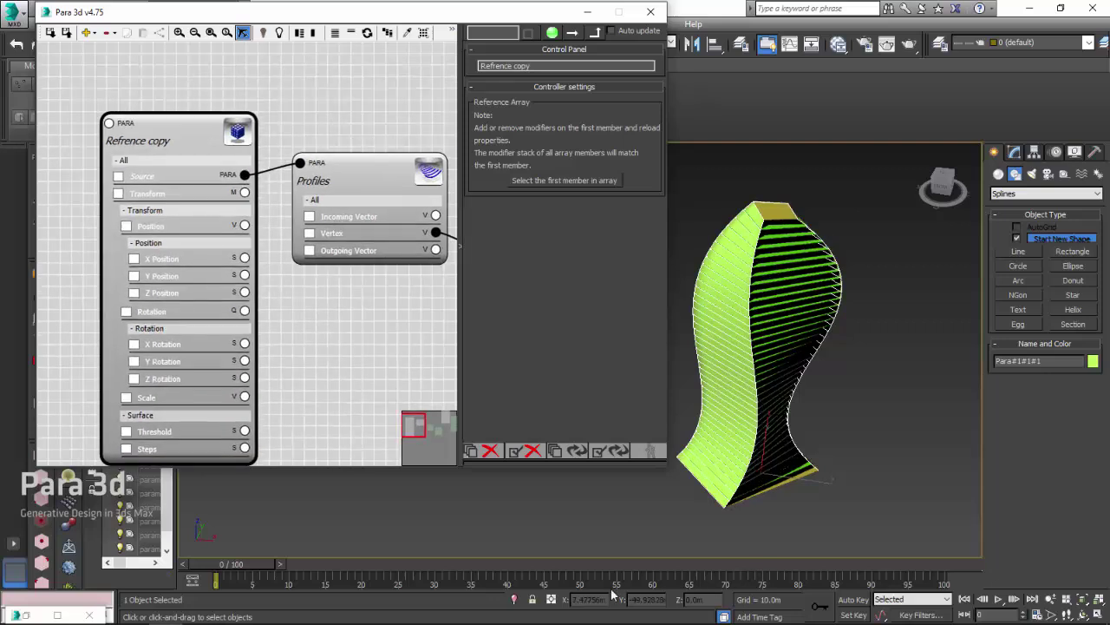
Isolate the skin to examine it alone, end the isolation, and inspect how it wraps the floor plates from several sides.
click(513, 600)
middle_drag(681, 422, 925, 425)
scroll(928, 433, down, 1)
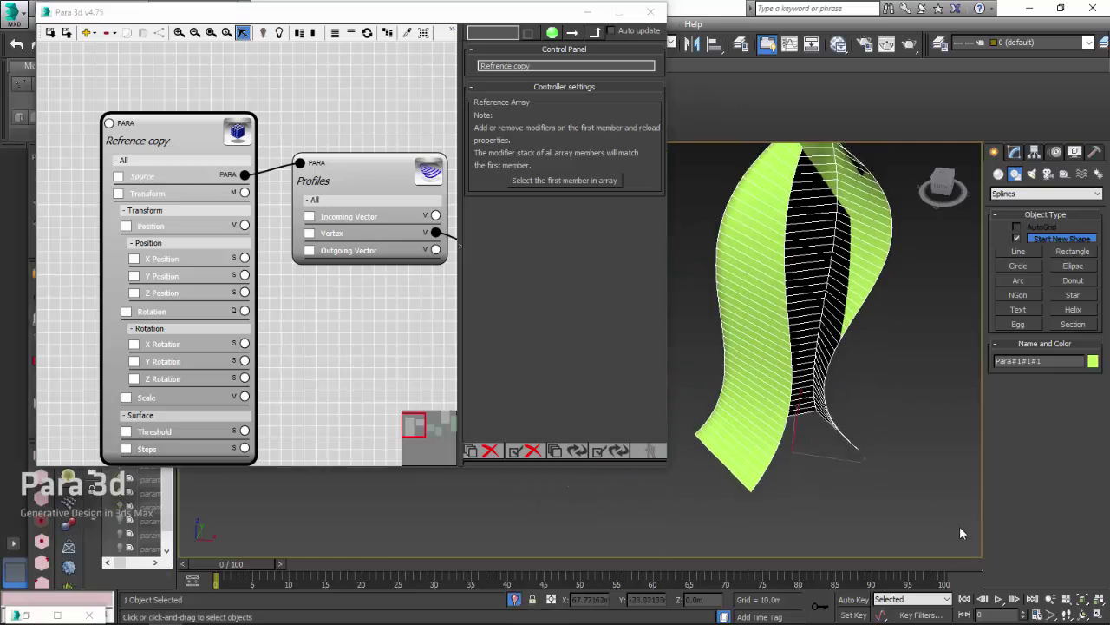
click(1082, 613)
drag(458, 13, 342, 29)
drag(580, 330, 607, 342)
middle_drag(607, 341, 603, 333)
click(515, 598)
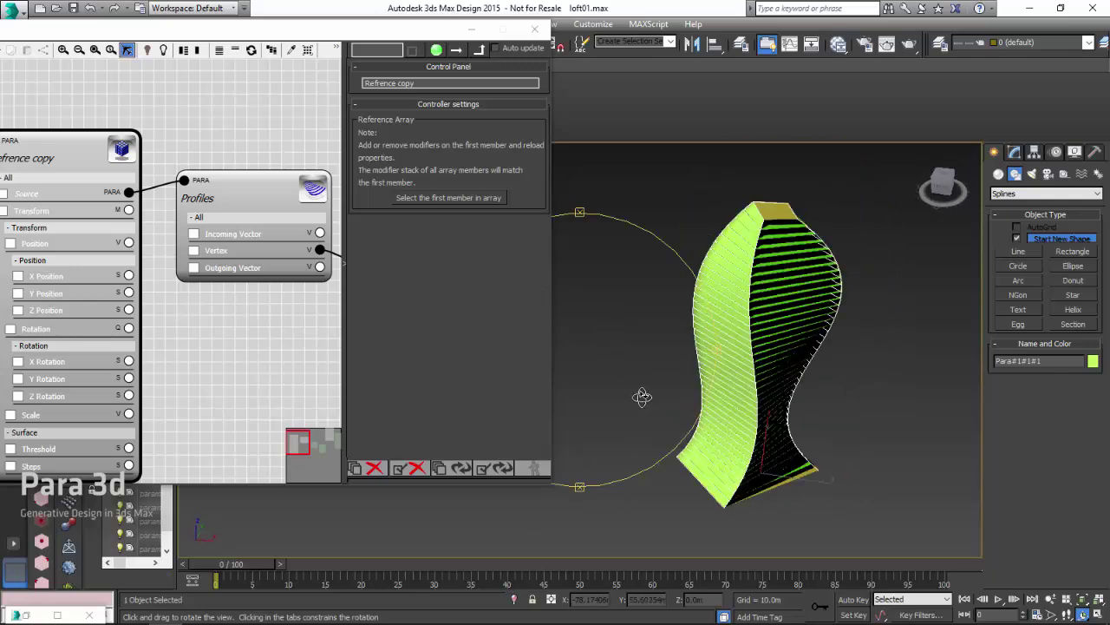
middle_drag(635, 367, 602, 337)
drag(602, 337, 624, 380)
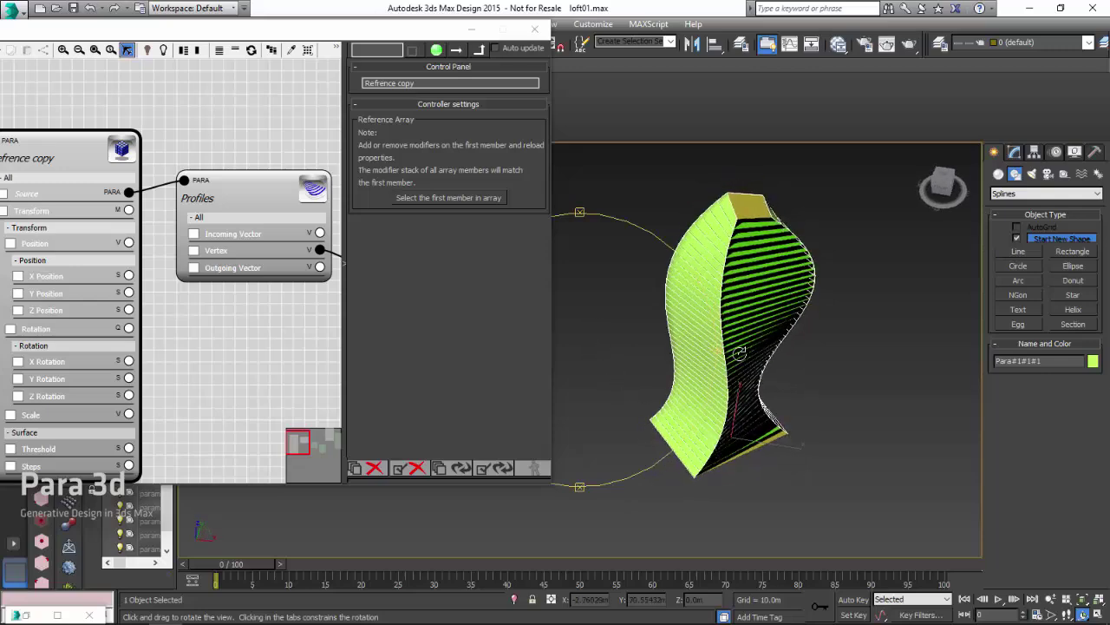
mouse_move(615, 381)
mouse_down()
mouse_move(607, 362)
mouse_move(581, 373)
mouse_move(601, 377)
mouse_up()
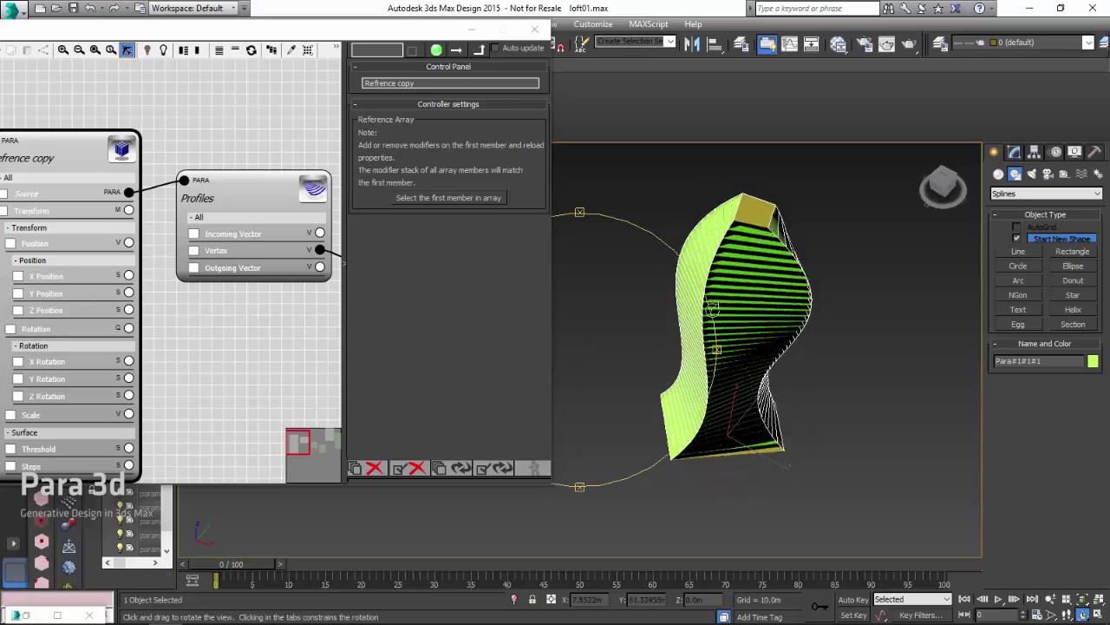
drag(668, 308, 651, 330)
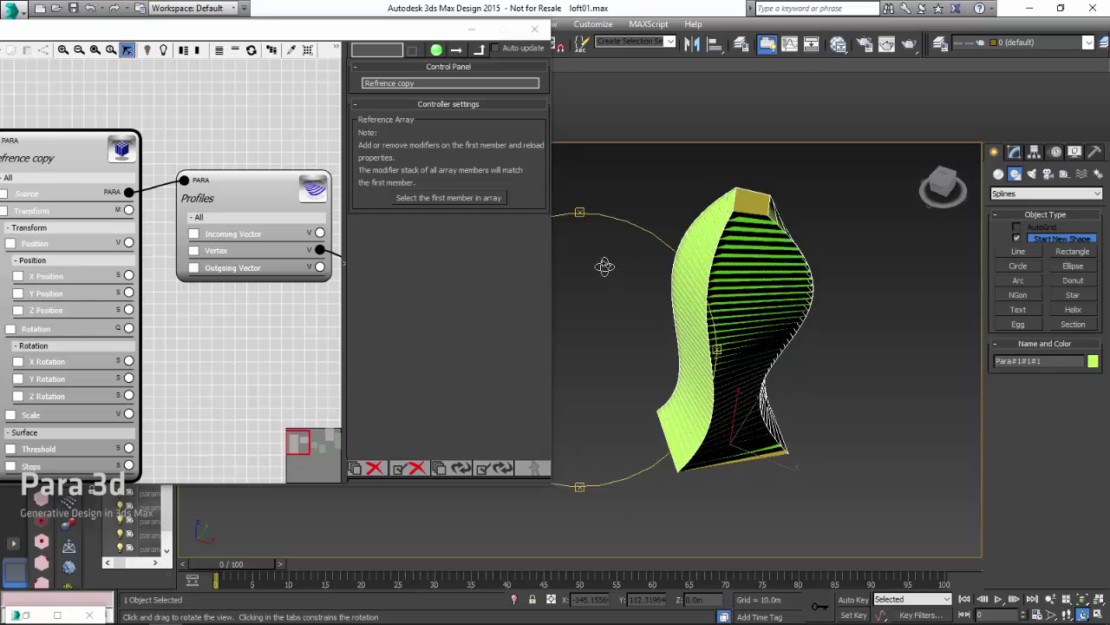
drag(625, 284, 615, 318)
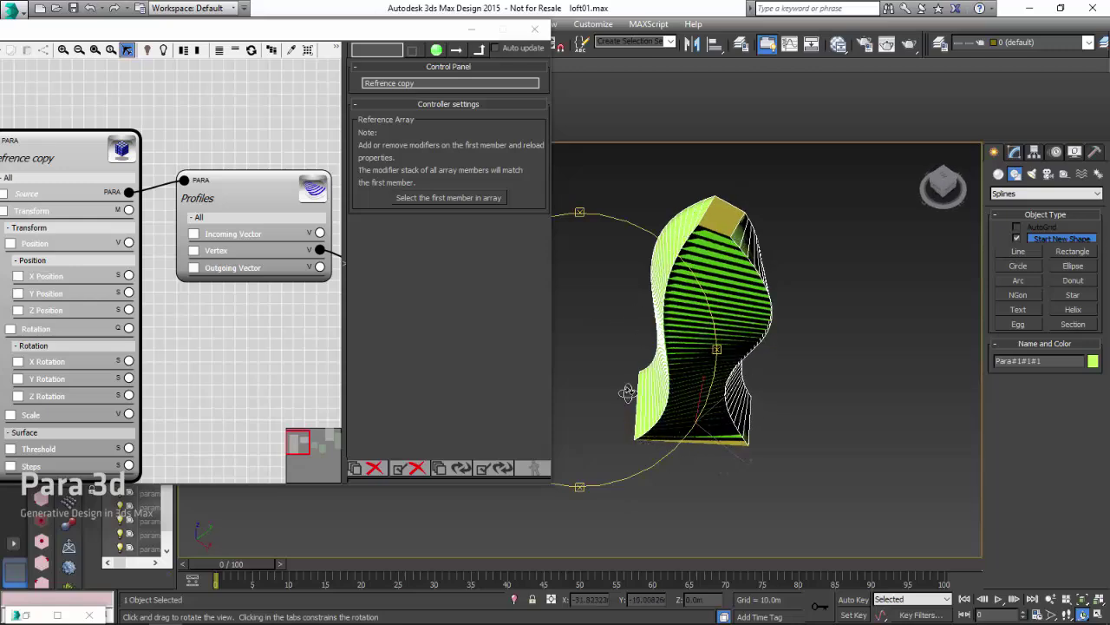
drag(629, 389, 643, 350)
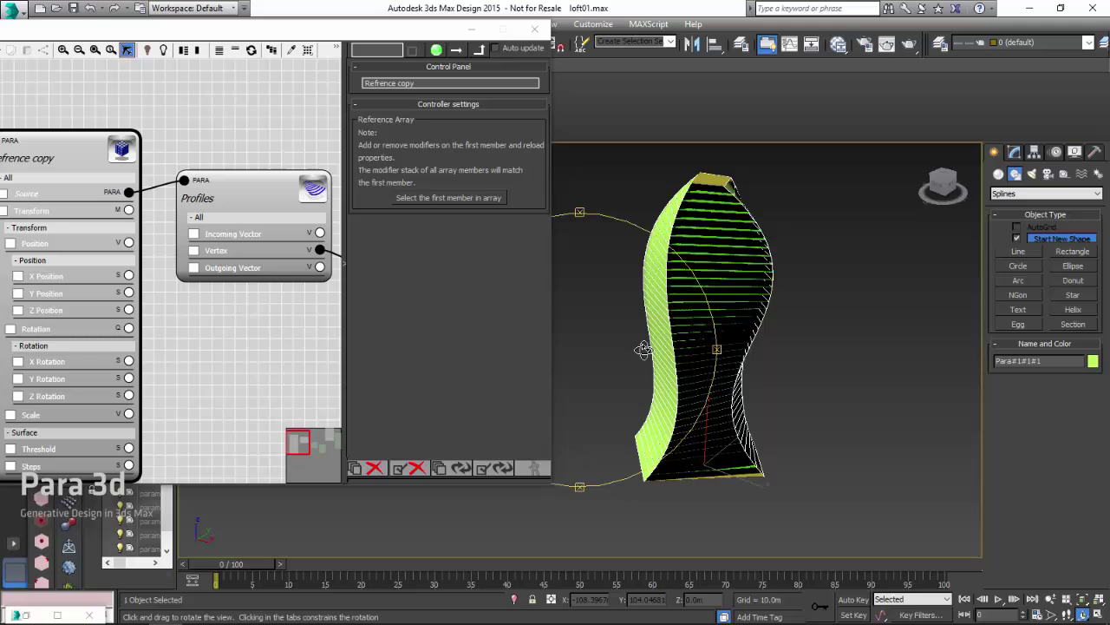
Set the number of splines (D2) of the Profiles node to 5 in its array count.
click(261, 199)
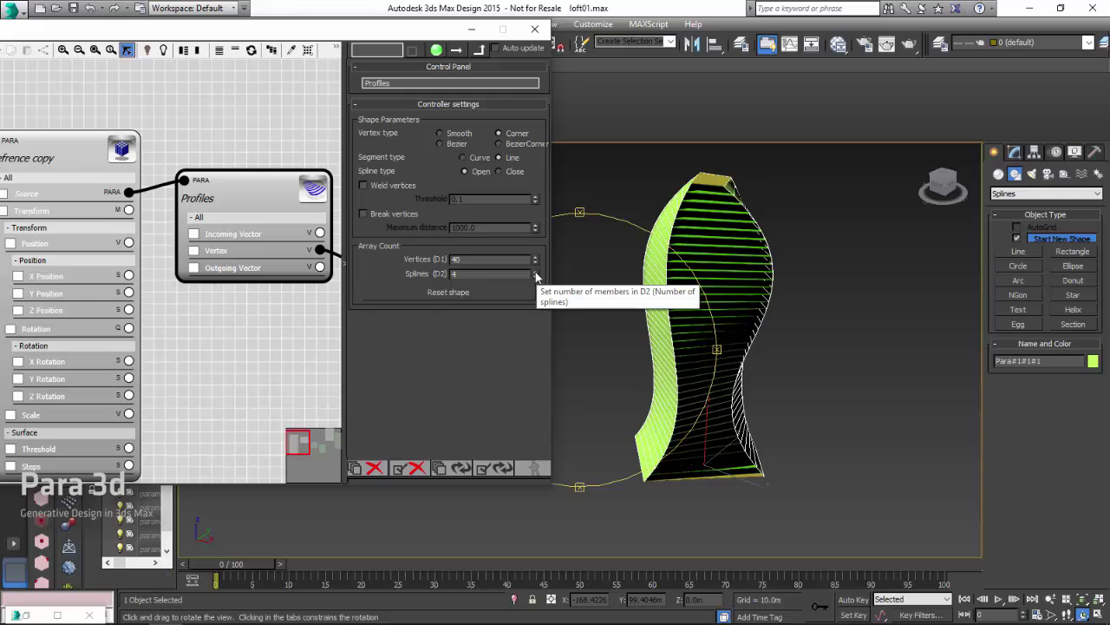
click(535, 271)
drag(684, 371, 703, 258)
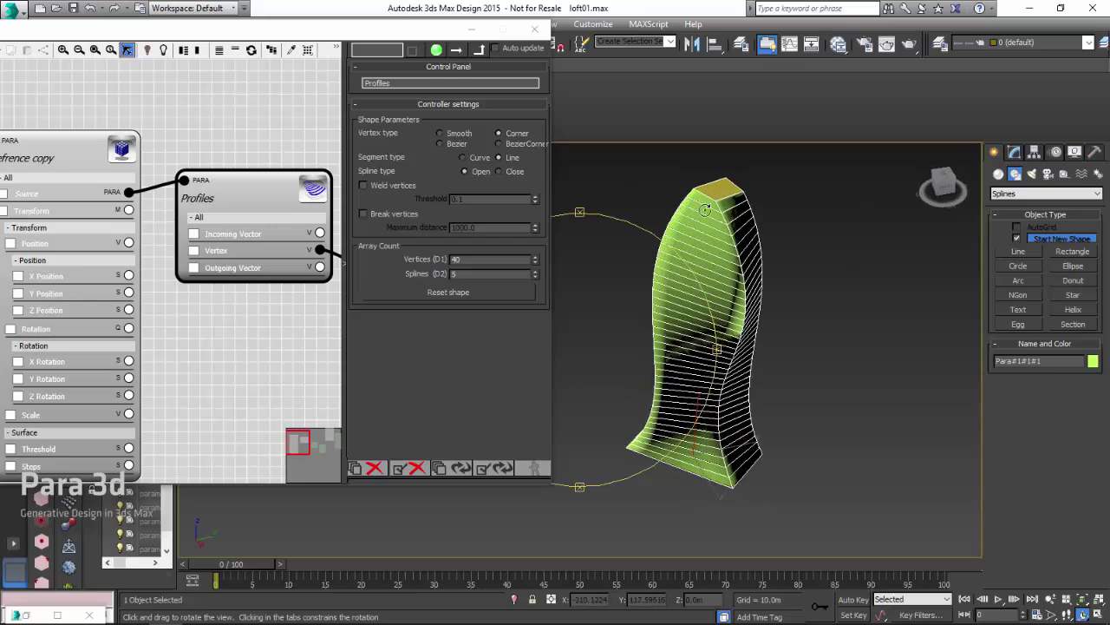
drag(610, 391, 607, 367)
middle_drag(607, 368, 622, 344)
scroll(622, 347, up, 3)
drag(622, 356, 644, 353)
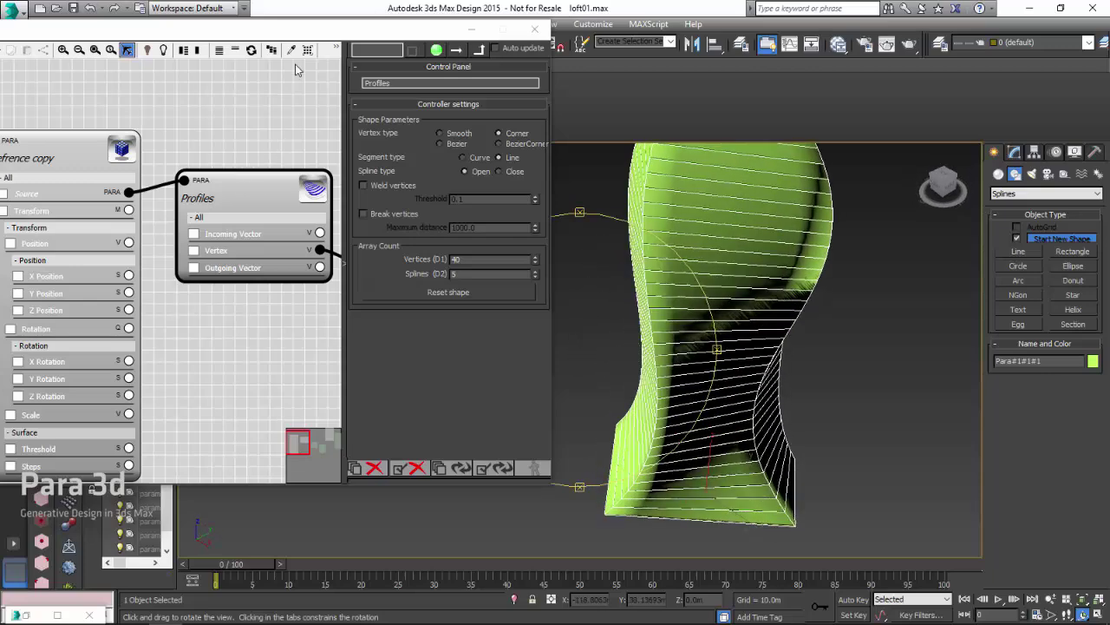
Select the four vector controller nodes of PARALine001's spline vertices and pick their control member Line001#1#1#12.
drag(298, 29, 413, 40)
middle_drag(324, 159, 74, 157)
scroll(231, 184, down, 2)
middle_drag(211, 208, 74, 255)
scroll(422, 282, up, 2)
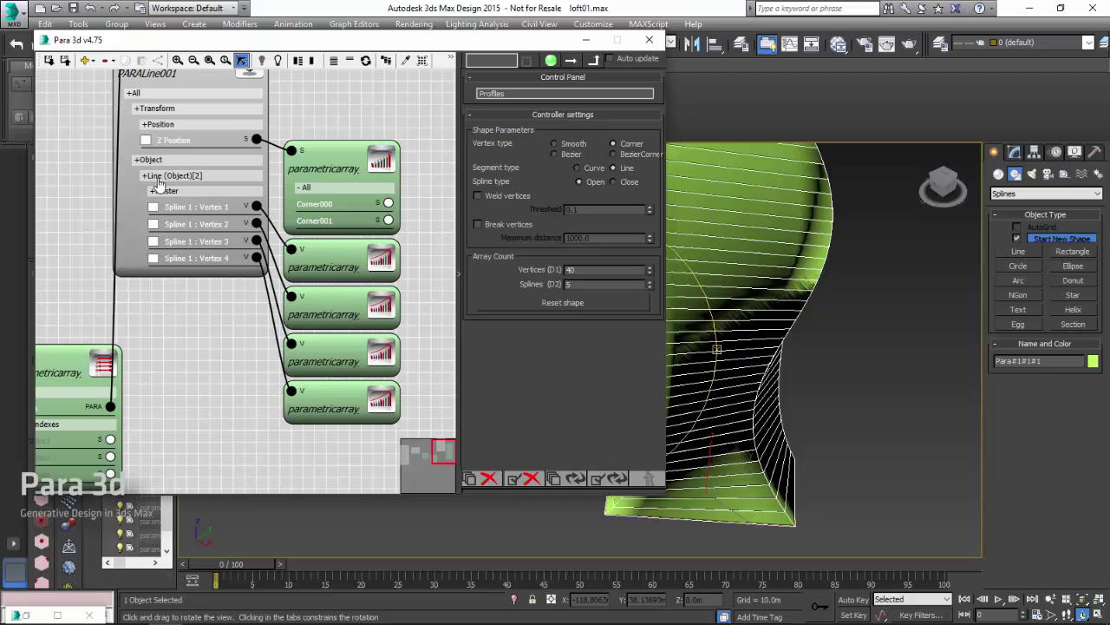
drag(338, 450, 308, 276)
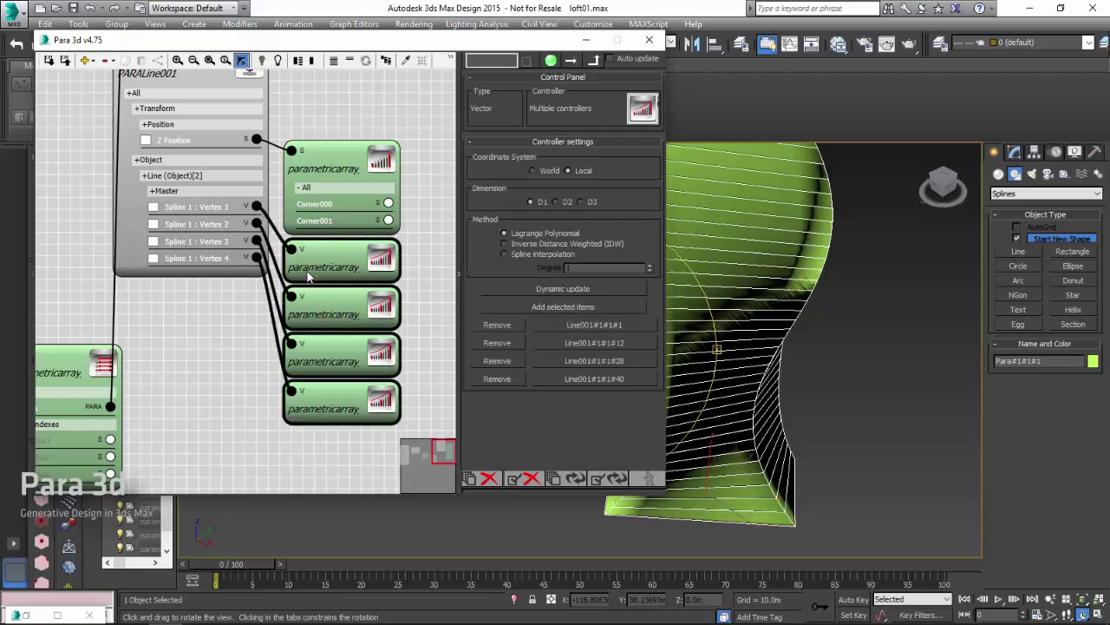
click(595, 343)
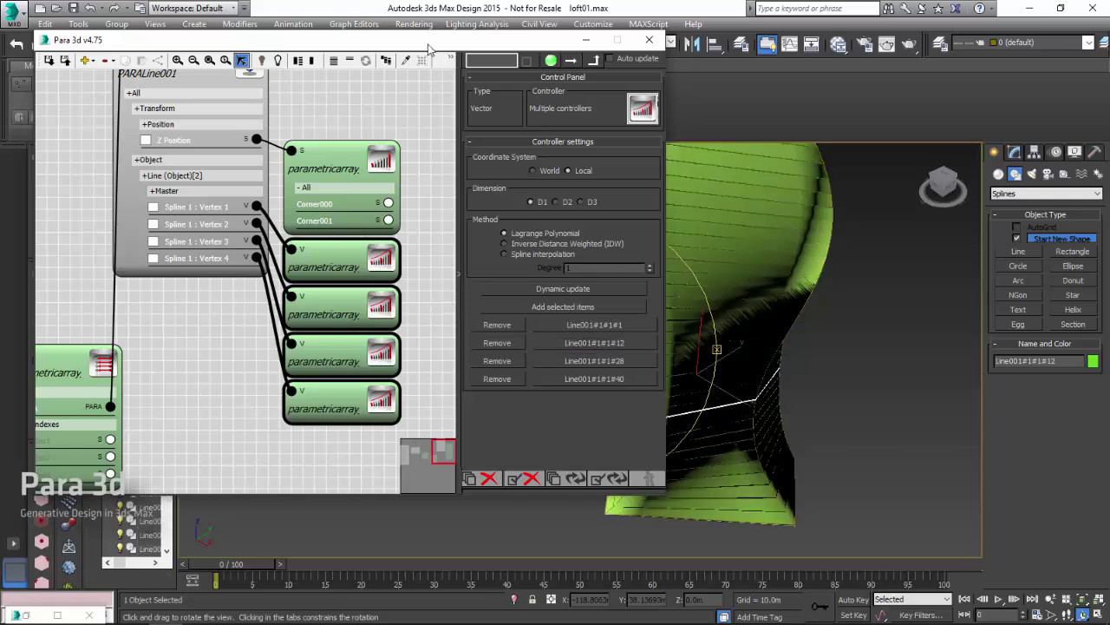
Rotate the spline of floor plate Line001#1#1#12 about its vertical axis, return to its Extrude modifier, and update the Para array.
drag(428, 49, 170, 56)
click(1015, 153)
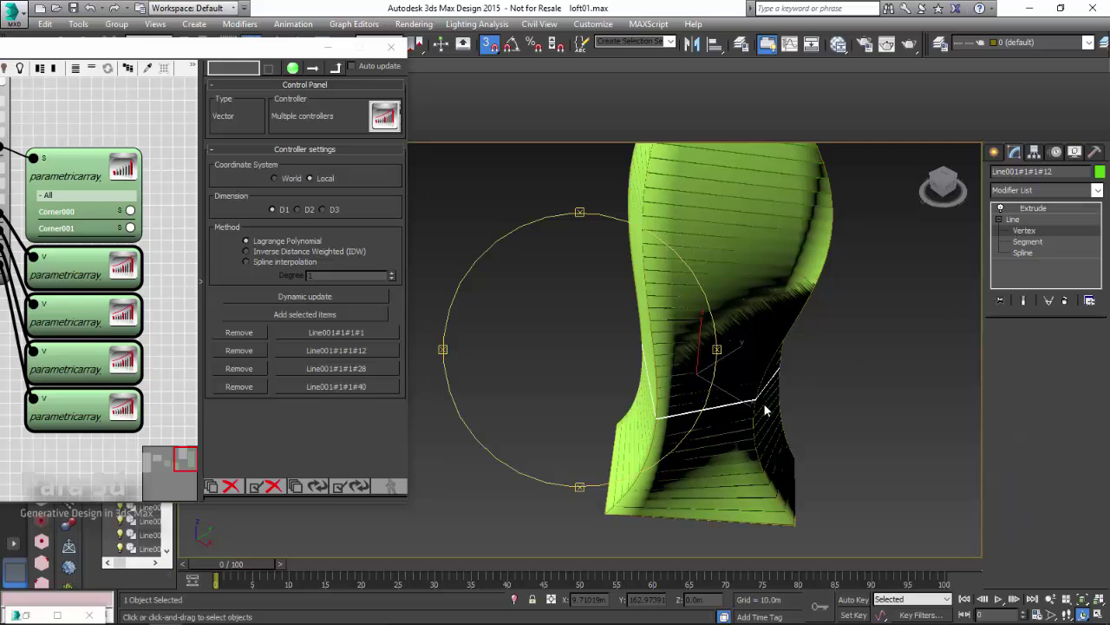
key(1)
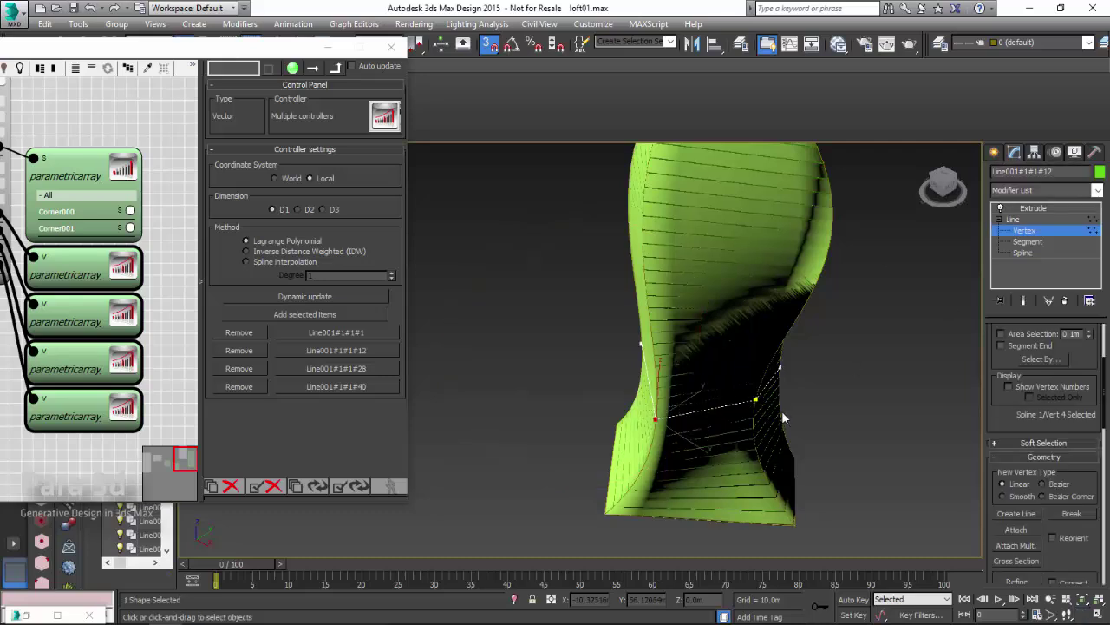
click(1037, 252)
click(697, 411)
drag(294, 49, 264, 109)
click(301, 49)
key(e)
drag(683, 406, 645, 409)
click(1032, 254)
click(1029, 208)
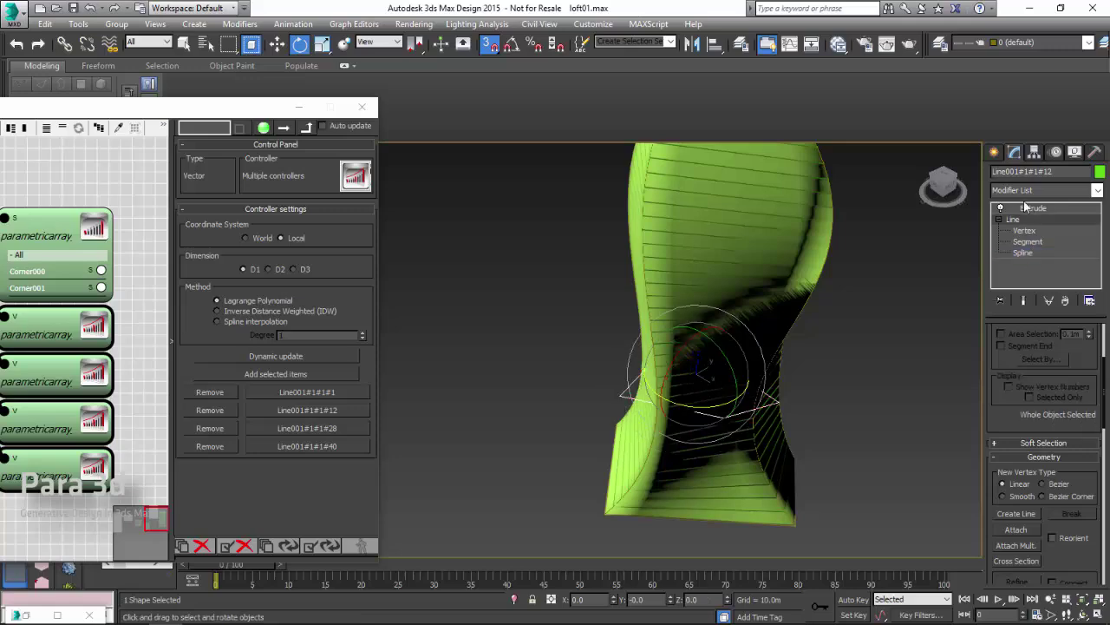
drag(199, 106, 228, 400)
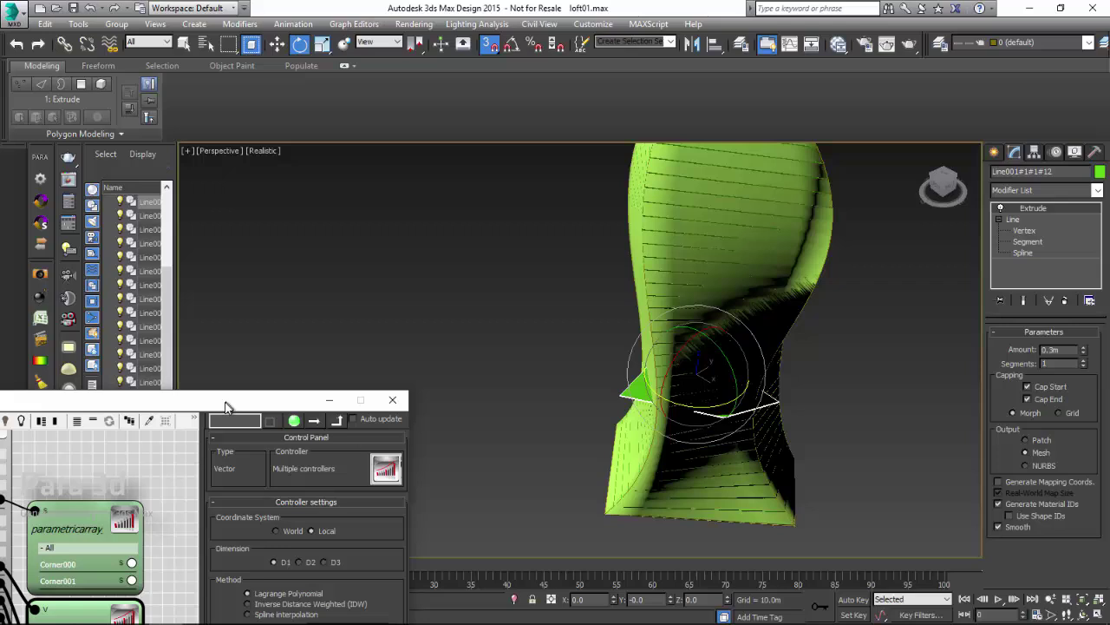
click(40, 200)
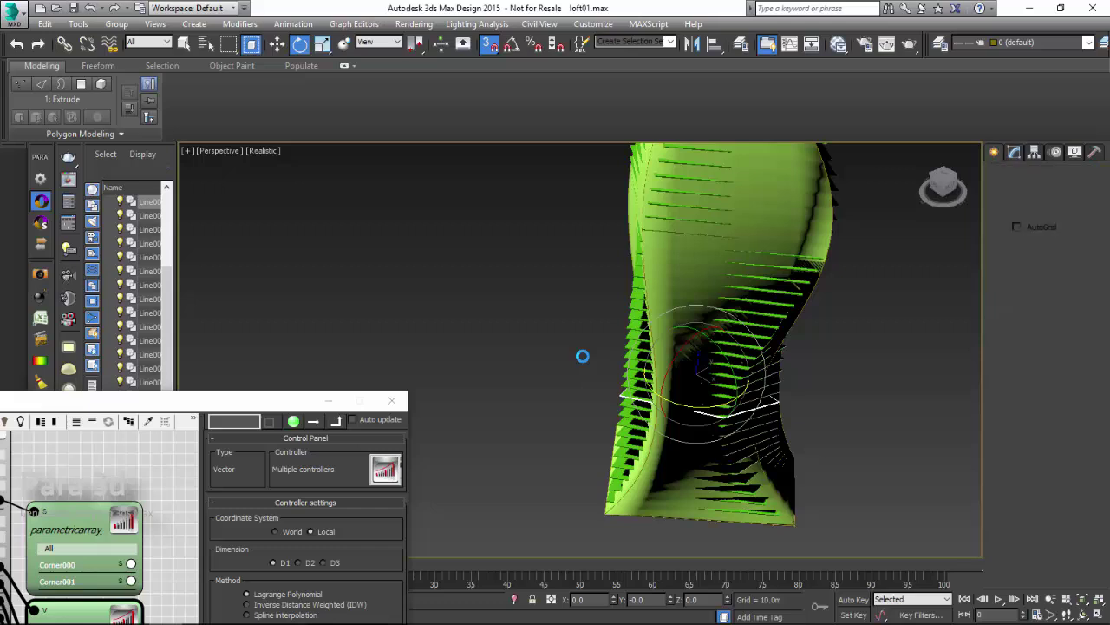
Select the tower skin REF_Para#1#1#1 and make it see-through in its object properties.
middle_drag(577, 346, 522, 328)
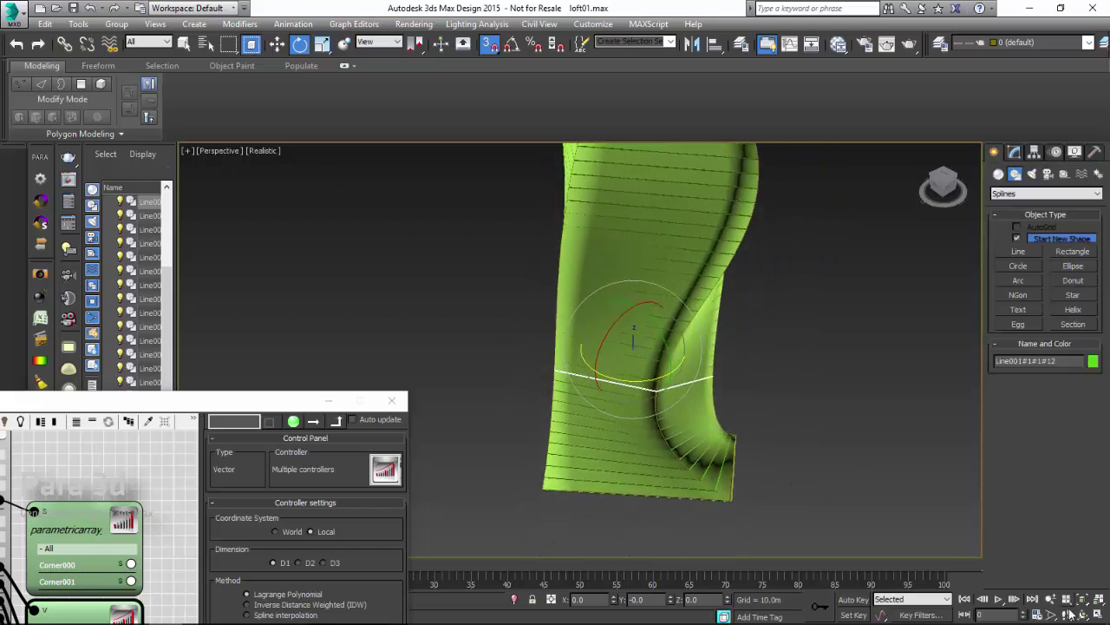
alt+middle_drag(584, 355, 652, 316)
key(e)
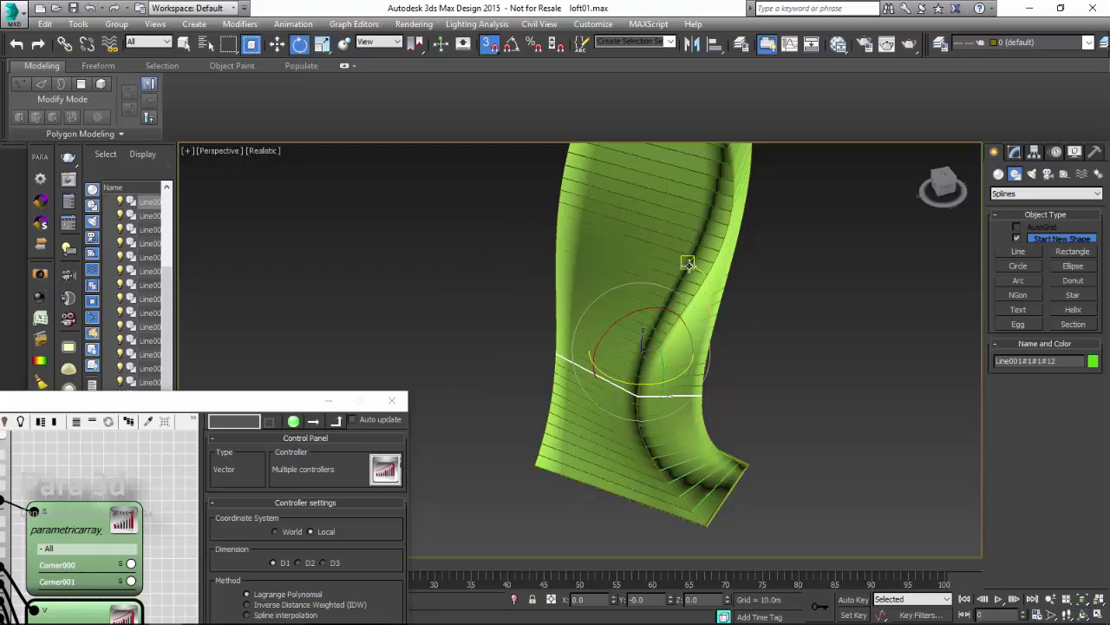
click(688, 263)
right_click(688, 263)
click(718, 388)
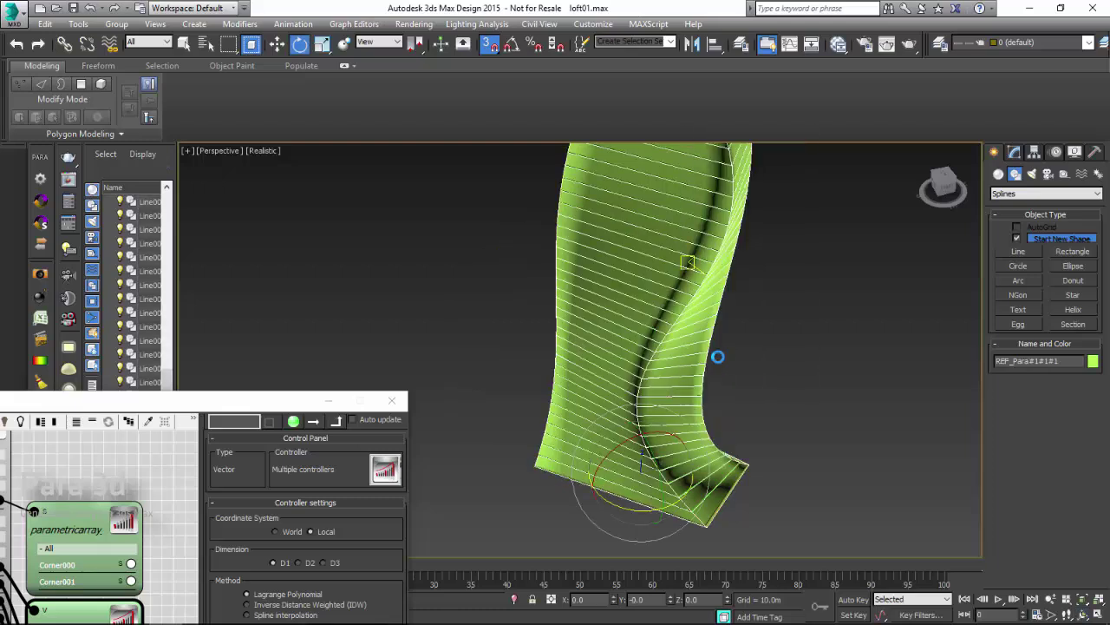
click(516, 334)
click(600, 513)
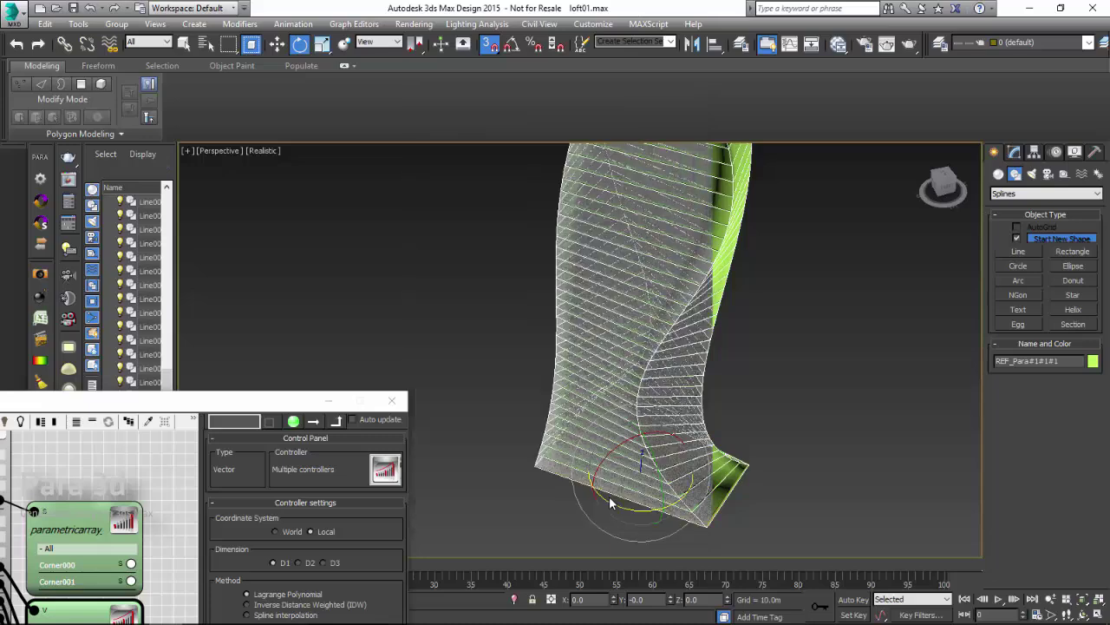
Turn snapping off, raise the top floor plate Line001#1#1#40 vertically to a Z of about 173.5 m, and update the Para array.
click(1083, 613)
mouse_move(589, 349)
mouse_down()
mouse_move(587, 414)
mouse_move(597, 330)
mouse_move(599, 342)
mouse_move(585, 310)
mouse_move(602, 347)
mouse_move(615, 342)
mouse_move(616, 320)
mouse_move(580, 356)
mouse_move(580, 392)
mouse_move(692, 251)
mouse_up()
scroll(594, 339, up, 3)
scroll(616, 320, down, 8)
click(620, 172)
middle_drag(631, 162, 629, 235)
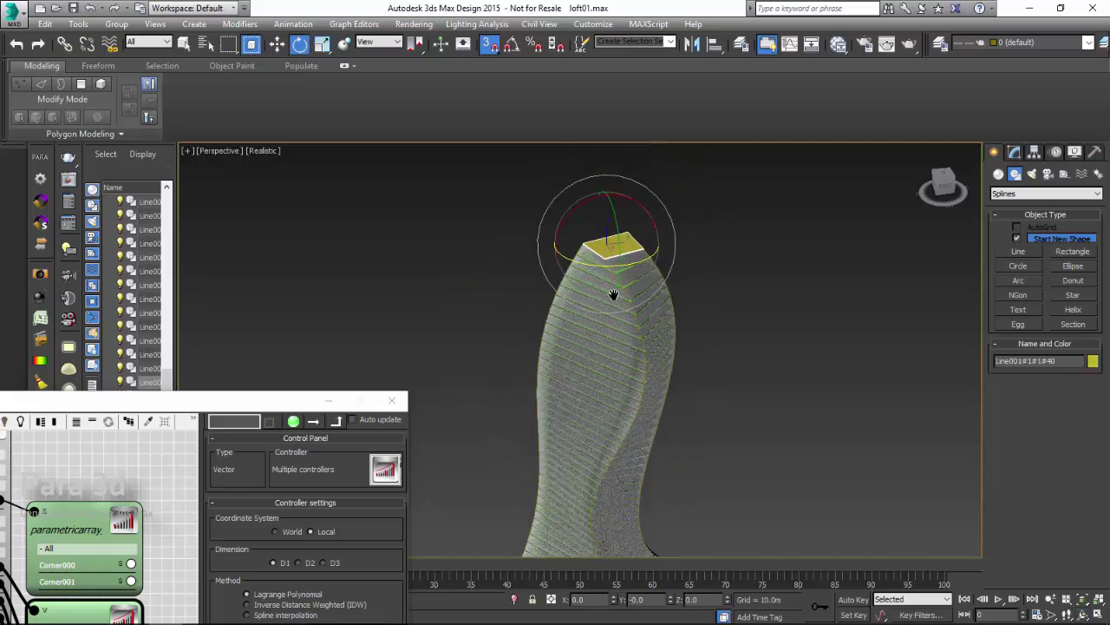
right_click(659, 221)
click(669, 237)
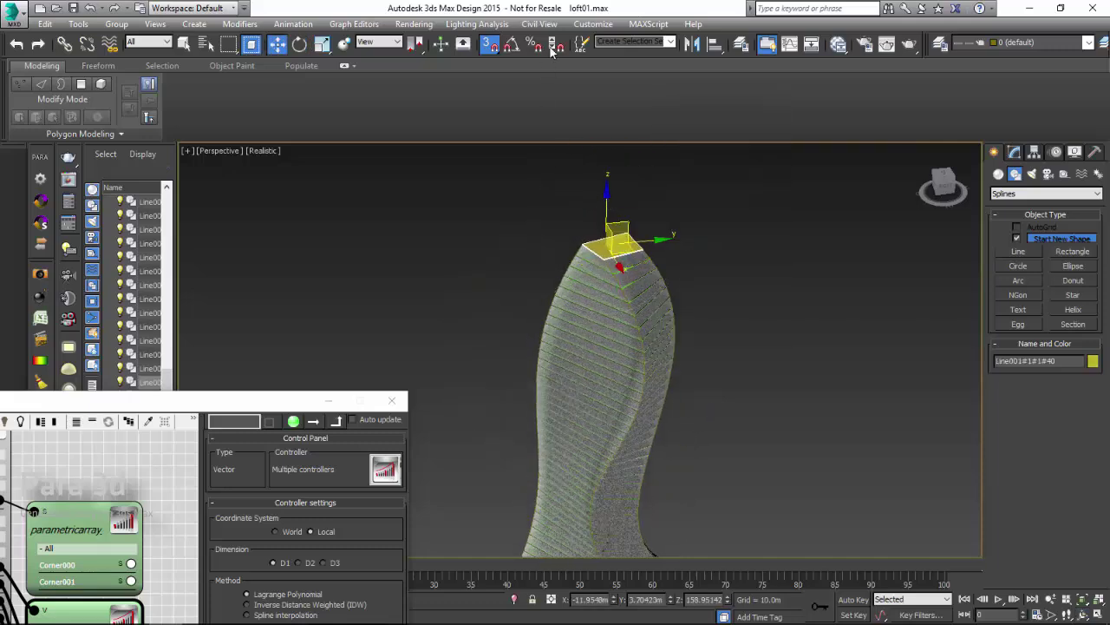
click(490, 46)
drag(604, 200, 604, 164)
click(40, 201)
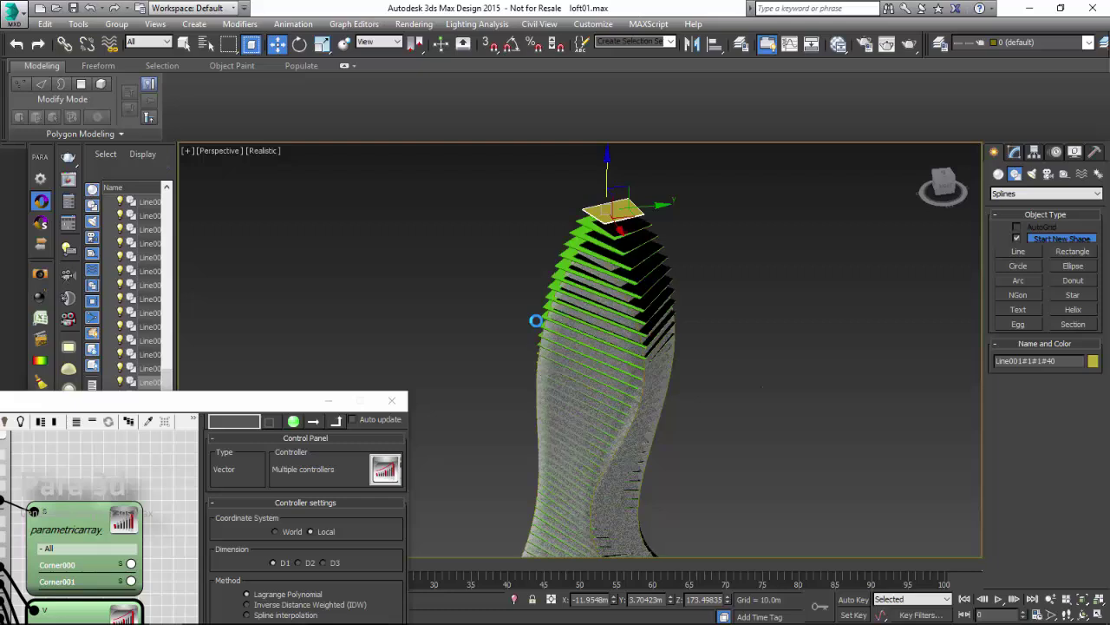
mouse_move(486, 346)
middle_down()
mouse_move(498, 282)
mouse_move(514, 339)
middle_up()
alt+middle_drag(688, 351, 715, 392)
Examine the Para 3d node chain from the PARALine001 controllers back through the Profiles node to the Refrence copy node.
mouse_move(217, 401)
mouse_down()
mouse_move(624, 209)
mouse_move(654, 154)
mouse_up()
middle_drag(530, 365, 681, 295)
scroll(518, 377, down, 1)
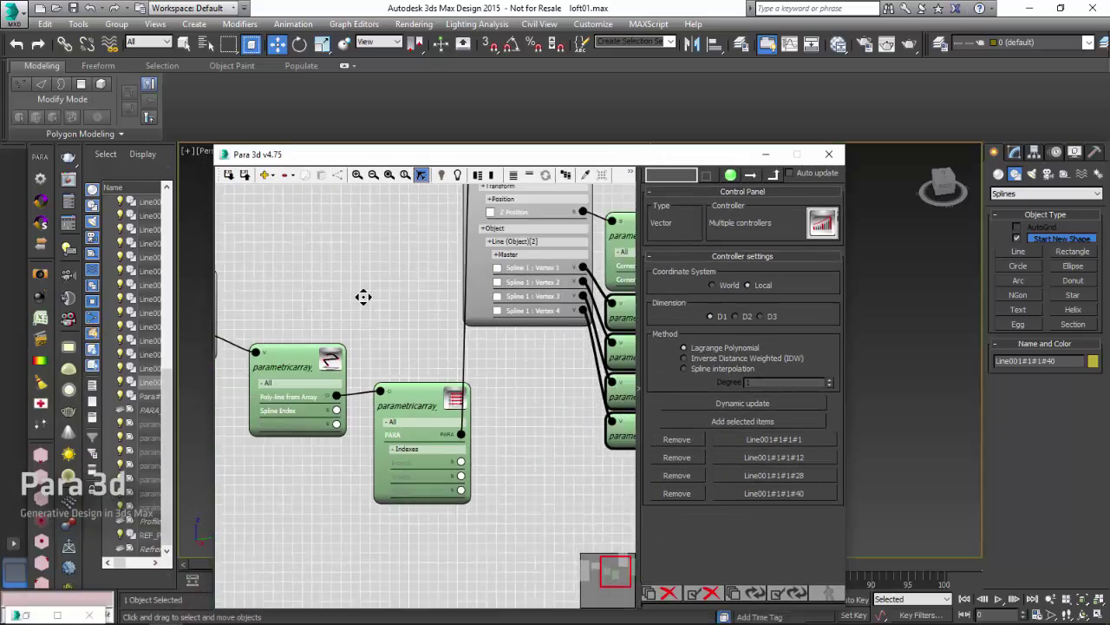
middle_drag(382, 297, 449, 256)
scroll(446, 300, down, 1)
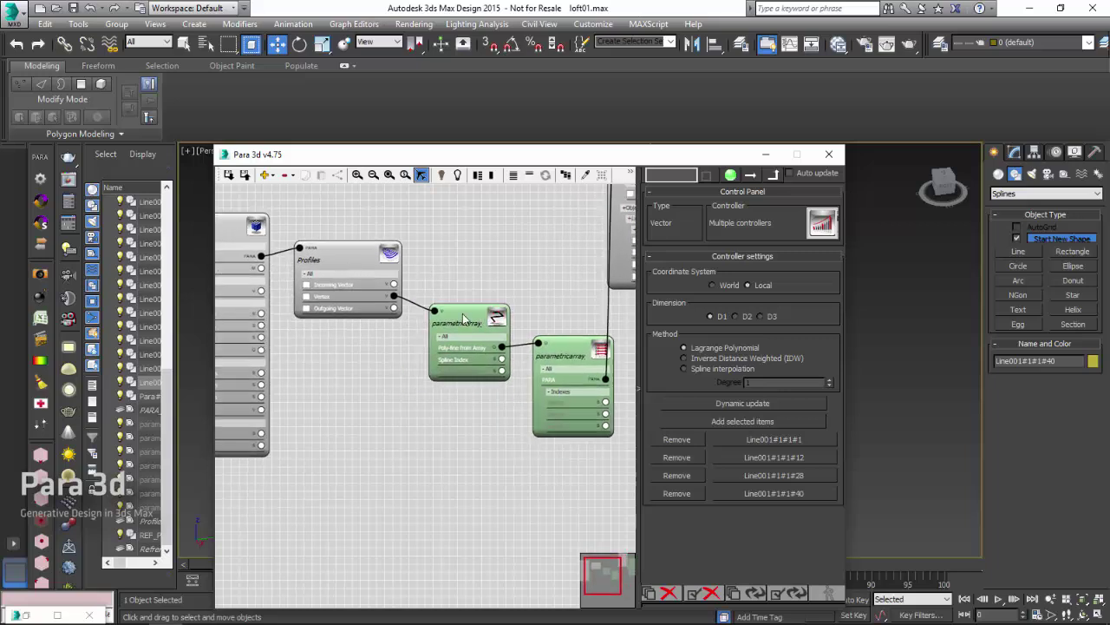
middle_drag(538, 293, 557, 356)
scroll(445, 307, down, 1)
middle_drag(445, 307, 431, 300)
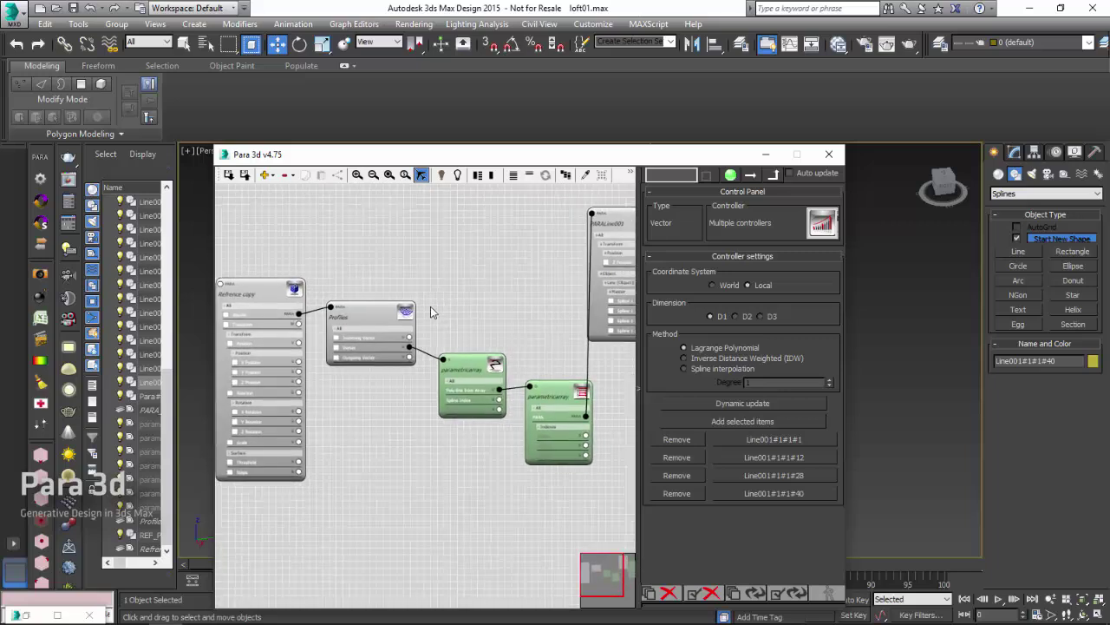
scroll(433, 310, up, 1)
scroll(410, 257, up, 3)
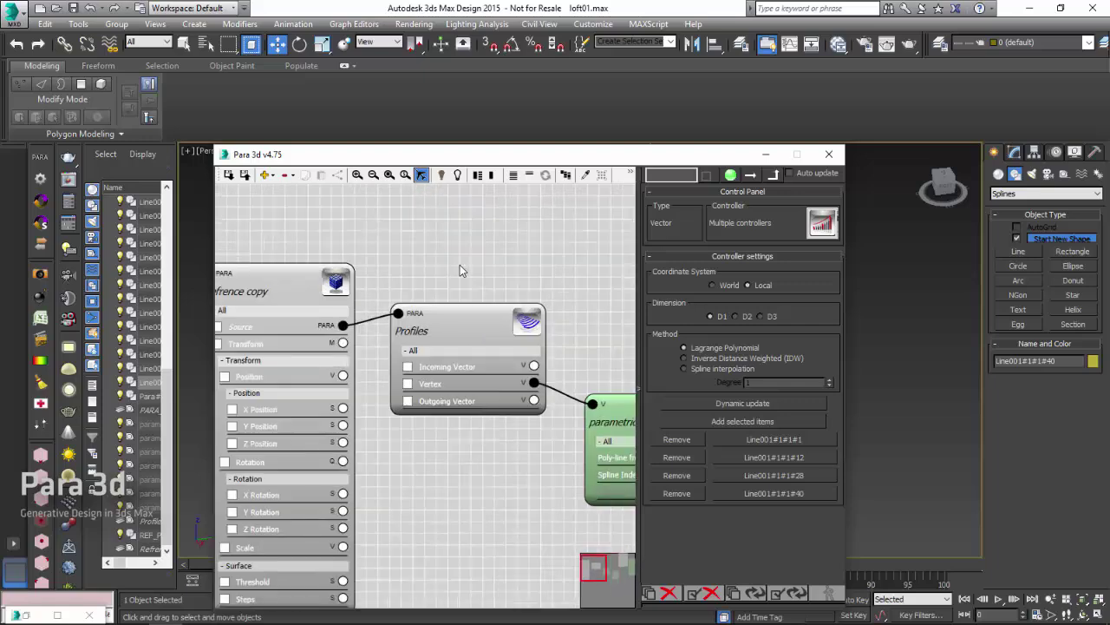
scroll(440, 308, down, 1)
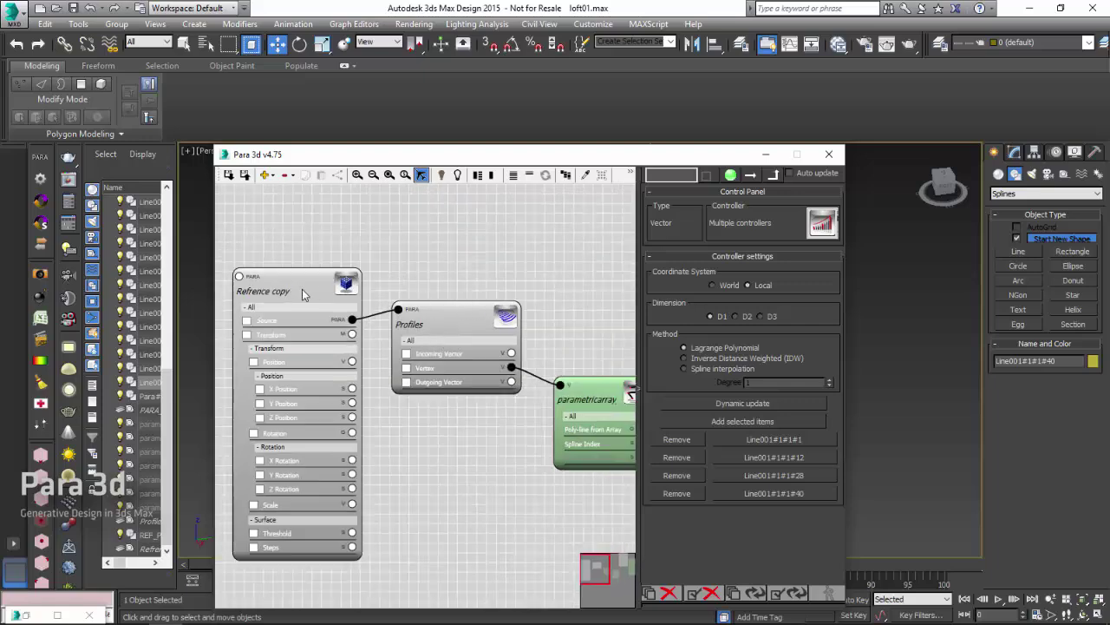
middle_drag(413, 264, 406, 279)
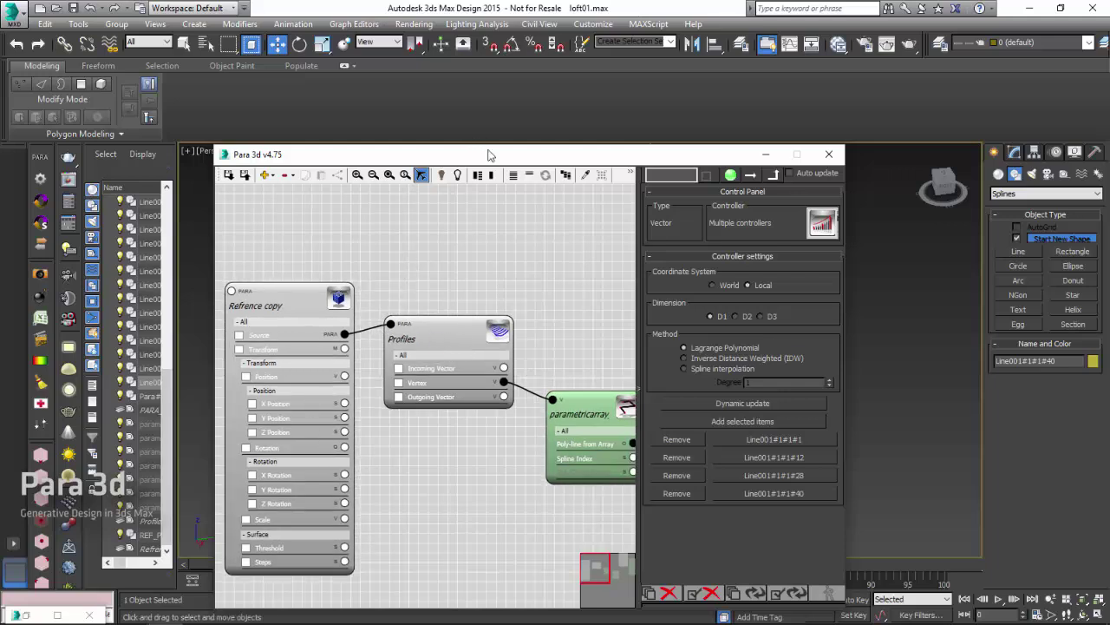
Review the whole node graph alongside the viewport and inspect how the skin follows the floor plates.
drag(488, 155, 396, 77)
scroll(342, 223, down, 4)
middle_drag(342, 223, 306, 201)
scroll(304, 205, down, 1)
drag(443, 82, 217, 64)
middle_drag(622, 353, 615, 314)
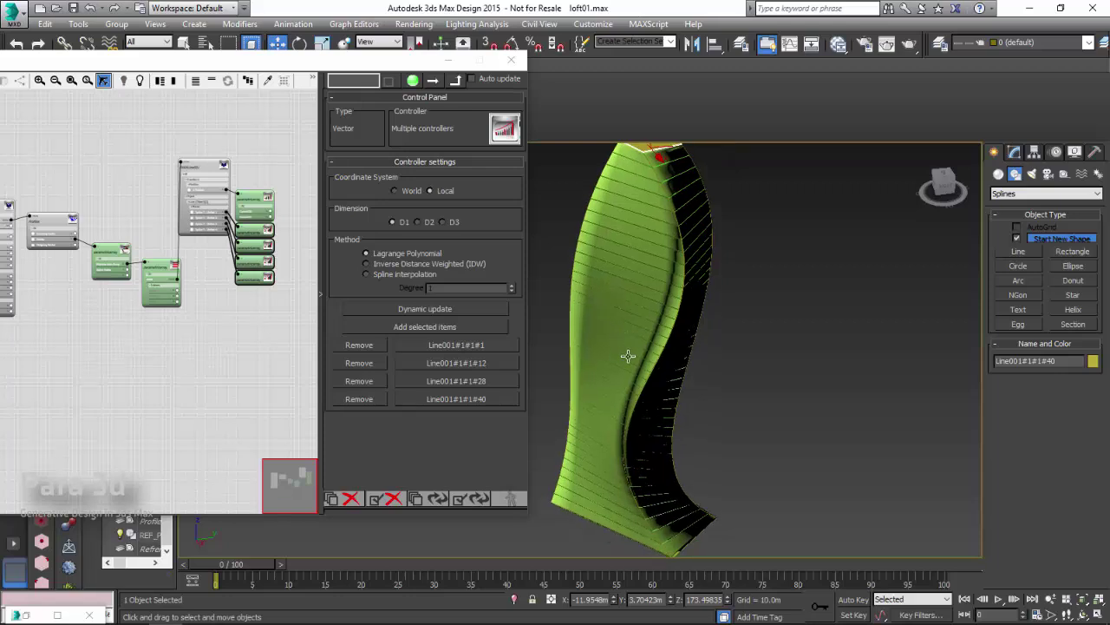
mouse_move(628, 355)
alt+middle_down()
mouse_move(617, 350)
mouse_move(614, 366)
alt+middle_up()
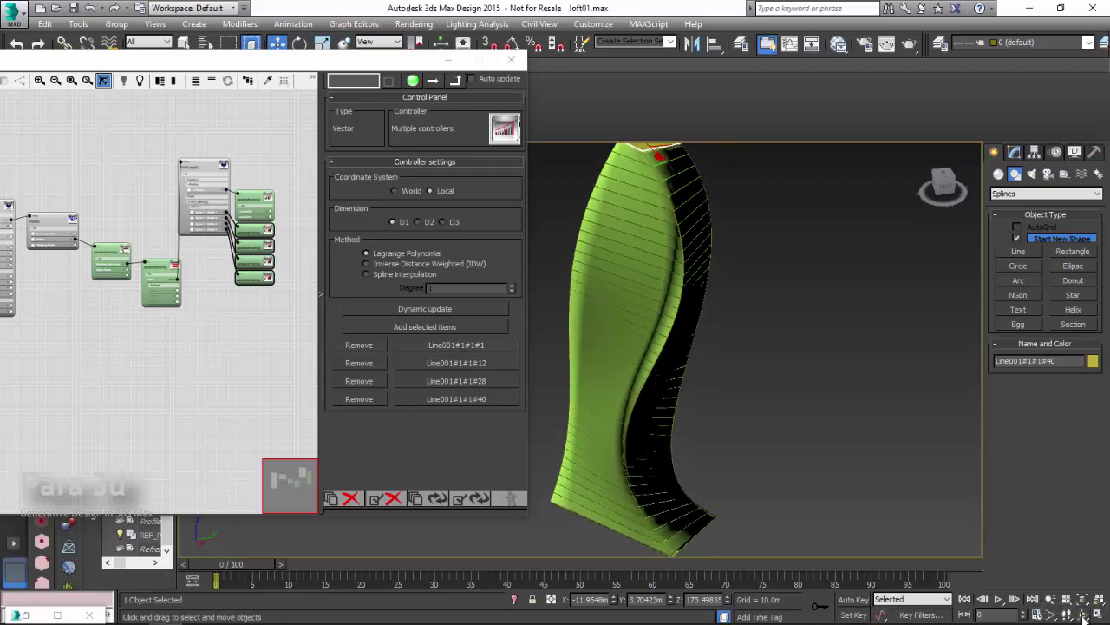